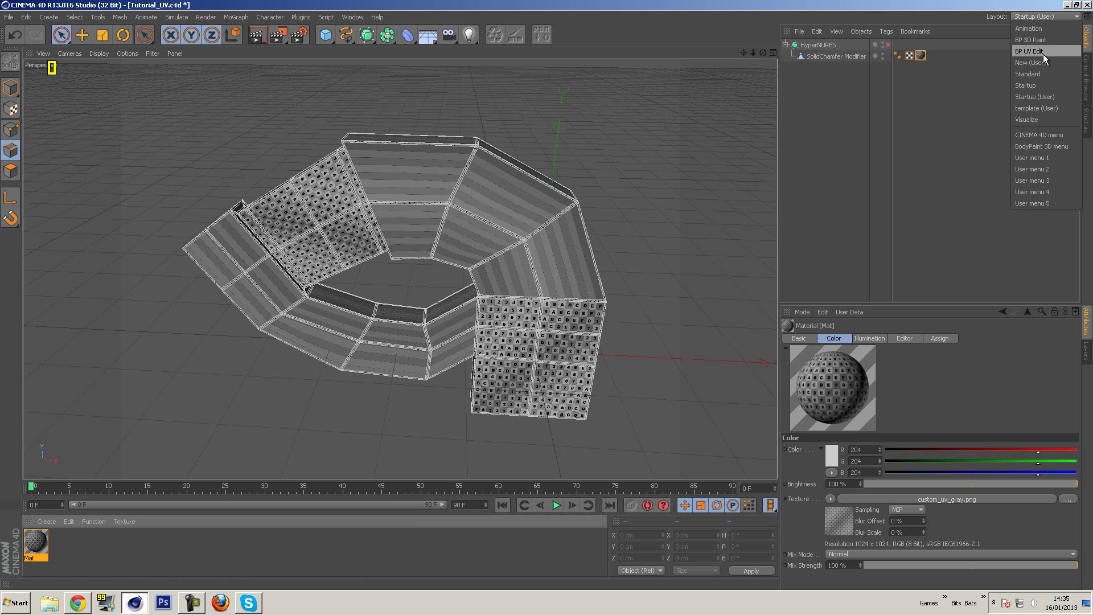
Step: Switch to the BP UV Edit layout so the UV editor sits beside the textured ring
{"action": "left_click", "coordinate": [1042, 51]}
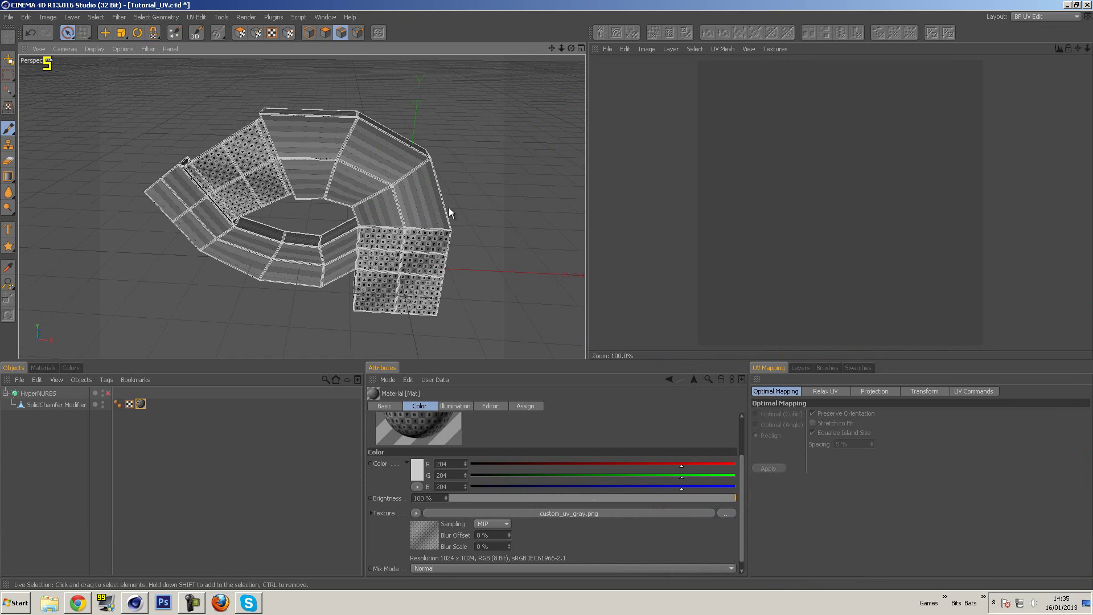
{"action": "left_click_drag", "start_coordinate": [436, 190], "coordinate": [369, 183], "text": "alt"}
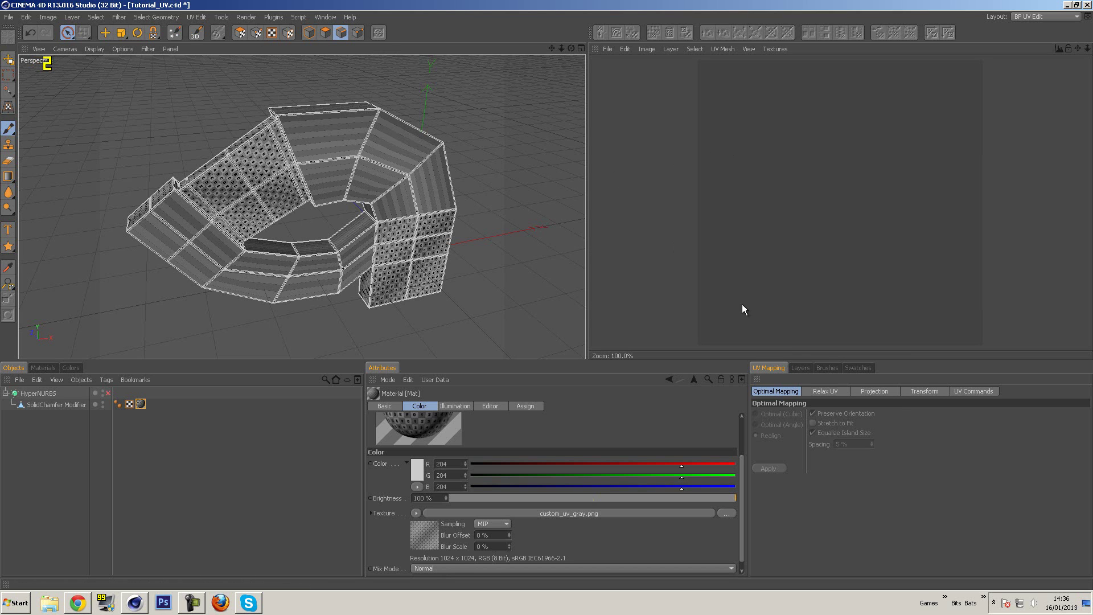
{"action": "left_click_drag", "start_coordinate": [428, 222], "coordinate": [377, 217], "text": "alt"}
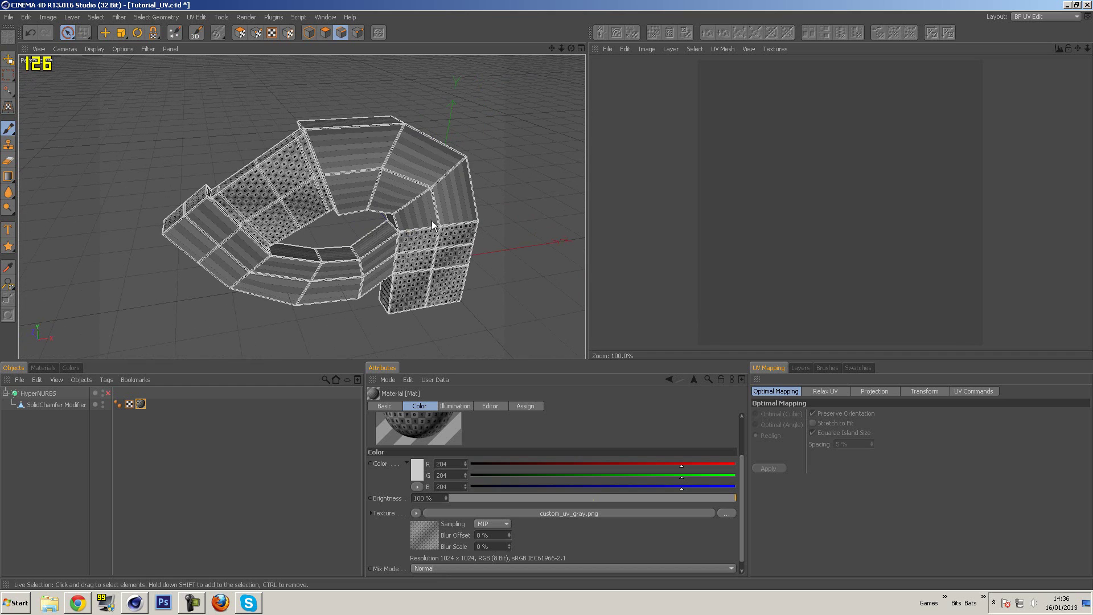
{"action": "left_click_drag", "start_coordinate": [435, 195], "coordinate": [395, 207], "text": "alt"}
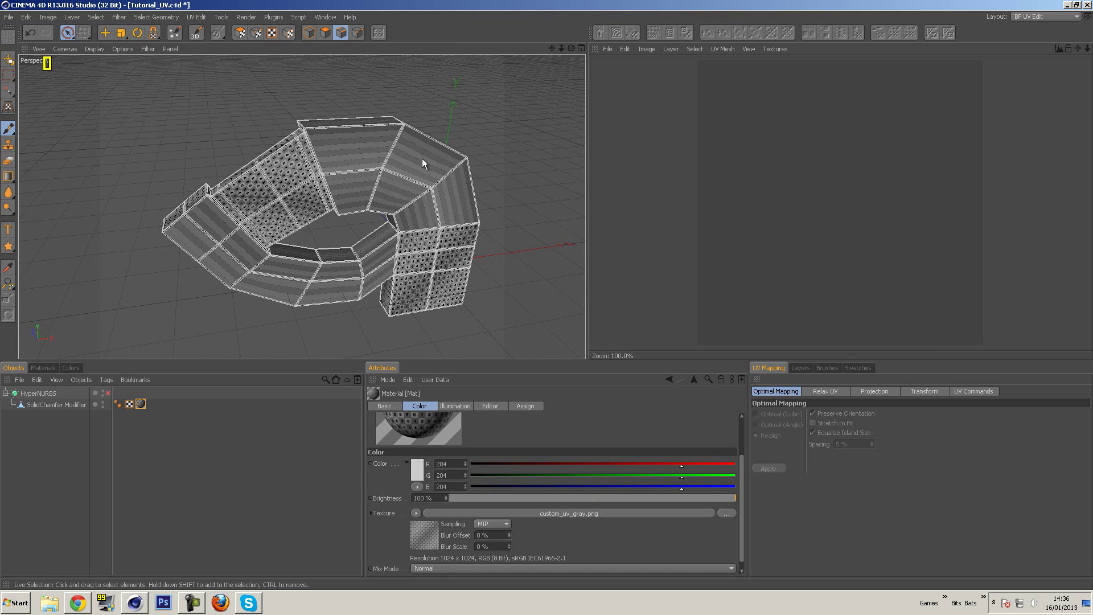
Step: Select SolidChamfer Modifier, enter Edges mode, and enlarge the 3D view
{"action": "left_click", "coordinate": [43, 406]}
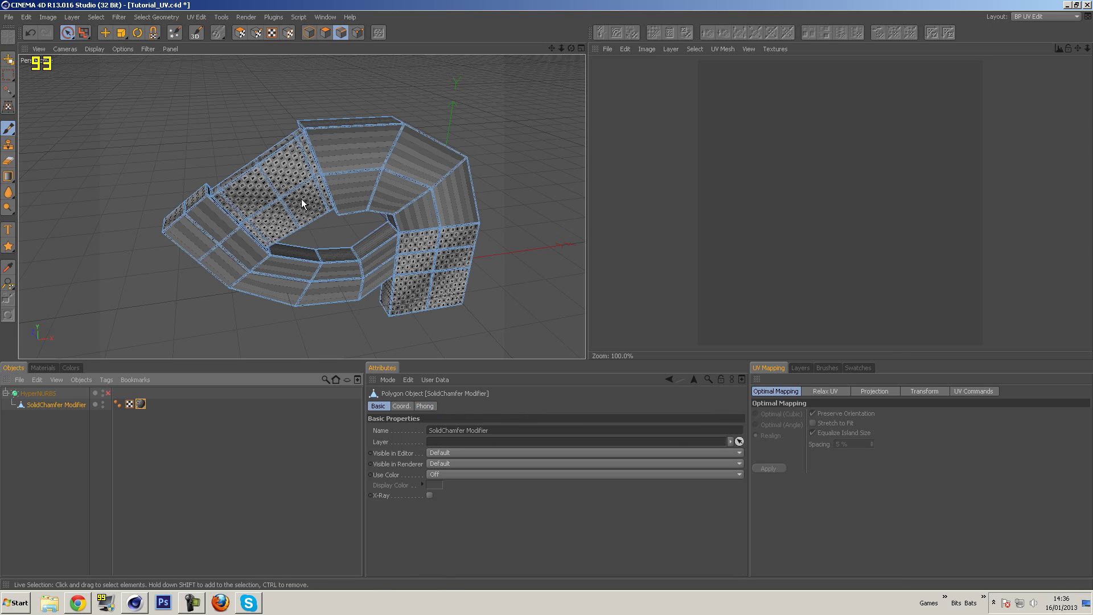
{"action": "left_click", "coordinate": [342, 32]}
{"action": "left_click_drag", "start_coordinate": [283, 152], "coordinate": [402, 215], "text": "alt"}
{"action": "scroll", "coordinate": [401, 215], "scroll_direction": "up", "scroll_amount": 4}
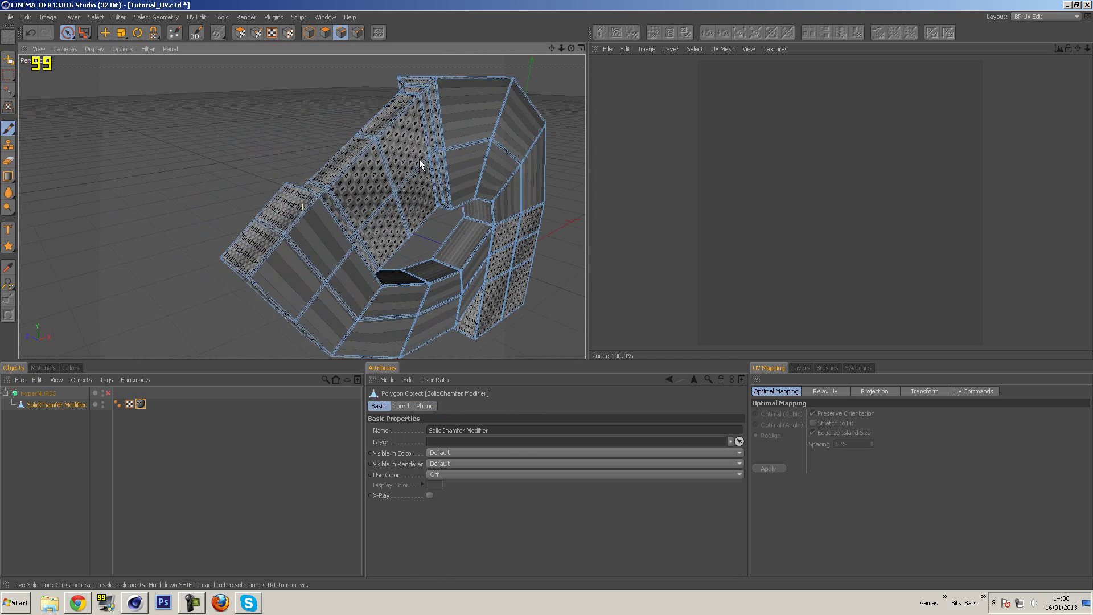
{"action": "left_click_drag", "start_coordinate": [388, 176], "coordinate": [399, 309], "text": "alt"}
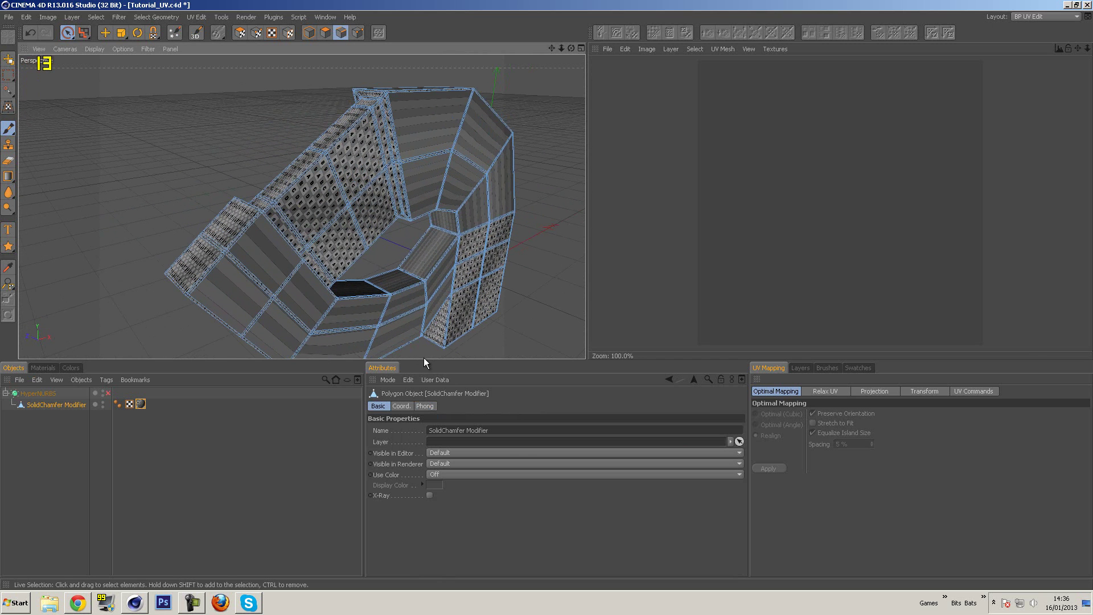
{"action": "left_click_drag", "start_coordinate": [423, 360], "coordinate": [431, 437]}
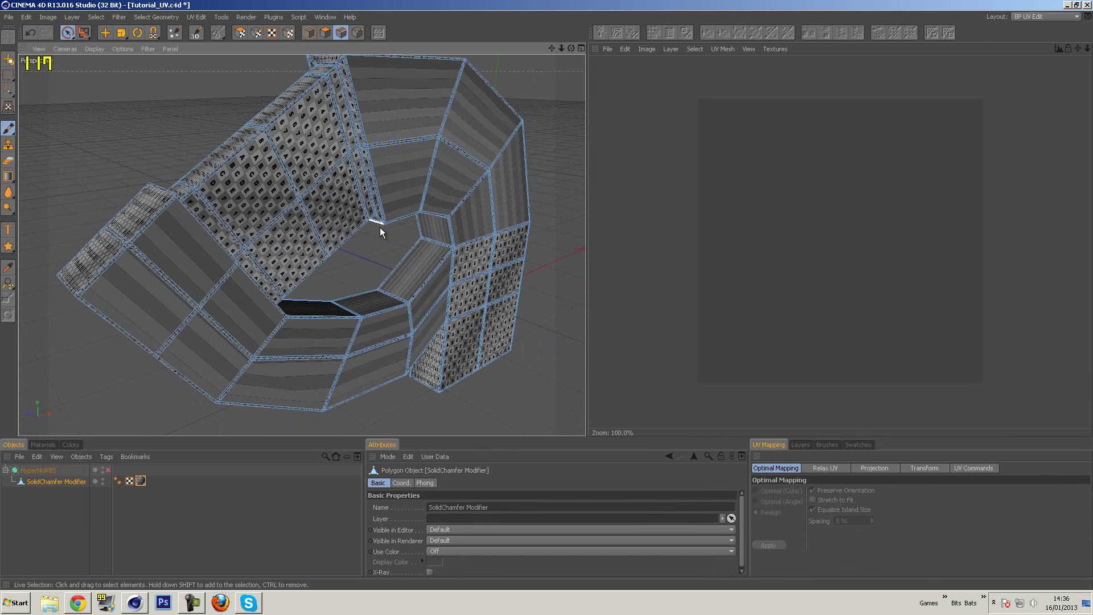
Step: Activate Loop Selection (U, L) and select the outer edge loop of the tall block
{"action": "key", "text": "u"}
{"action": "key", "text": "l"}
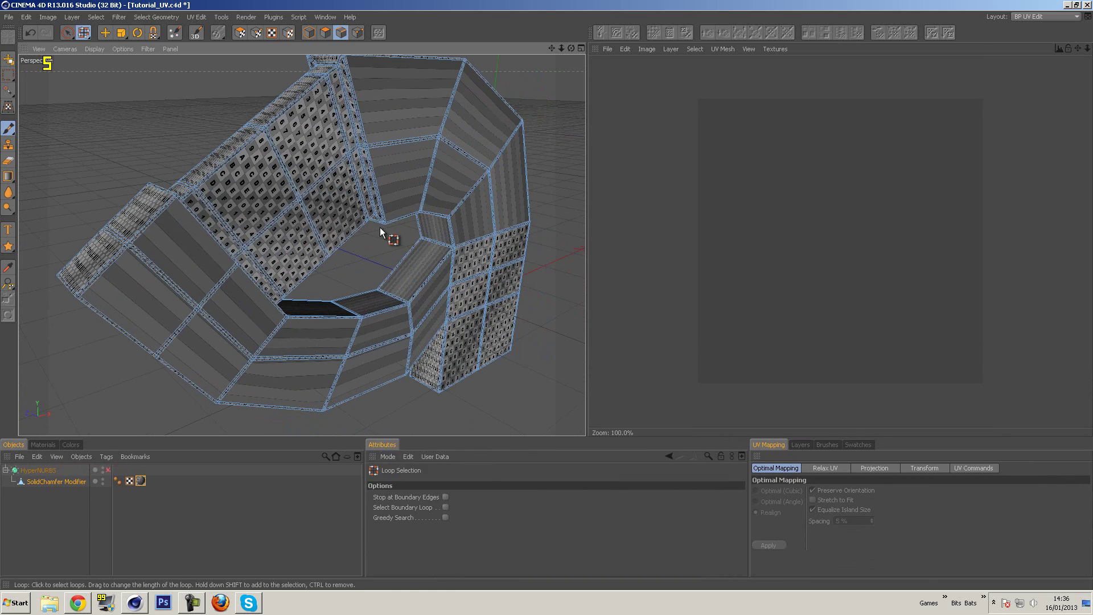
{"action": "scroll", "coordinate": [378, 272], "scroll_direction": "up", "scroll_amount": 5}
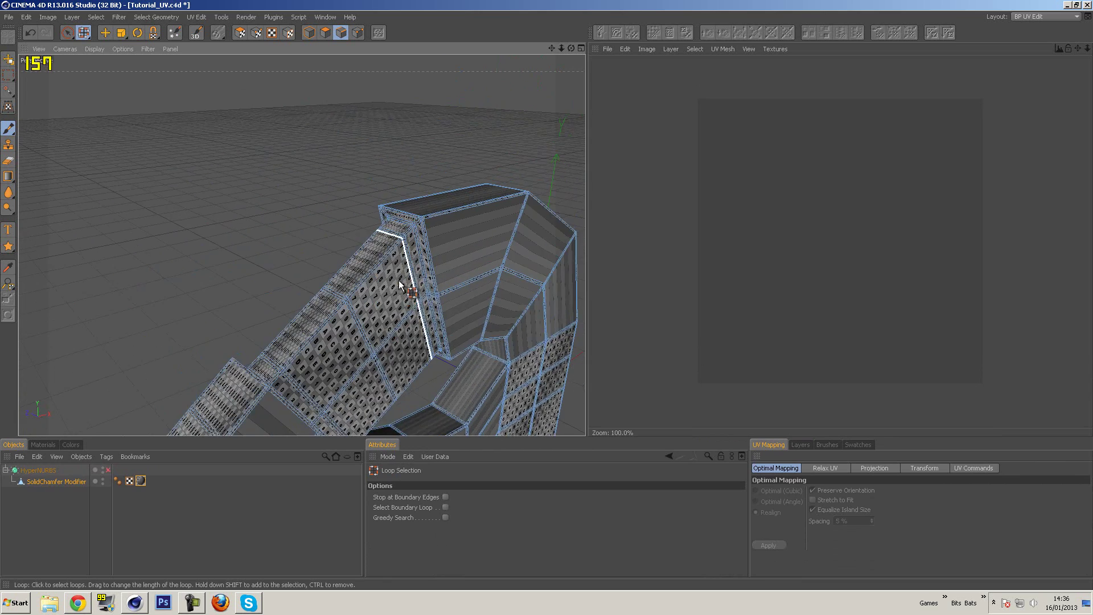
{"action": "scroll", "coordinate": [379, 272], "scroll_direction": "up", "scroll_amount": 4}
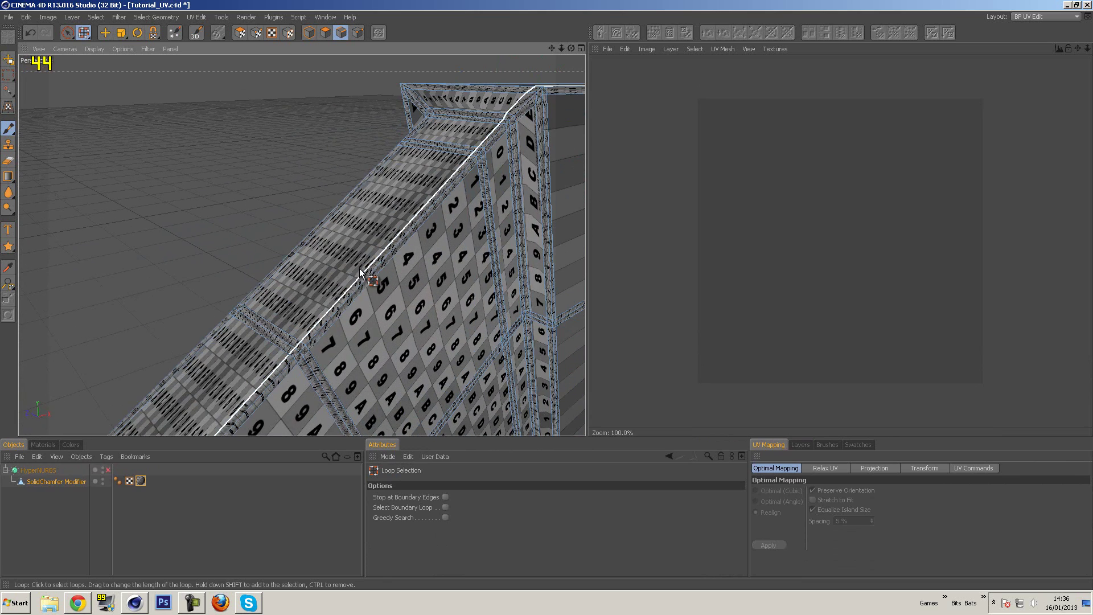
{"action": "left_click_drag", "start_coordinate": [366, 272], "coordinate": [470, 278], "text": "alt"}
{"action": "left_click", "coordinate": [334, 171]}
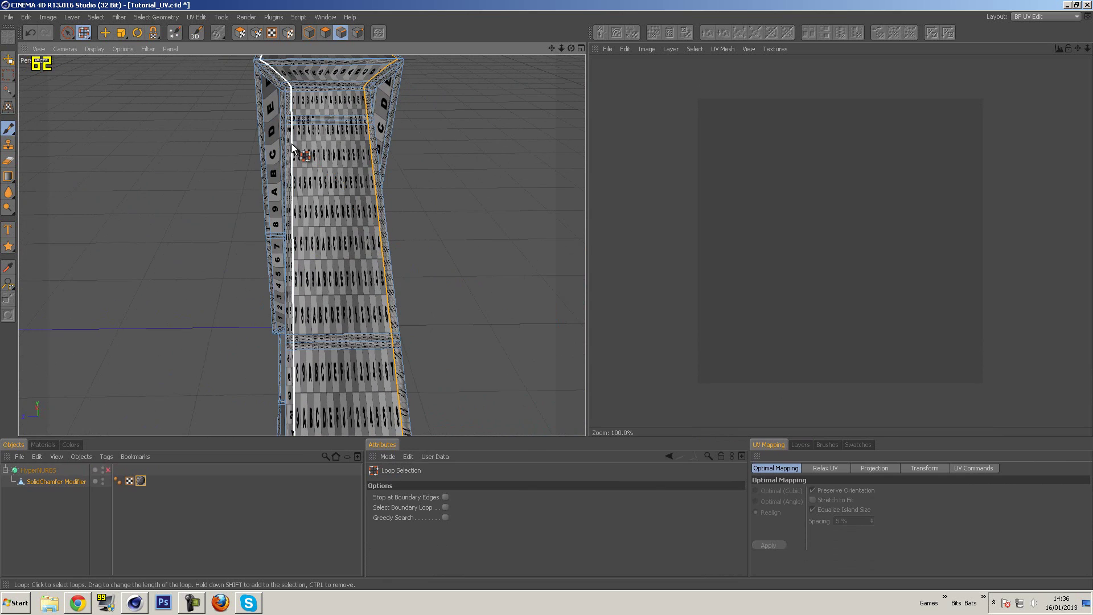
{"action": "left_click_drag", "start_coordinate": [346, 202], "coordinate": [225, 217], "text": "alt"}
{"action": "middle_click_drag", "start_coordinate": [366, 256], "coordinate": [150, 138], "text": "alt"}
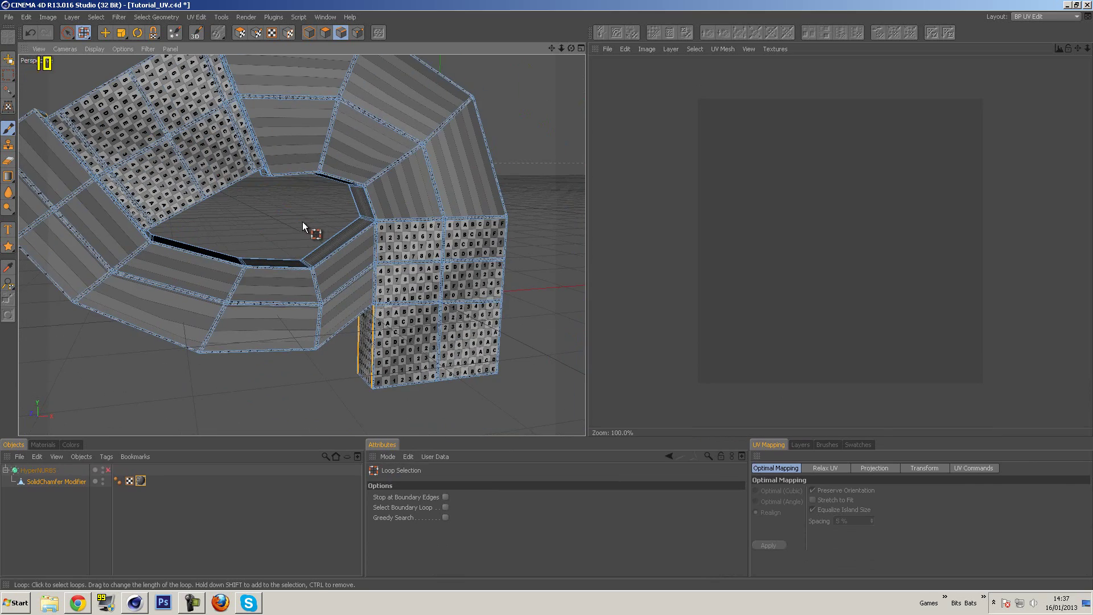
{"action": "left_click_drag", "start_coordinate": [275, 224], "coordinate": [539, 249], "text": "alt"}
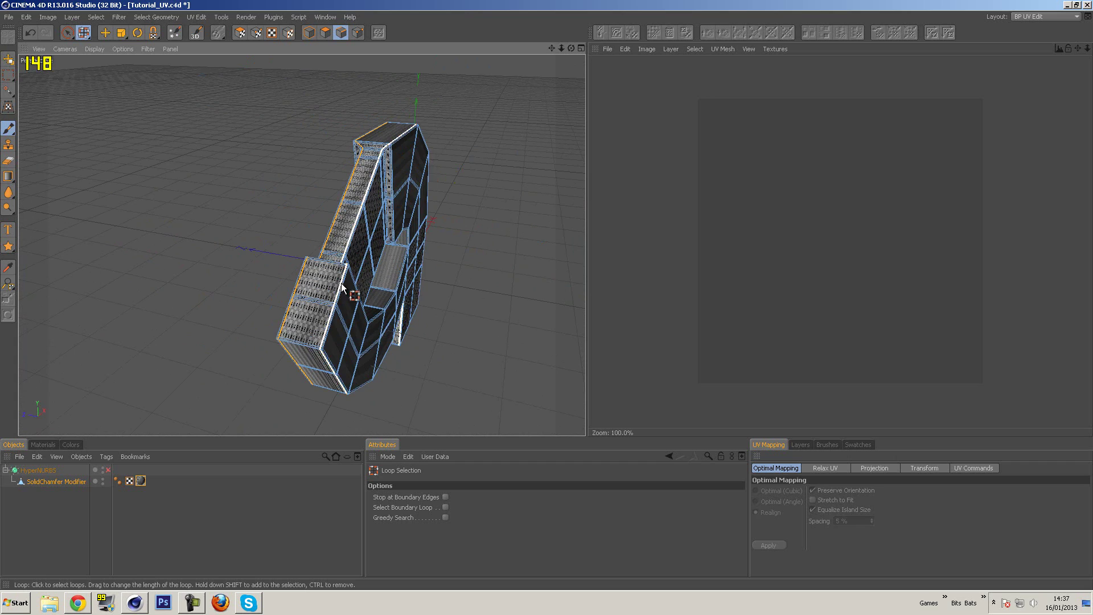
{"action": "left_click_drag", "start_coordinate": [510, 164], "coordinate": [403, 155], "text": "alt"}
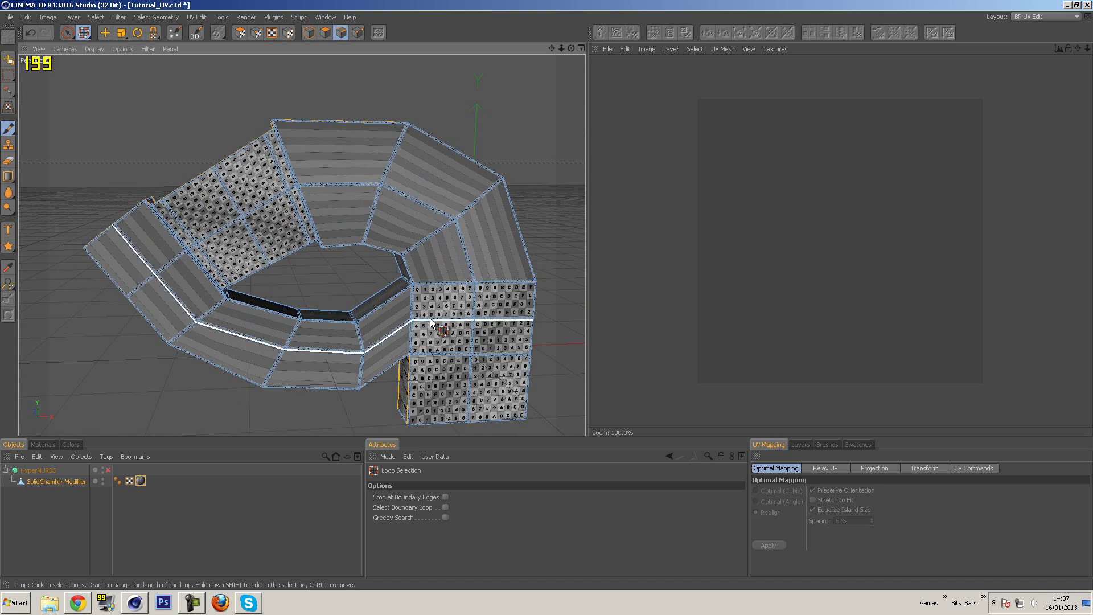
Step: Orbit to the ring's hole and add its inner rim edge loop to the selection
{"action": "left_click_drag", "start_coordinate": [224, 112], "coordinate": [427, 176], "text": "alt"}
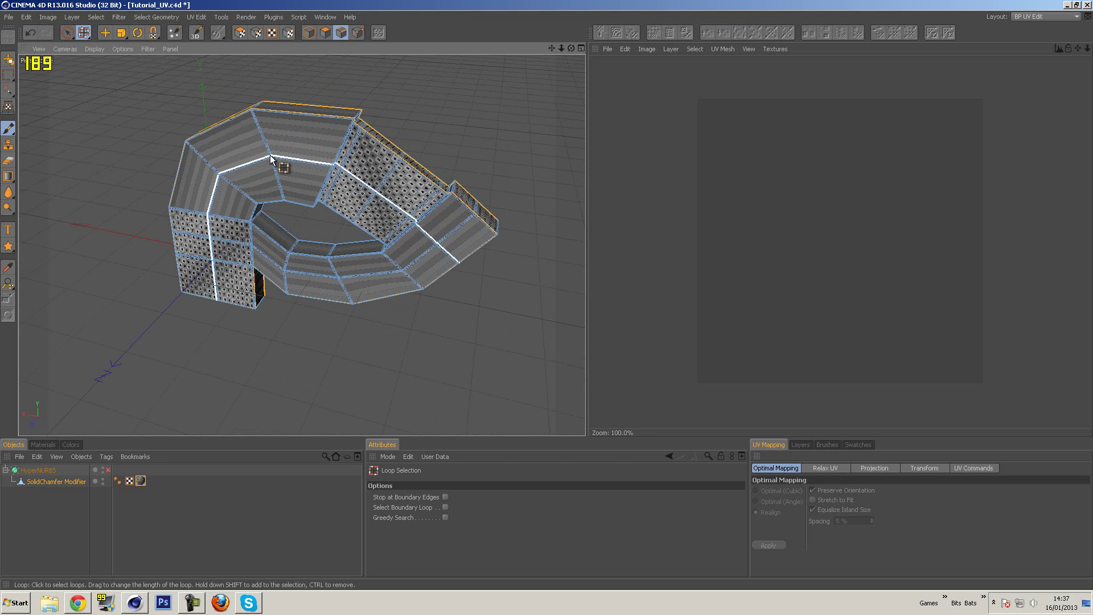
{"action": "left_click_drag", "start_coordinate": [439, 109], "coordinate": [385, 195], "text": "alt"}
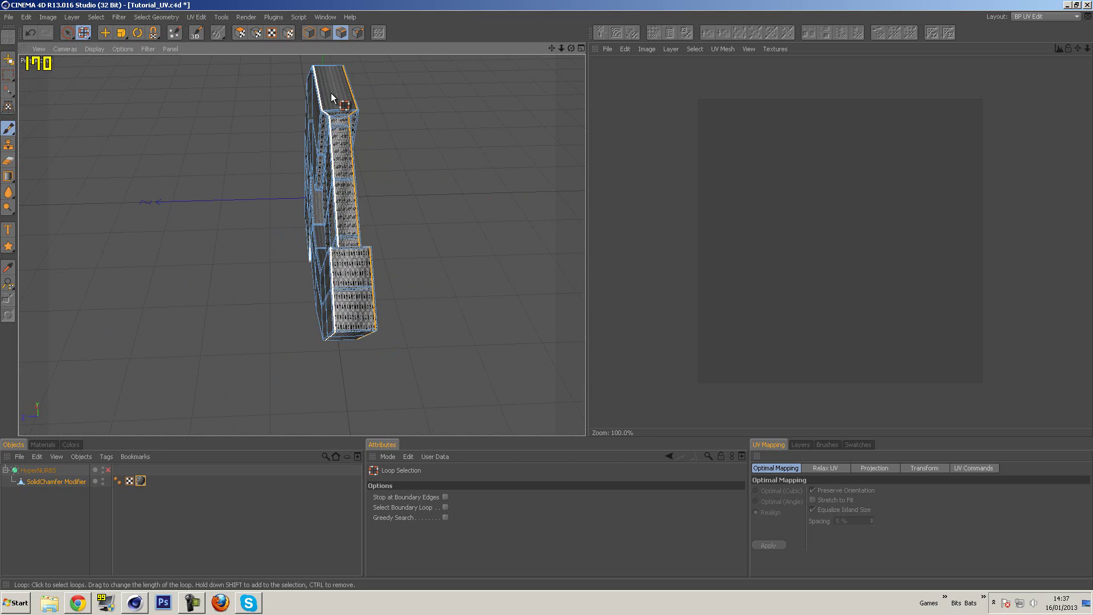
{"action": "left_click_drag", "start_coordinate": [442, 258], "coordinate": [514, 231], "text": "alt"}
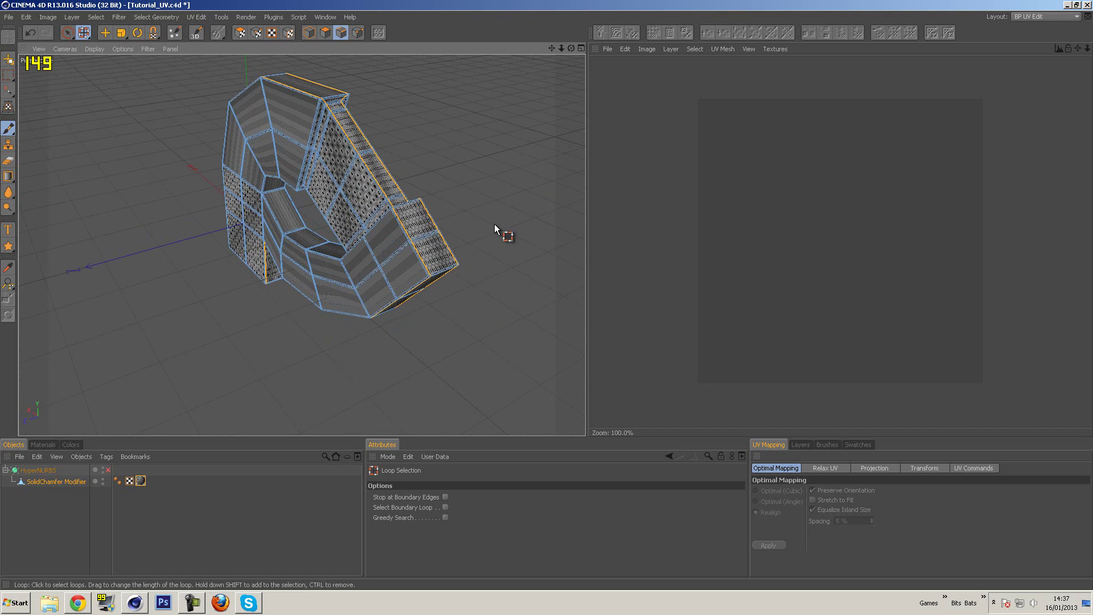
{"action": "left_click_drag", "start_coordinate": [259, 252], "coordinate": [275, 182], "text": "alt"}
{"action": "scroll", "coordinate": [275, 182], "scroll_direction": "up", "scroll_amount": 6}
{"action": "scroll", "coordinate": [287, 173], "scroll_direction": "up", "scroll_amount": 3}
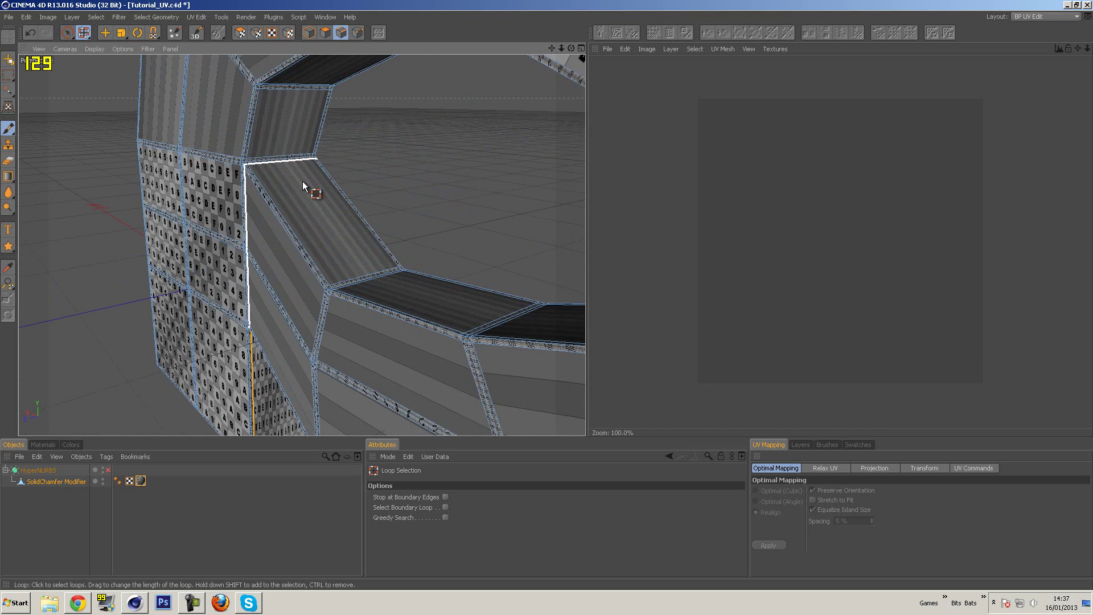
{"action": "left_click_drag", "start_coordinate": [422, 201], "coordinate": [266, 181], "text": "alt"}
{"action": "left_click_drag", "start_coordinate": [439, 215], "coordinate": [190, 235], "text": "alt"}
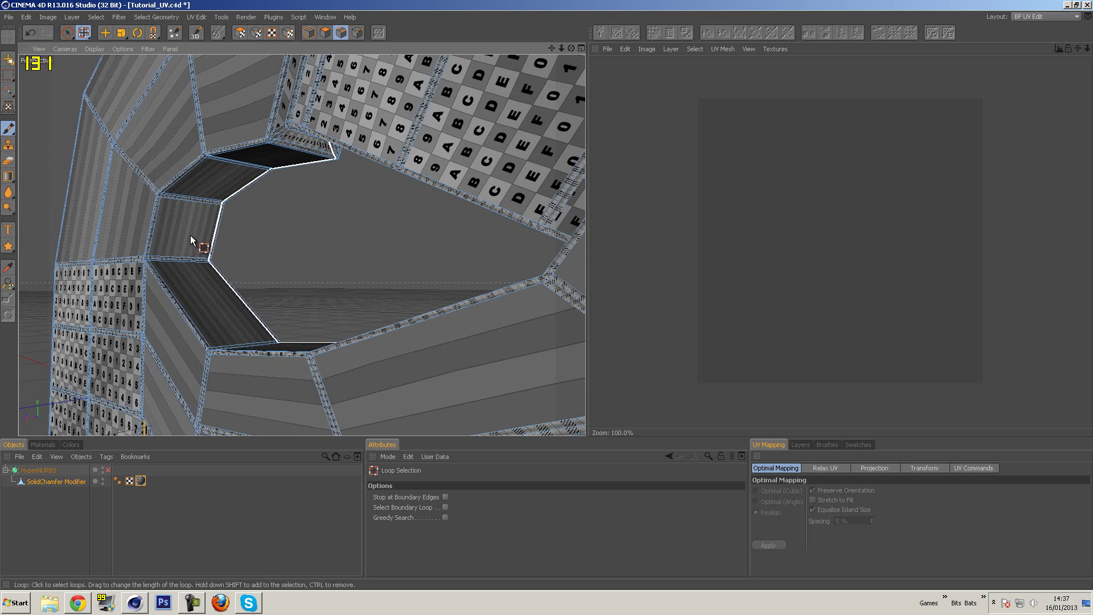
{"action": "left_click", "coordinate": [186, 299]}
Step: Bring the view close to the ring's inner side and switch to Live Selection
{"action": "left_click_drag", "start_coordinate": [227, 289], "coordinate": [275, 323], "text": "alt"}
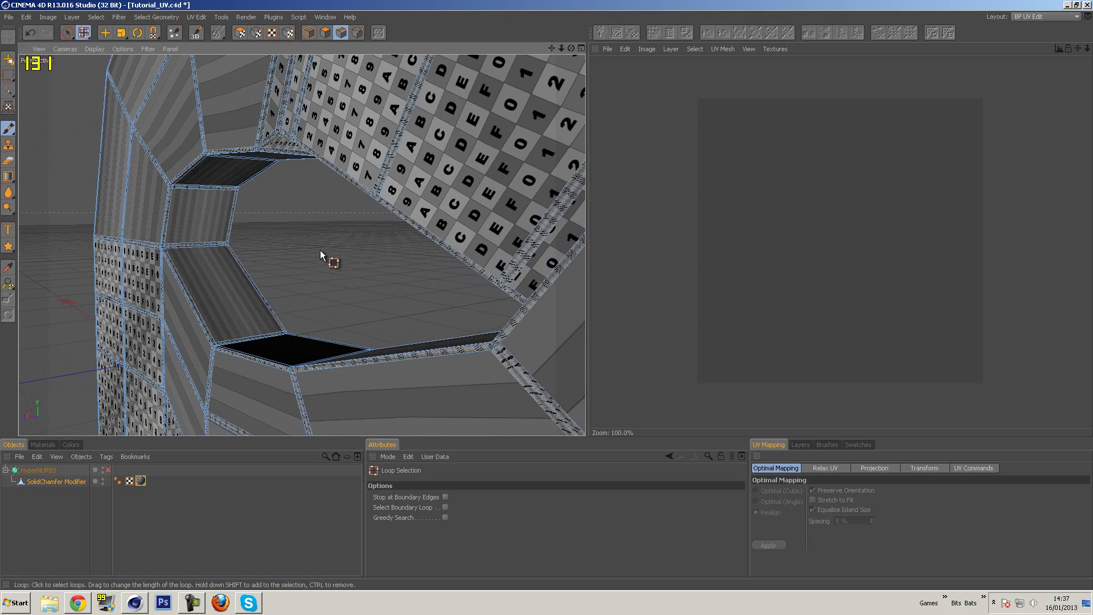
{"action": "left_click_drag", "start_coordinate": [312, 266], "coordinate": [276, 253], "text": "alt"}
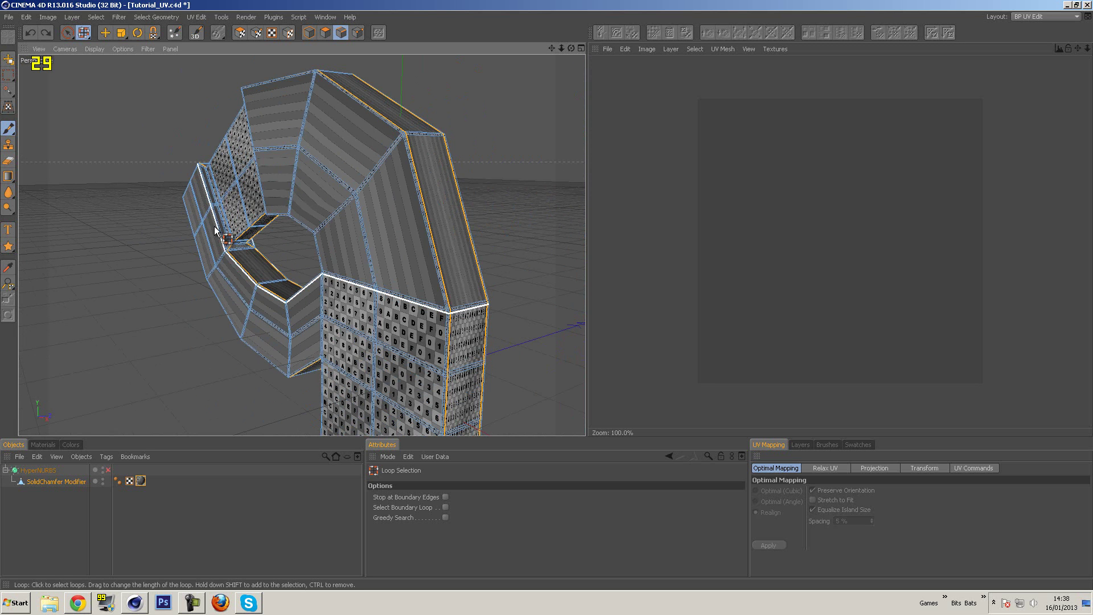
{"action": "middle_click_drag", "start_coordinate": [223, 276], "coordinate": [309, 303], "text": "alt"}
{"action": "scroll", "coordinate": [417, 267], "scroll_direction": "up", "scroll_amount": 5}
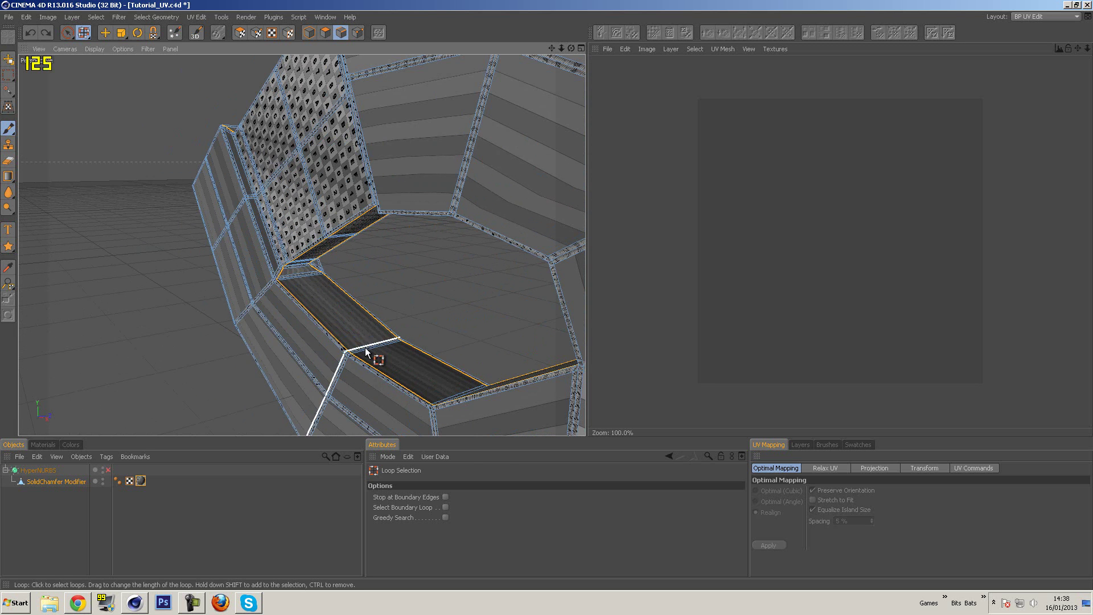
{"action": "left_click_drag", "start_coordinate": [405, 283], "coordinate": [340, 270], "text": "alt"}
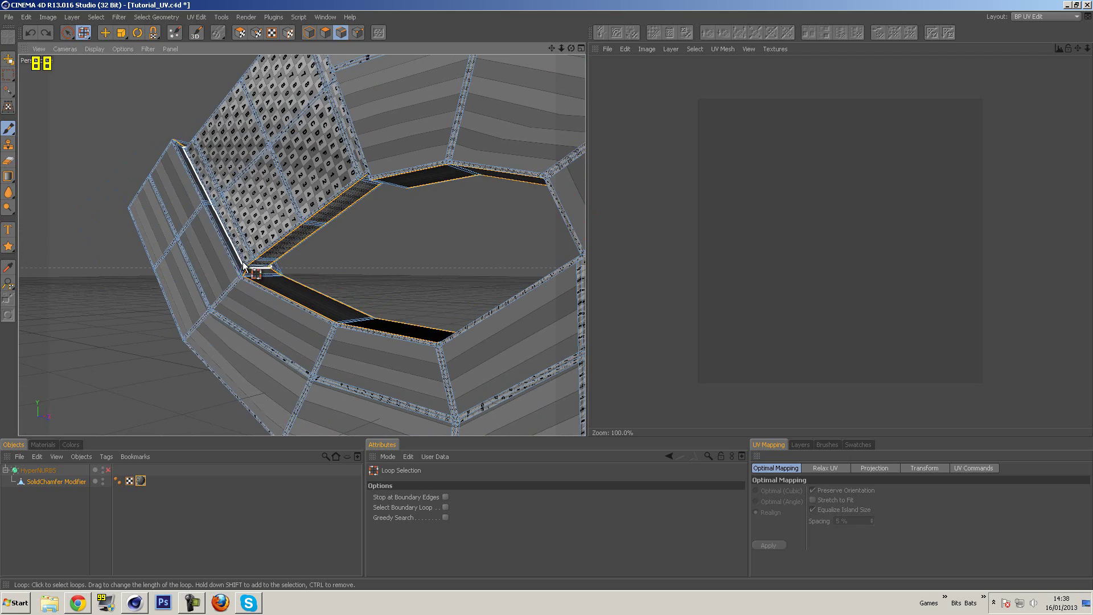
{"action": "scroll", "coordinate": [237, 266], "scroll_direction": "up", "scroll_amount": 10}
{"action": "right_click_drag", "start_coordinate": [274, 287], "coordinate": [405, 274], "text": "alt"}
{"action": "left_click_drag", "start_coordinate": [404, 274], "coordinate": [285, 267], "text": "alt"}
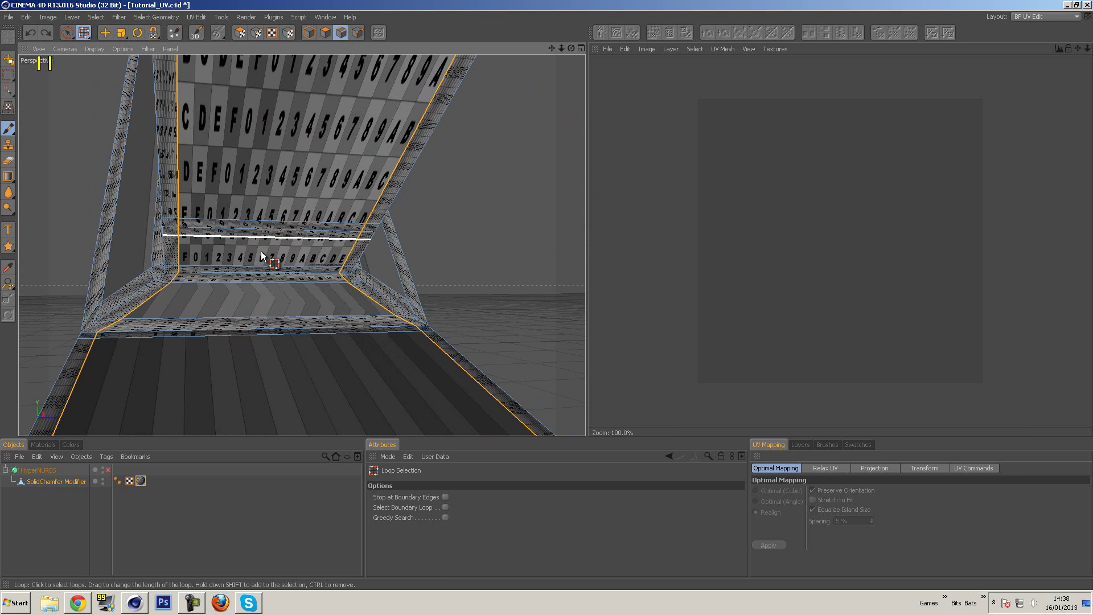
{"action": "scroll", "coordinate": [222, 273], "scroll_direction": "up", "scroll_amount": 4}
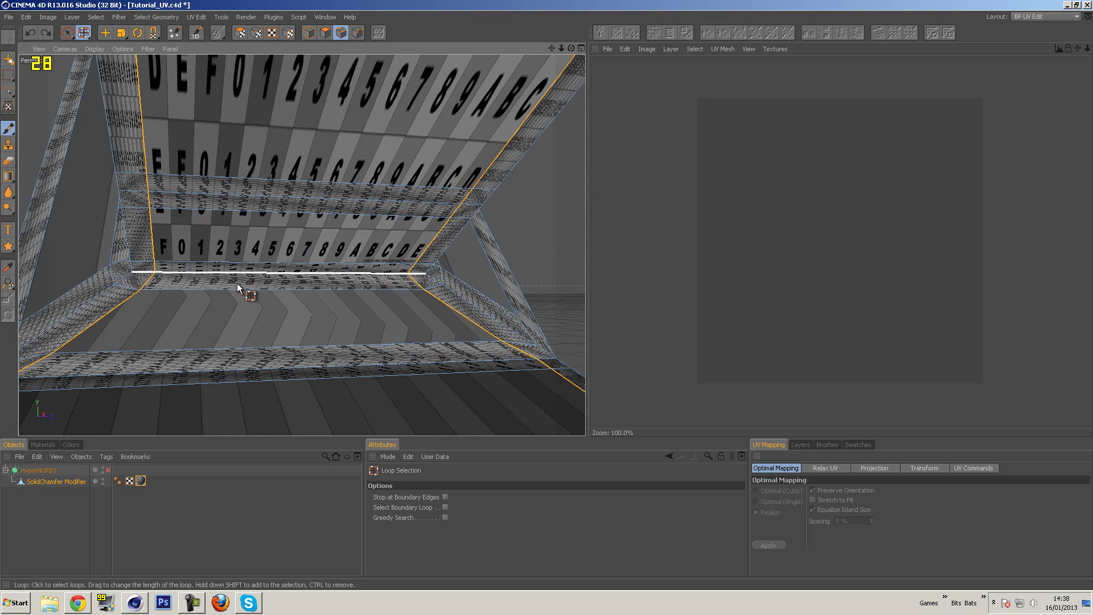
{"action": "left_click", "coordinate": [67, 32]}
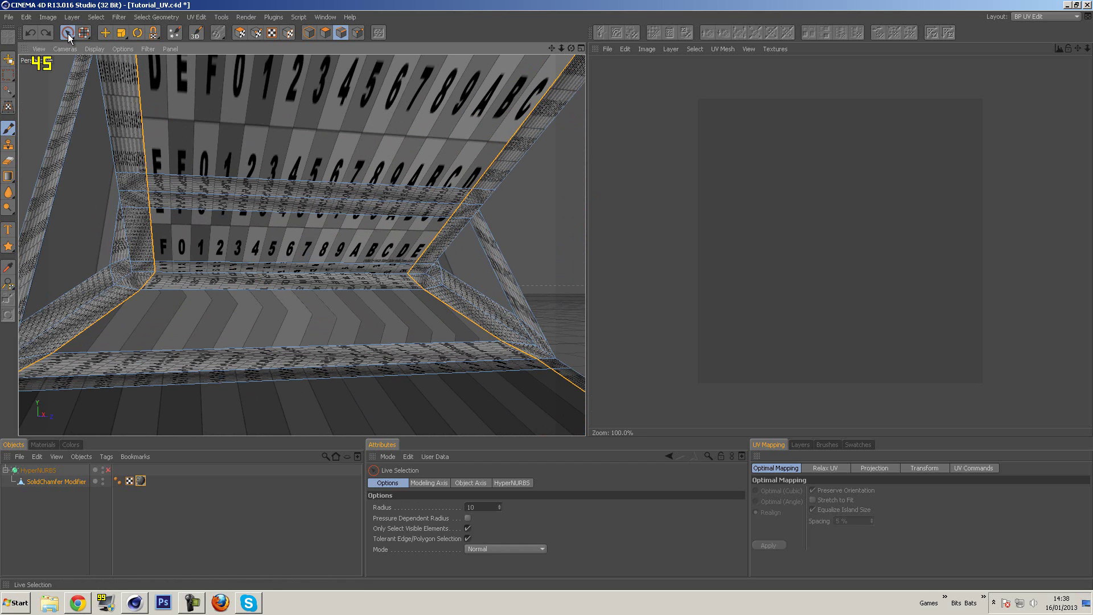
Step: Add two horizontal inner-wall edges and the numbered face's top edge to the selection
{"action": "left_click", "coordinate": [218, 273]}
{"action": "left_click_drag", "start_coordinate": [305, 307], "coordinate": [314, 240], "text": "alt"}
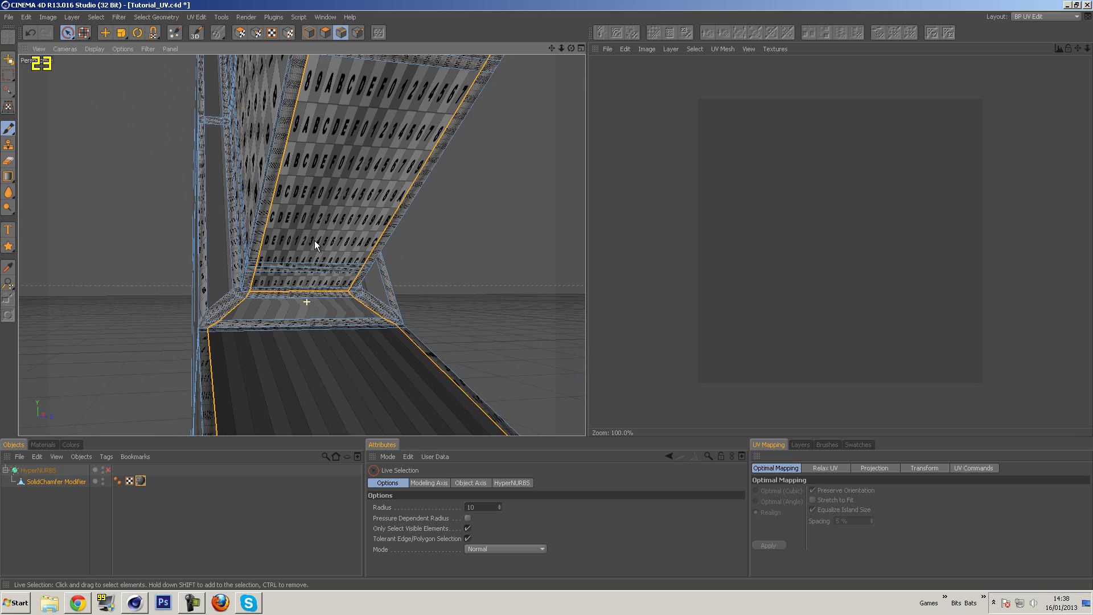
{"action": "left_click", "coordinate": [297, 296]}
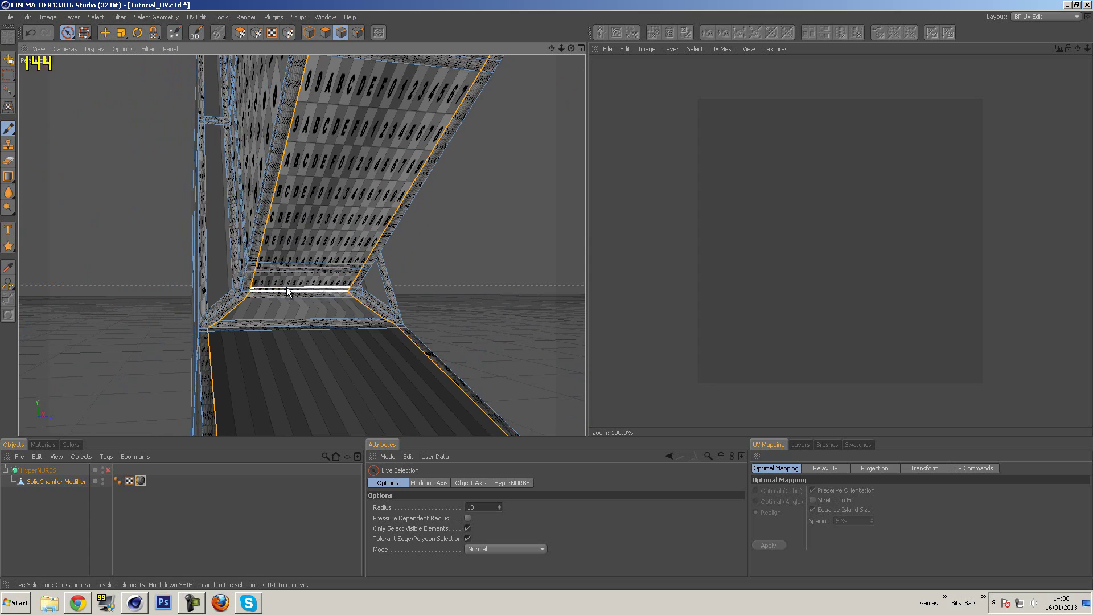
{"action": "mouse_move", "coordinate": [435, 222]}
{"action": "left_mouse_down", "text": "alt"}
{"action": "mouse_move", "coordinate": [442, 325]}
{"action": "mouse_move", "coordinate": [446, 313]}
{"action": "mouse_move", "coordinate": [387, 278]}
{"action": "mouse_move", "coordinate": [348, 195]}
{"action": "mouse_move", "coordinate": [420, 251]}
{"action": "mouse_move", "coordinate": [354, 298]}
{"action": "mouse_move", "coordinate": [350, 215]}
{"action": "mouse_move", "coordinate": [456, 147]}
{"action": "mouse_move", "coordinate": [429, 202]}
{"action": "left_mouse_up", "text": "alt"}
{"action": "left_click", "coordinate": [436, 200]}
{"action": "scroll", "coordinate": [463, 298], "scroll_direction": "down", "scroll_amount": 10}
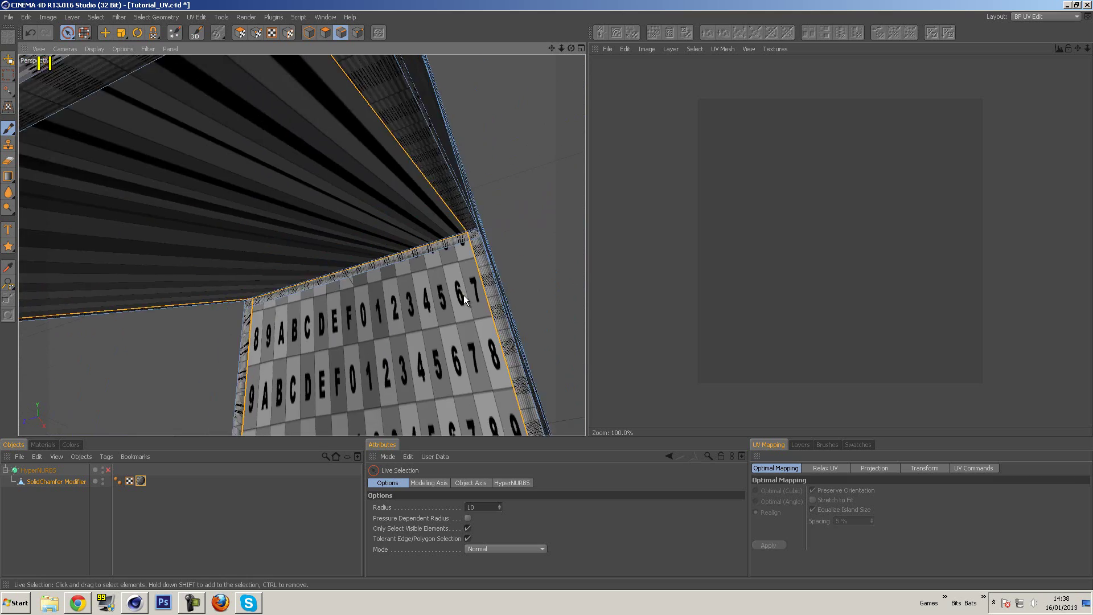
{"action": "left_click_drag", "start_coordinate": [460, 302], "coordinate": [393, 320], "text": "alt"}
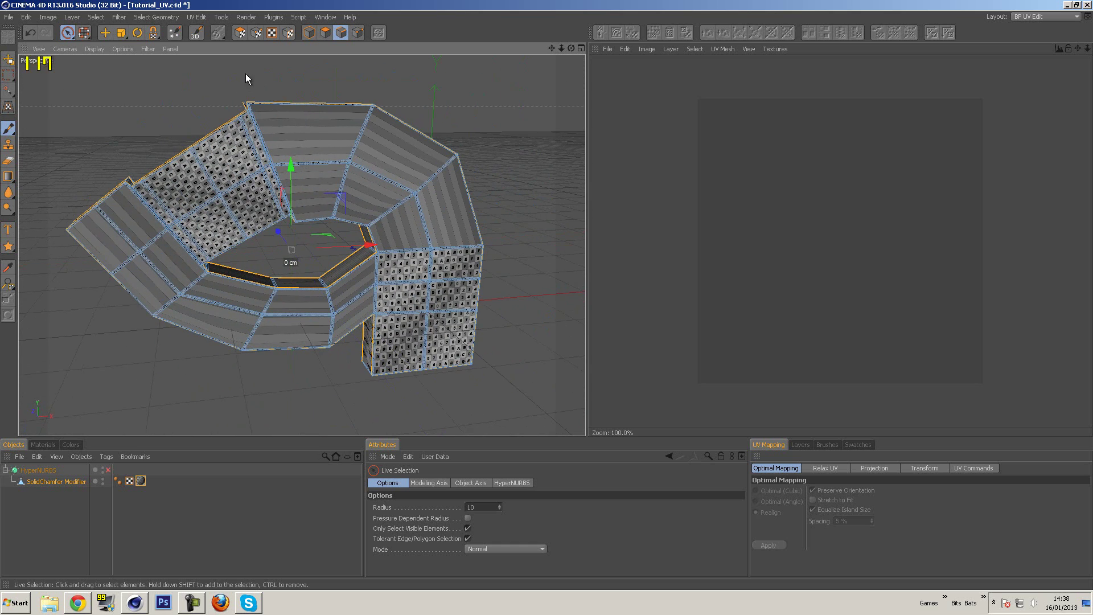
Step: Select all of the ring's polygons in UV Polygons mode and apply a Frontal projection
{"action": "left_click", "coordinate": [241, 34]}
{"action": "left_click", "coordinate": [280, 117]}
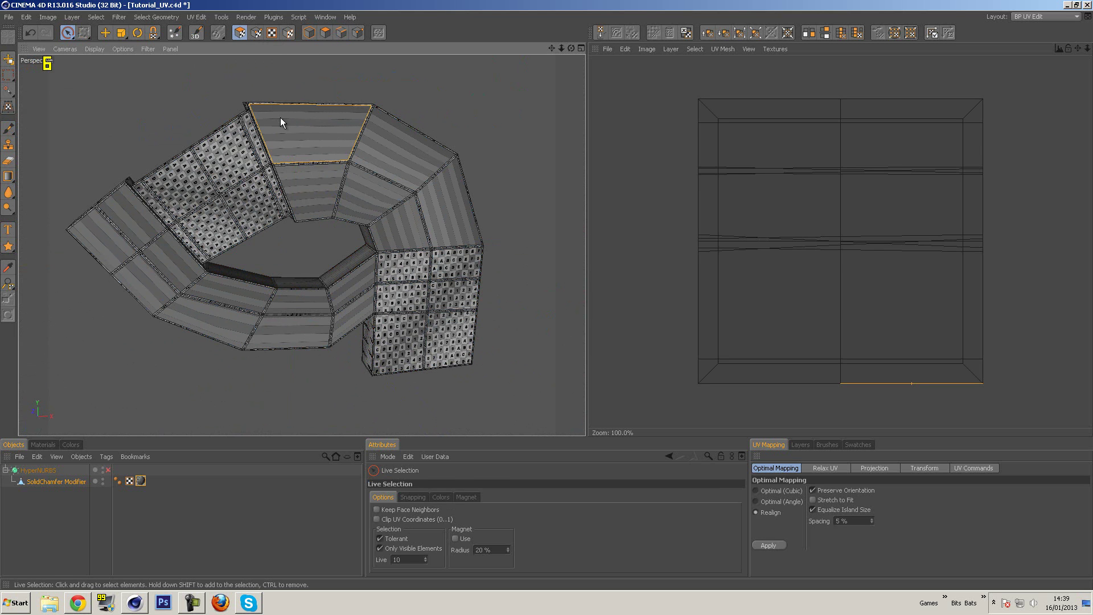
{"action": "key", "text": "ctrl+a"}
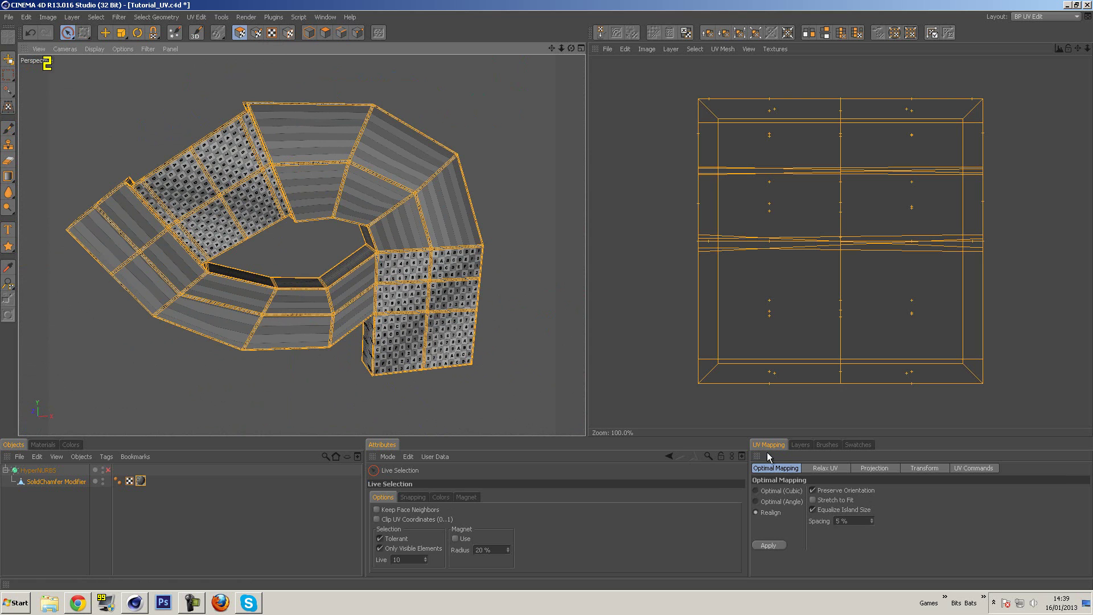
{"action": "left_click", "coordinate": [875, 468]}
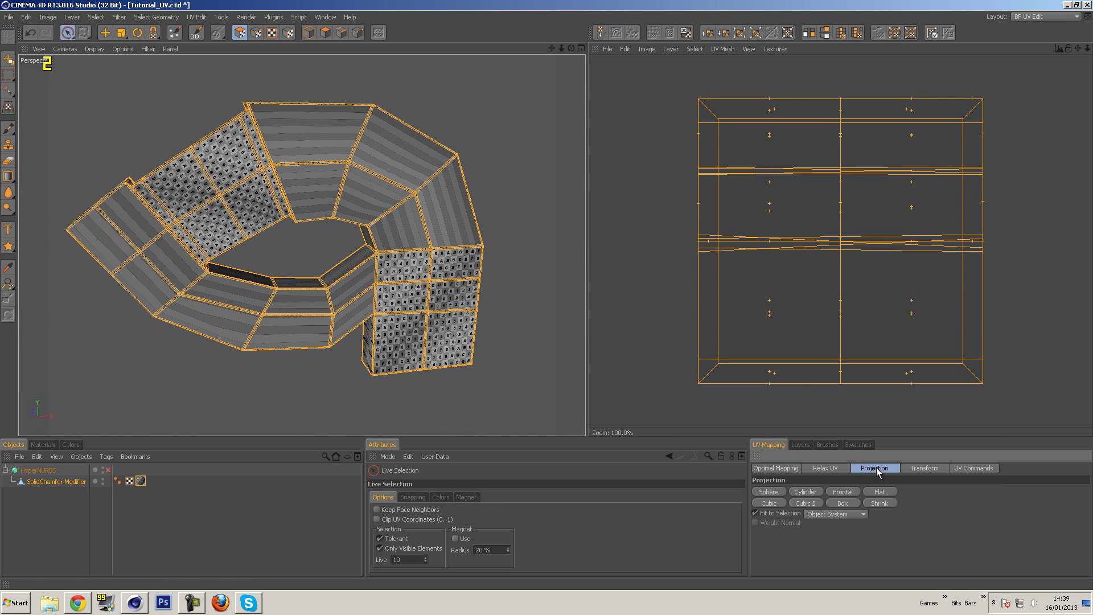
{"action": "left_click", "coordinate": [841, 492]}
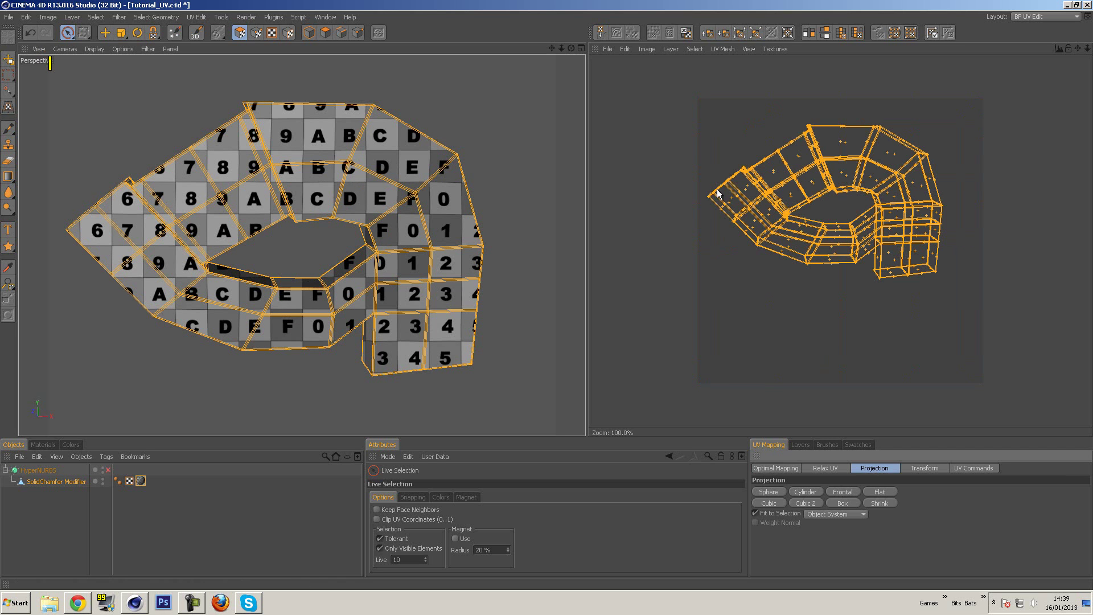
Step: Reapply the Frontal projection from several perspective angles, checking the checker mapping
{"action": "left_click_drag", "start_coordinate": [251, 149], "coordinate": [422, 173], "text": "alt"}
{"action": "left_click", "coordinate": [843, 492]}
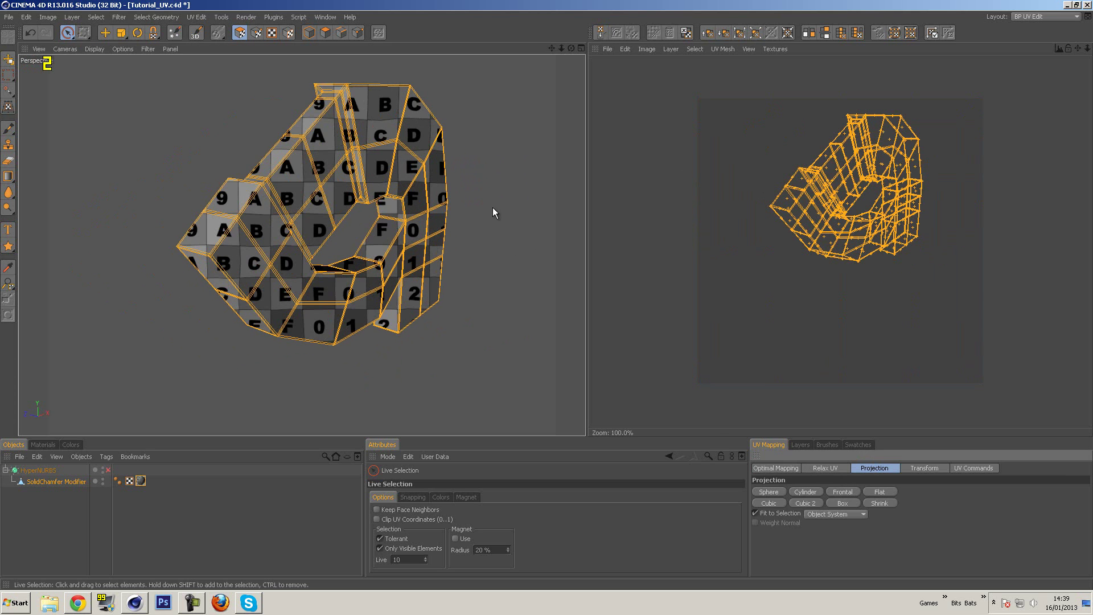
{"action": "left_click_drag", "start_coordinate": [508, 244], "coordinate": [300, 243], "text": "alt"}
{"action": "middle_click_drag", "start_coordinate": [456, 227], "coordinate": [433, 216], "text": "alt"}
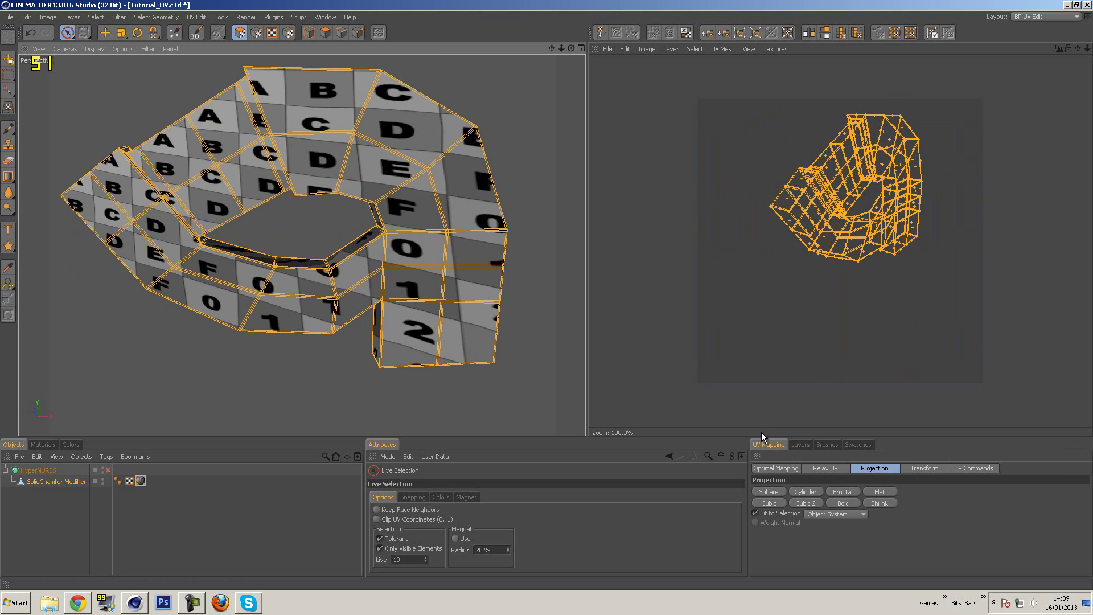
{"action": "left_click", "coordinate": [859, 495]}
{"action": "mouse_move", "coordinate": [506, 320]}
{"action": "left_mouse_down", "text": "alt"}
{"action": "mouse_move", "coordinate": [478, 327]}
{"action": "mouse_move", "coordinate": [512, 325]}
{"action": "left_mouse_up", "text": "alt"}
{"action": "left_click", "coordinate": [836, 490]}
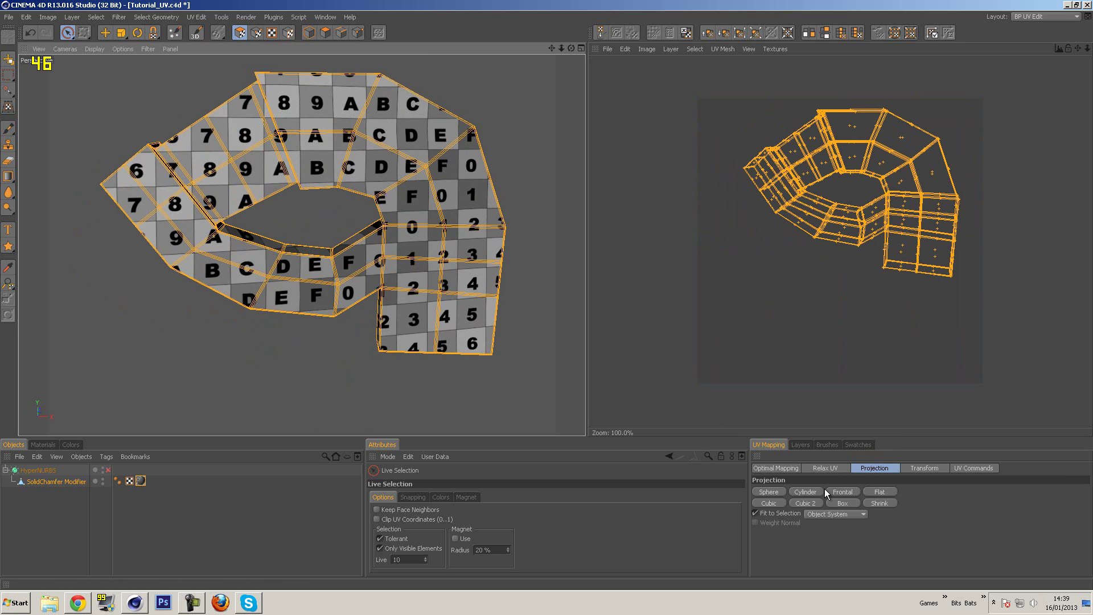
{"action": "left_click", "coordinate": [842, 493]}
Step: Maximise the Front view, frame the ring, and project Frontal from it
{"action": "middle_click", "coordinate": [427, 288]}
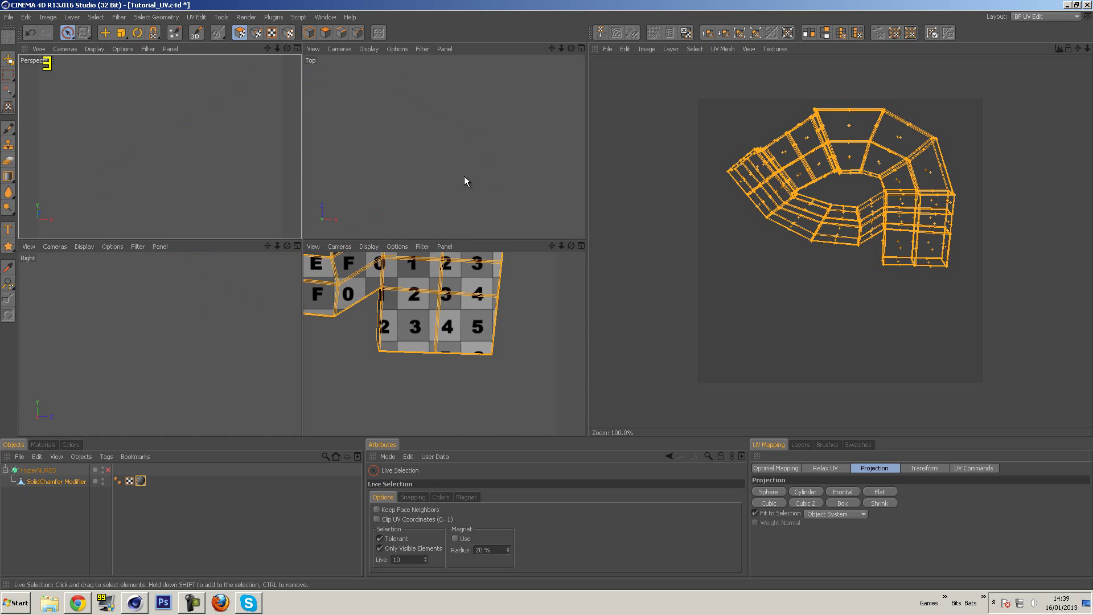
{"action": "middle_click", "coordinate": [462, 307]}
{"action": "key", "text": "h"}
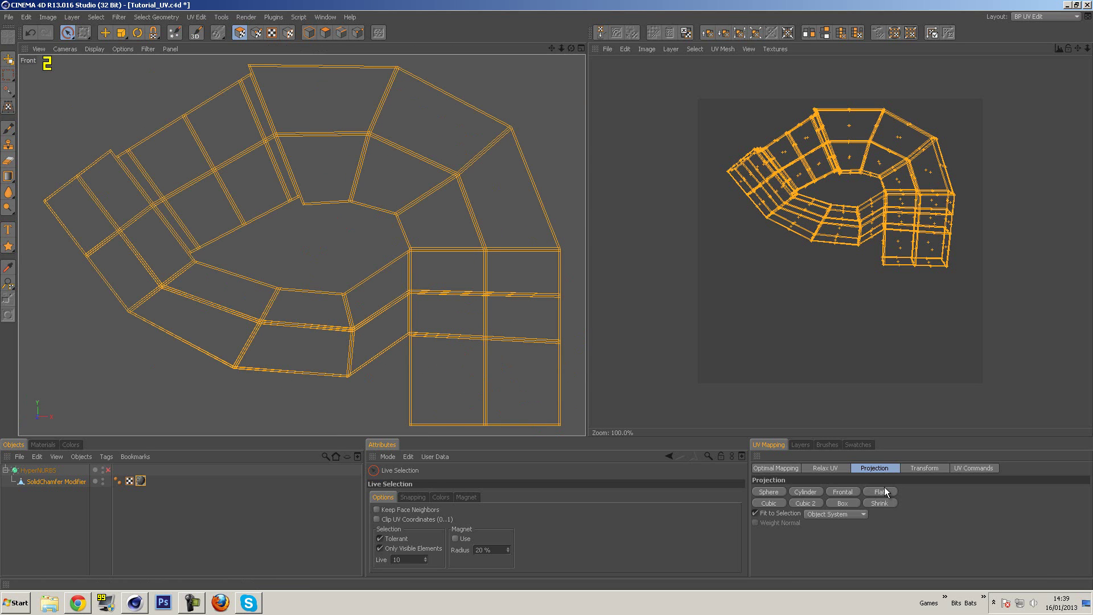
{"action": "left_click", "coordinate": [842, 491]}
{"action": "middle_click", "coordinate": [444, 179]}
{"action": "middle_click", "coordinate": [221, 132]}
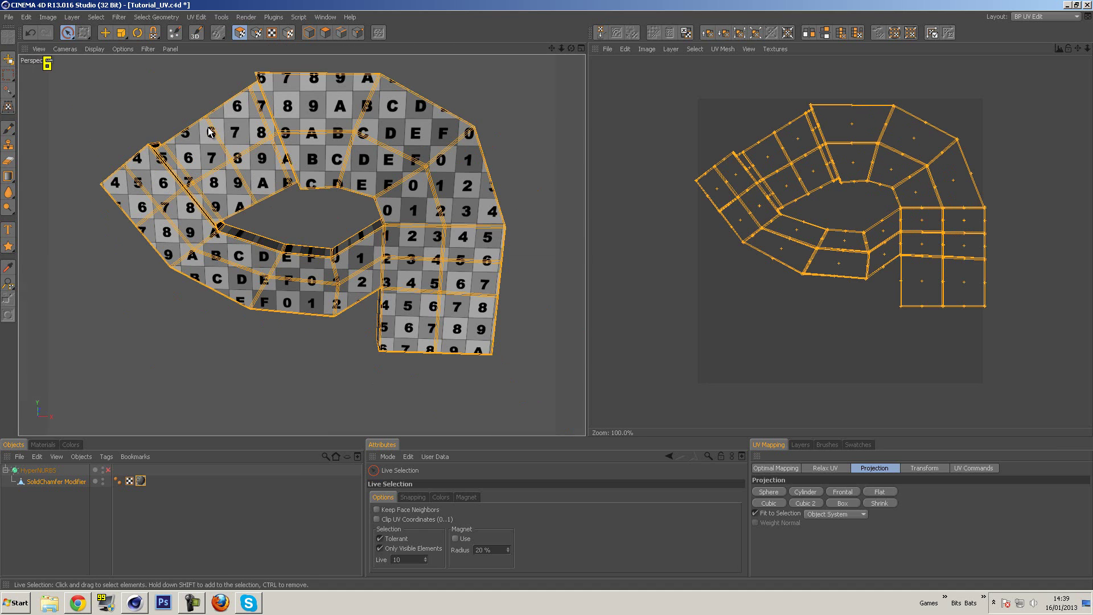
Step: Relax the ring's UVs in UV Polygons mode with Cut Selected Edges toggled
{"action": "left_click", "coordinate": [827, 470]}
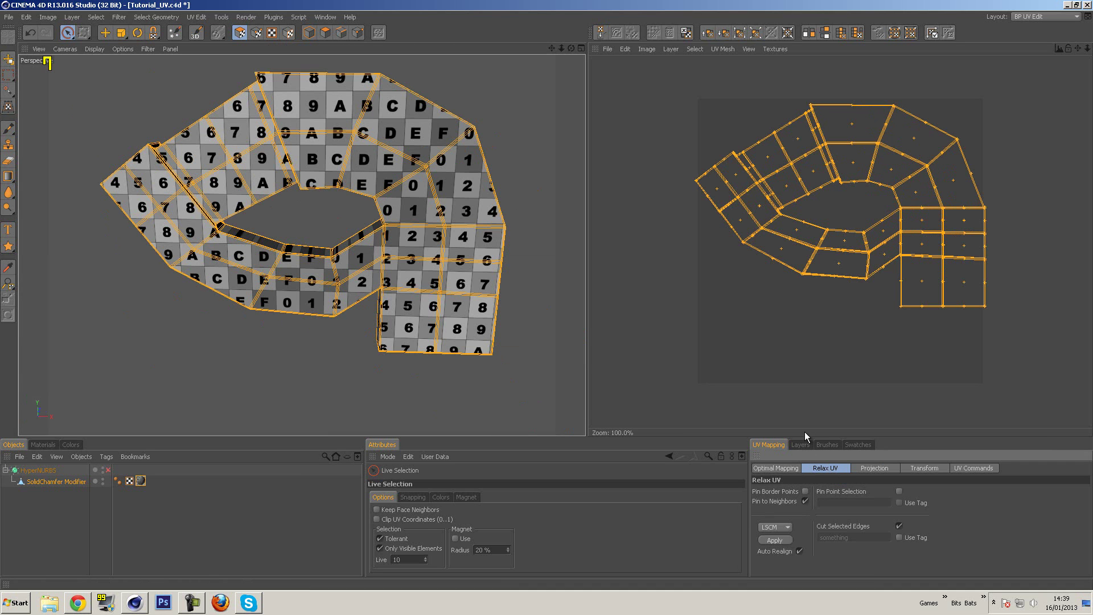
{"action": "left_click_drag", "start_coordinate": [803, 436], "coordinate": [804, 391]}
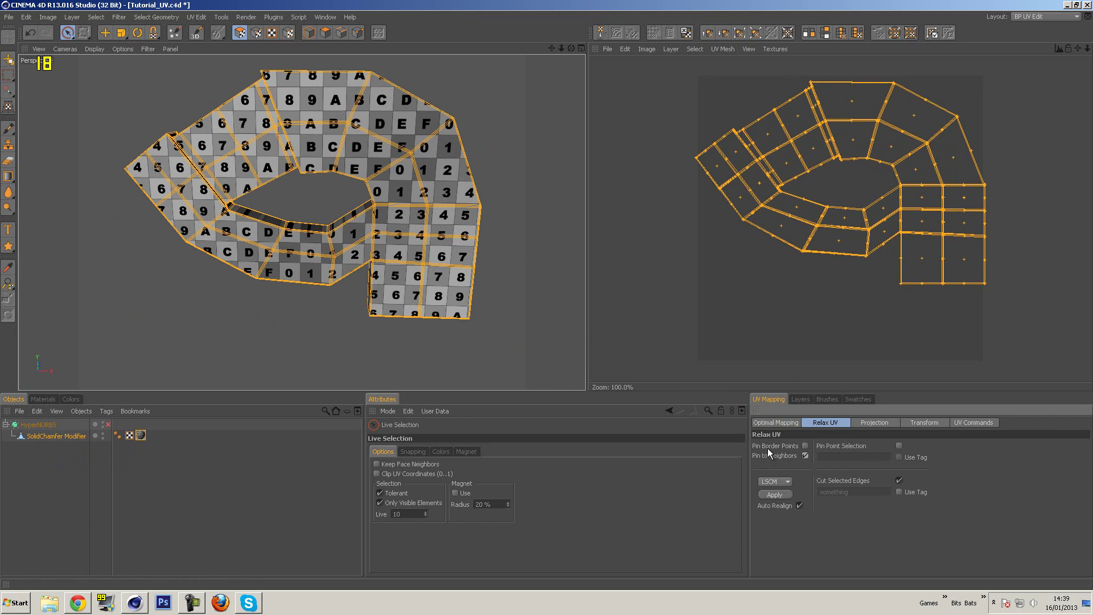
{"action": "left_click", "coordinate": [898, 482]}
{"action": "left_click", "coordinate": [341, 33]}
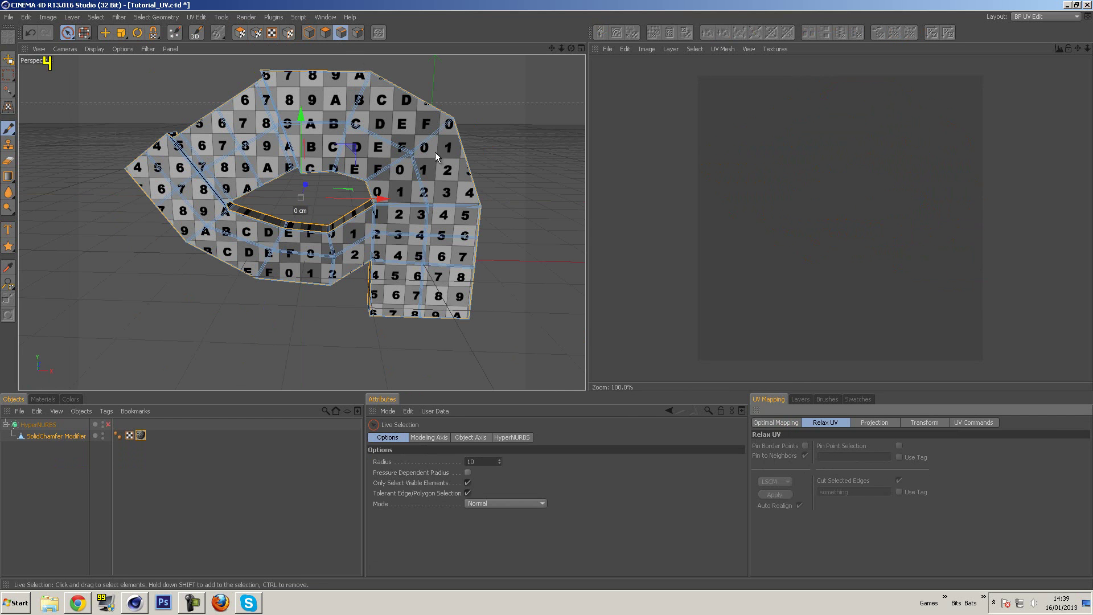
{"action": "left_click", "coordinate": [239, 32]}
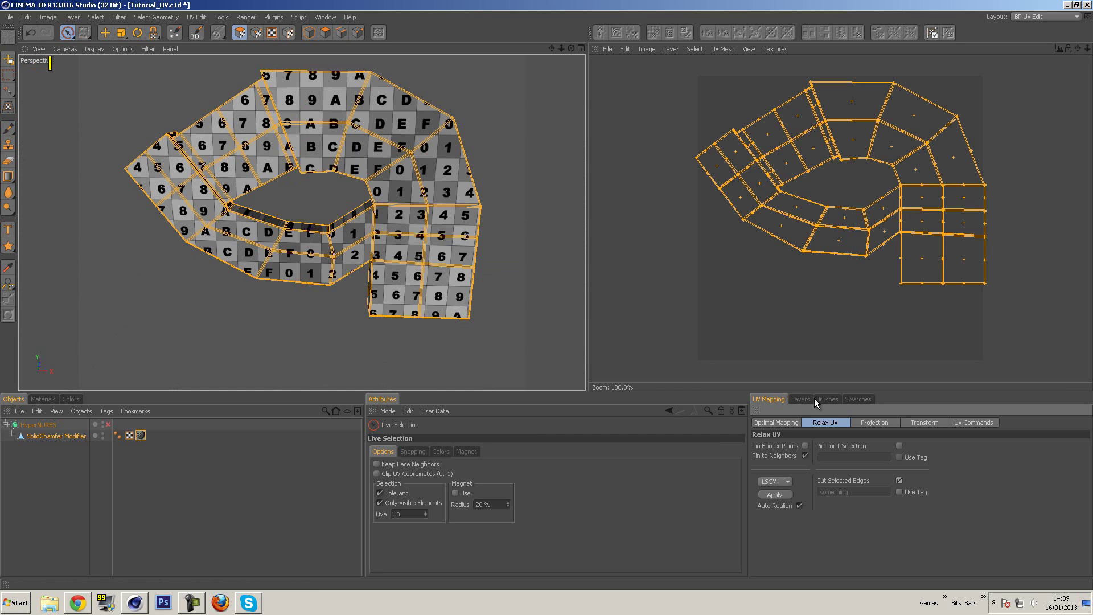
{"action": "left_click", "coordinate": [783, 495]}
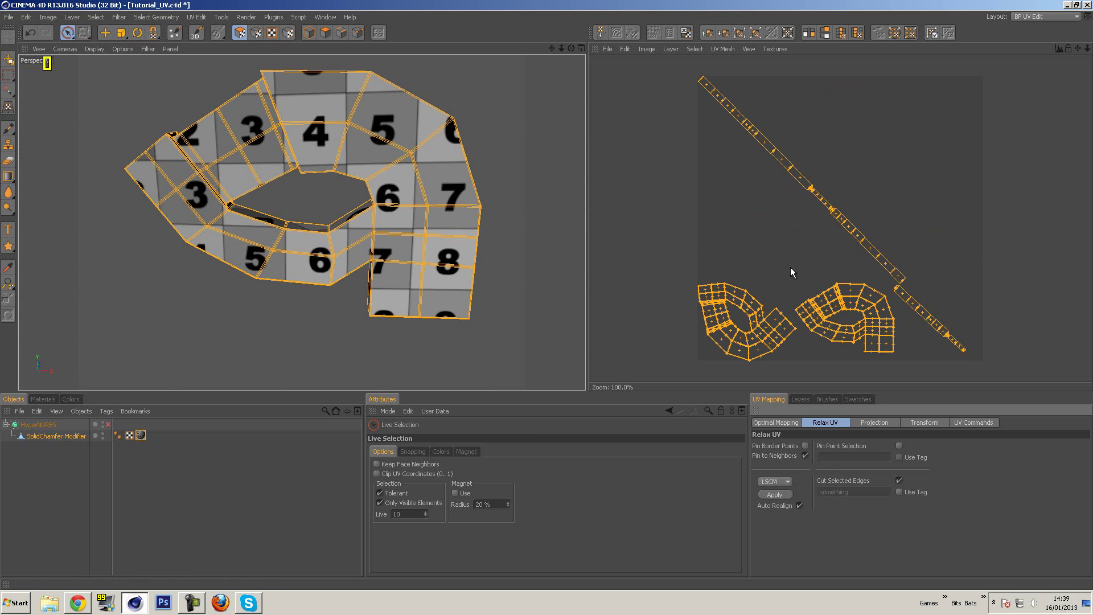
Step: Clear the selection, frame all UV islands, and select the long diagonal strip
{"action": "left_click_drag", "start_coordinate": [311, 206], "coordinate": [308, 177], "text": "alt"}
{"action": "left_click", "coordinate": [527, 196]}
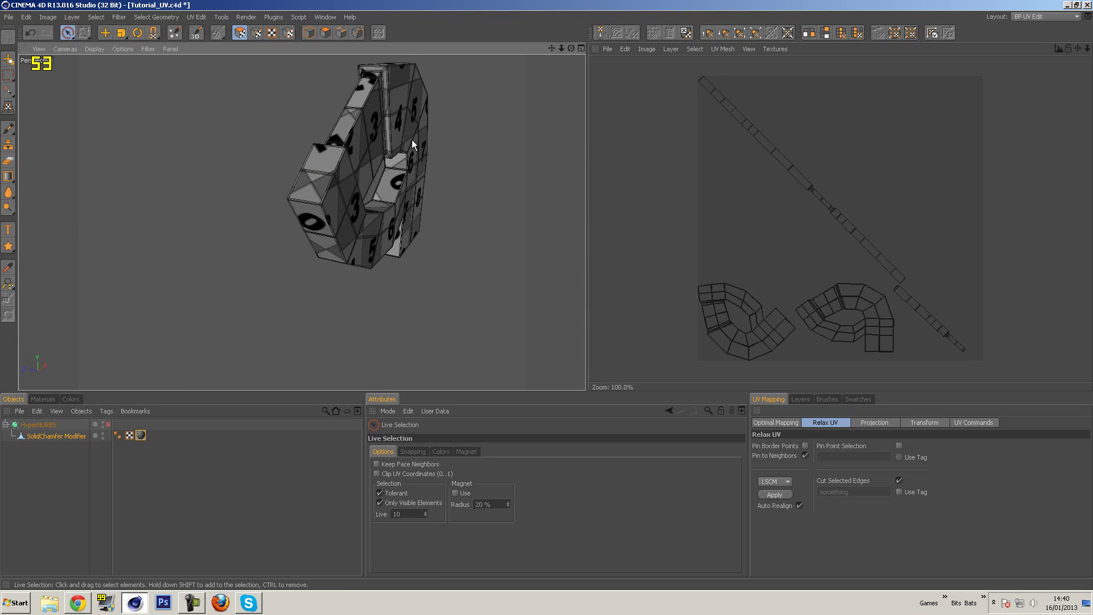
{"action": "scroll", "coordinate": [452, 212], "scroll_direction": "up", "scroll_amount": 5}
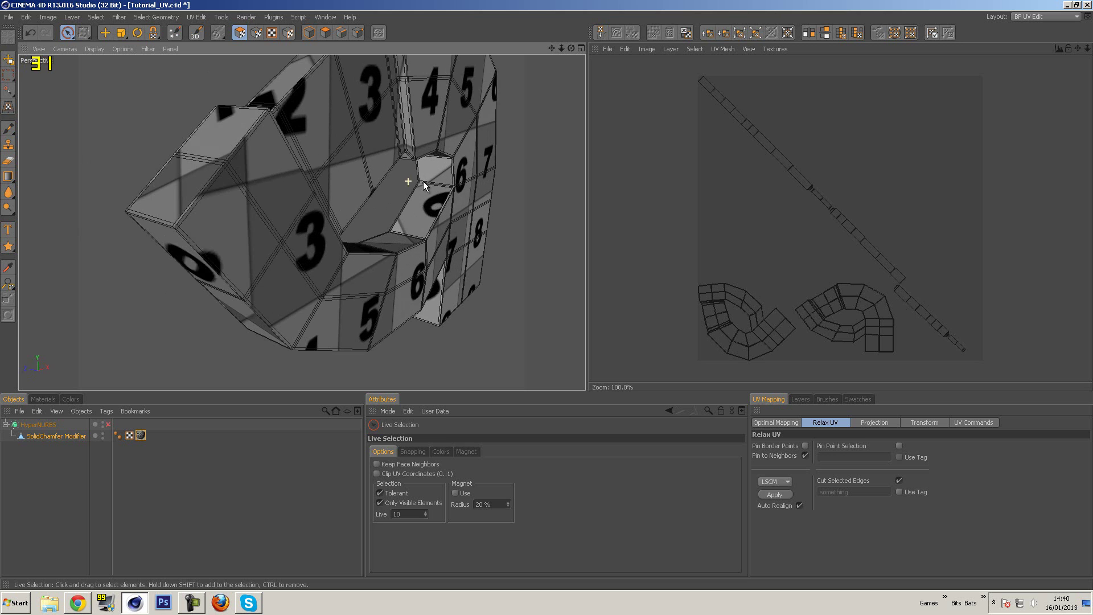
{"action": "middle_click_drag", "start_coordinate": [864, 255], "coordinate": [840, 234], "text": "alt"}
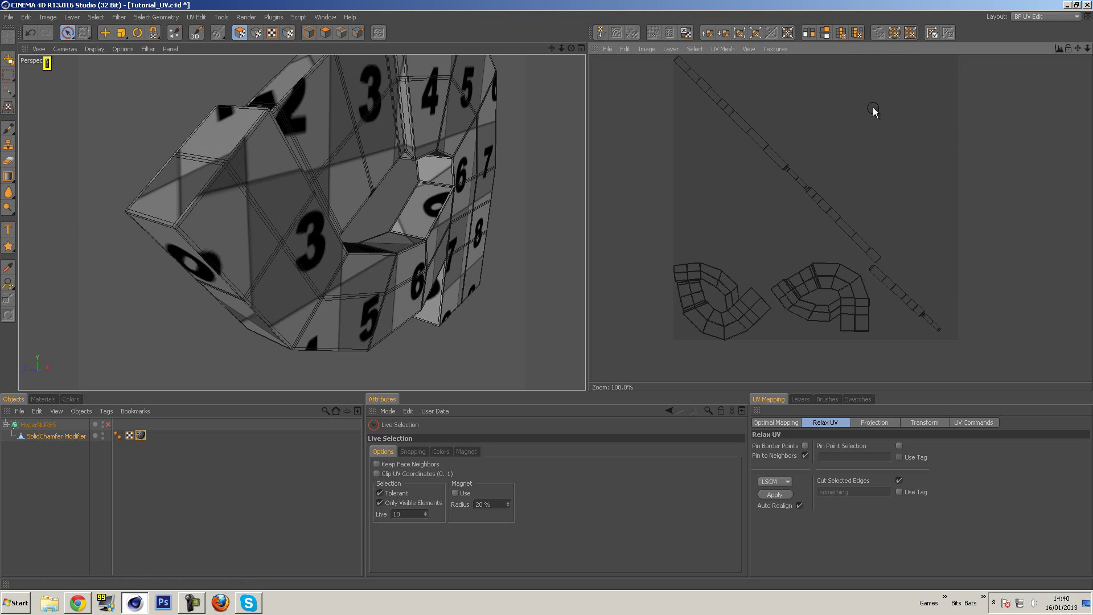
{"action": "double_click", "coordinate": [754, 127]}
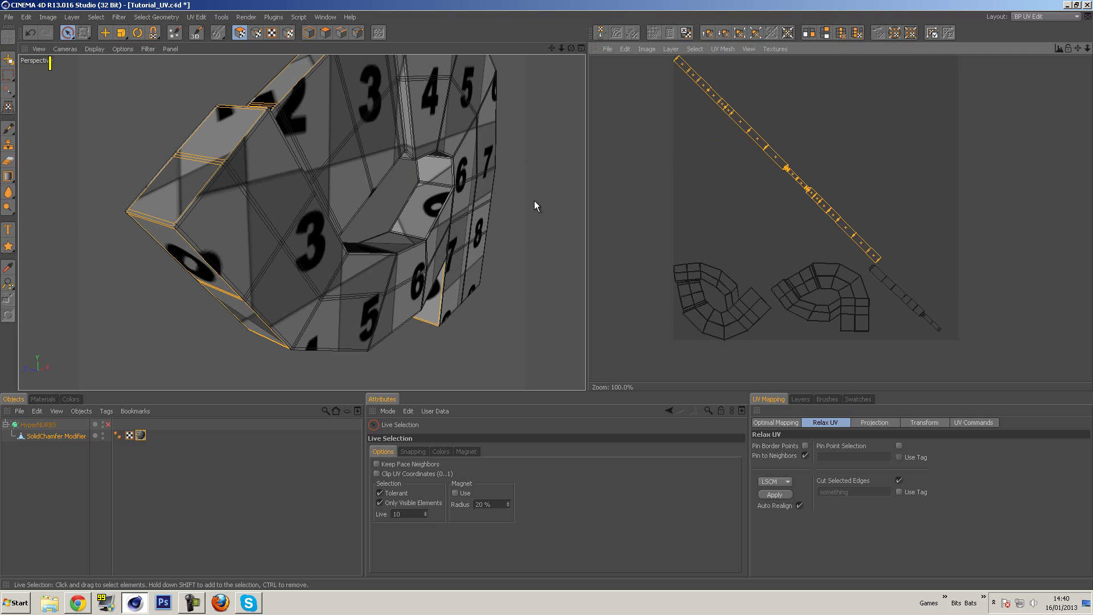
Step: Rotate the long UV strip upright so letters C, D, E face correctly
{"action": "left_click_drag", "start_coordinate": [530, 164], "coordinate": [526, 228], "text": "alt"}
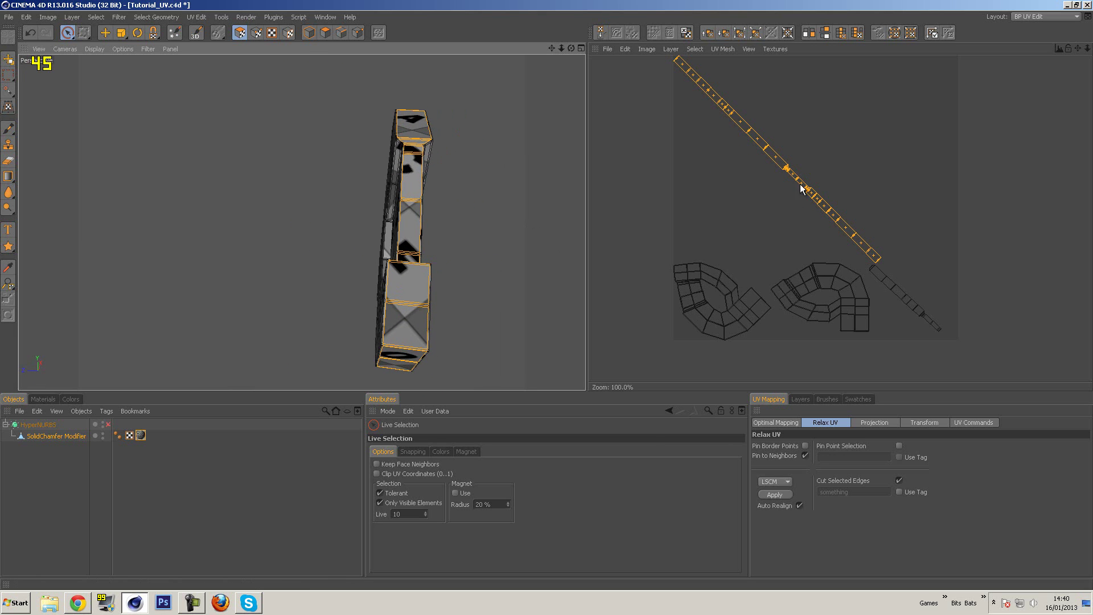
{"action": "left_click", "coordinate": [137, 33]}
{"action": "left_click_drag", "start_coordinate": [874, 266], "coordinate": [588, 301]}
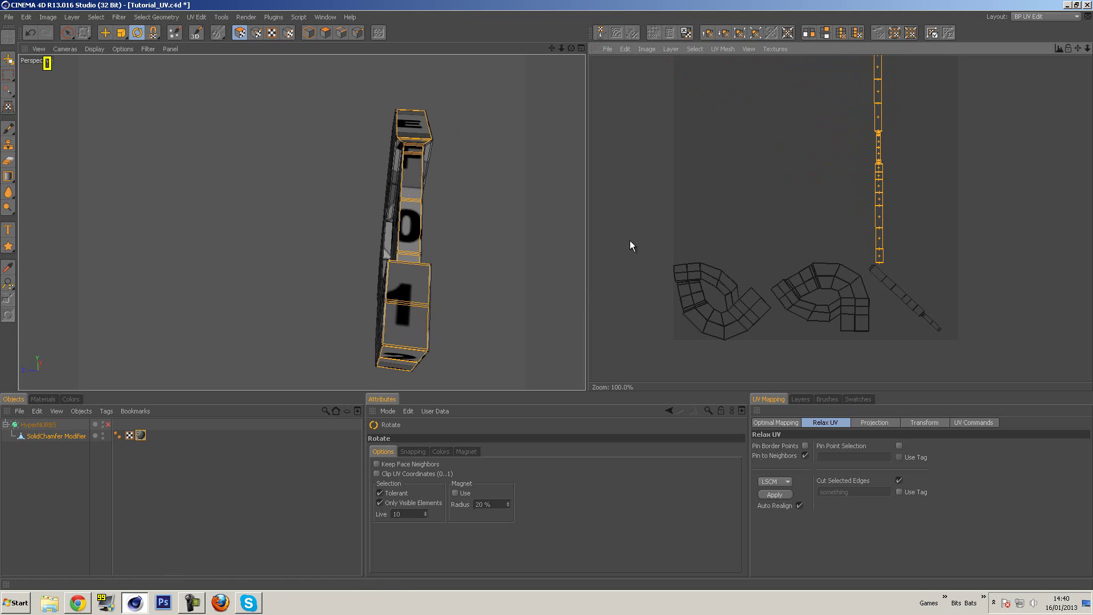
{"action": "left_click_drag", "start_coordinate": [494, 164], "coordinate": [511, 264], "text": "alt"}
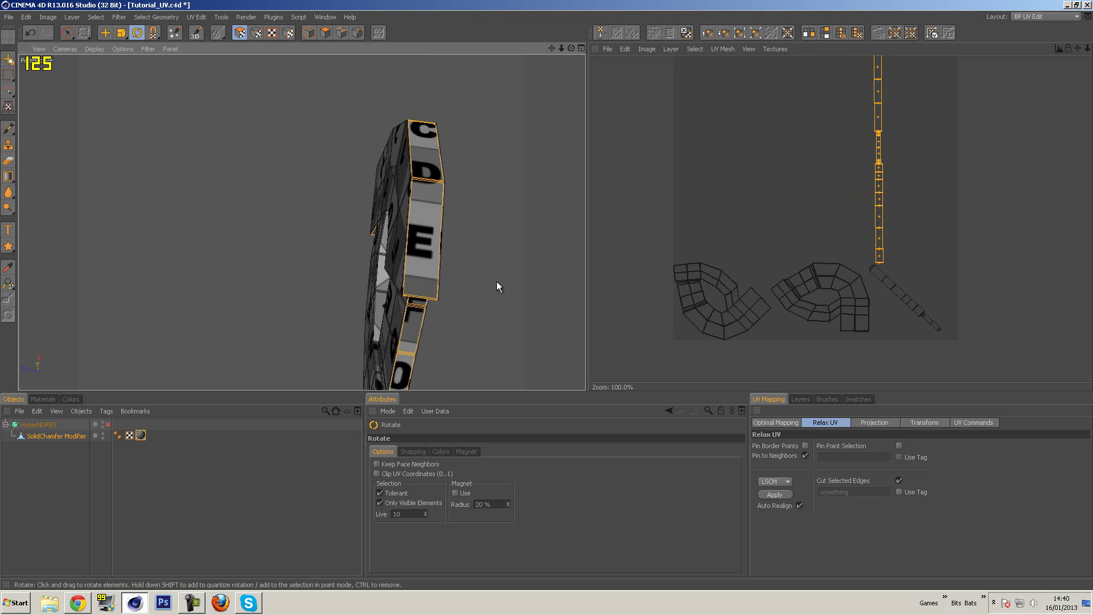
Step: Test Mirror U and V on the strip, revert both, and clear the selection
{"action": "left_click", "coordinate": [808, 32]}
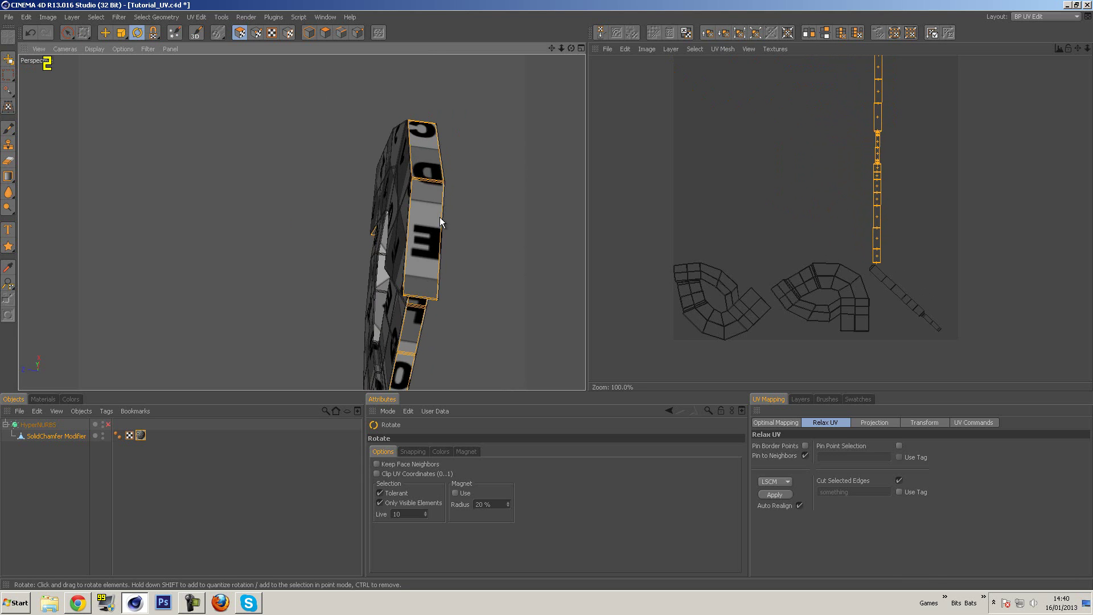
{"action": "left_click", "coordinate": [809, 32]}
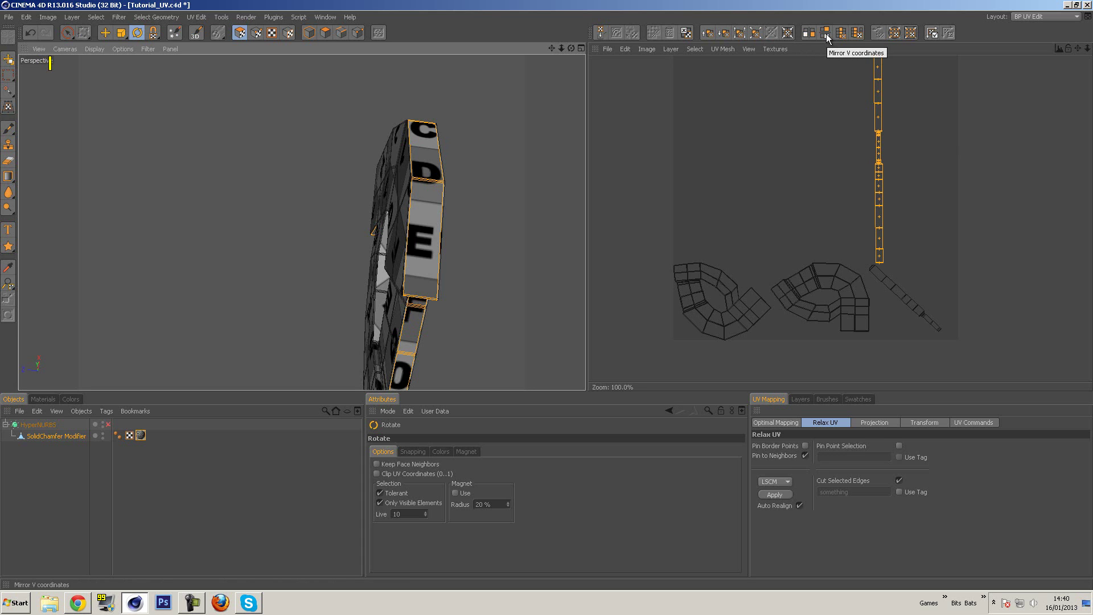
{"action": "left_click", "coordinate": [825, 33]}
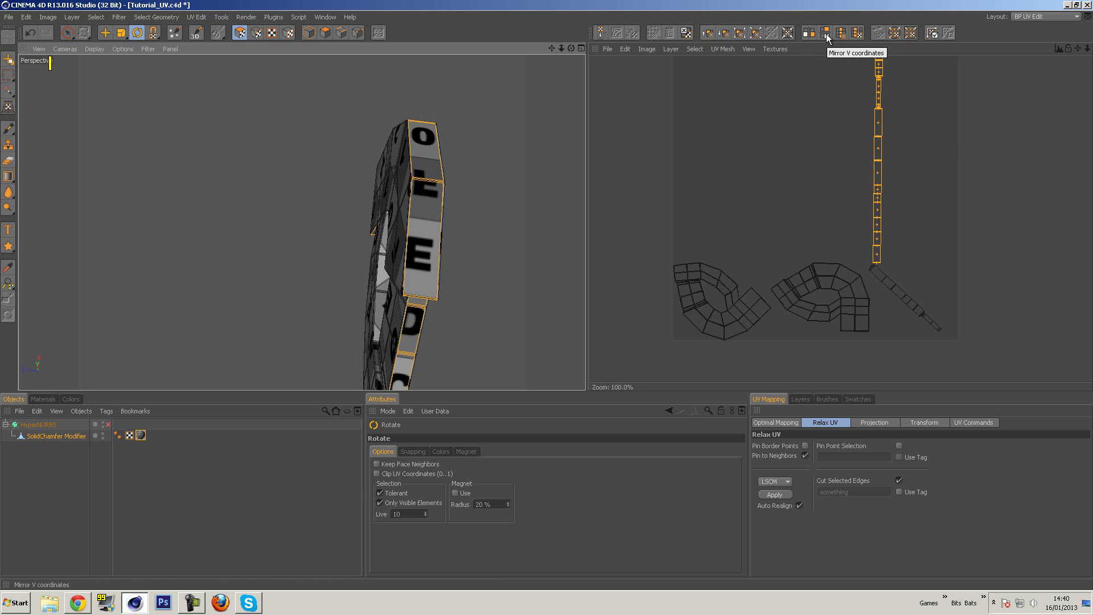
{"action": "left_click", "coordinate": [825, 33]}
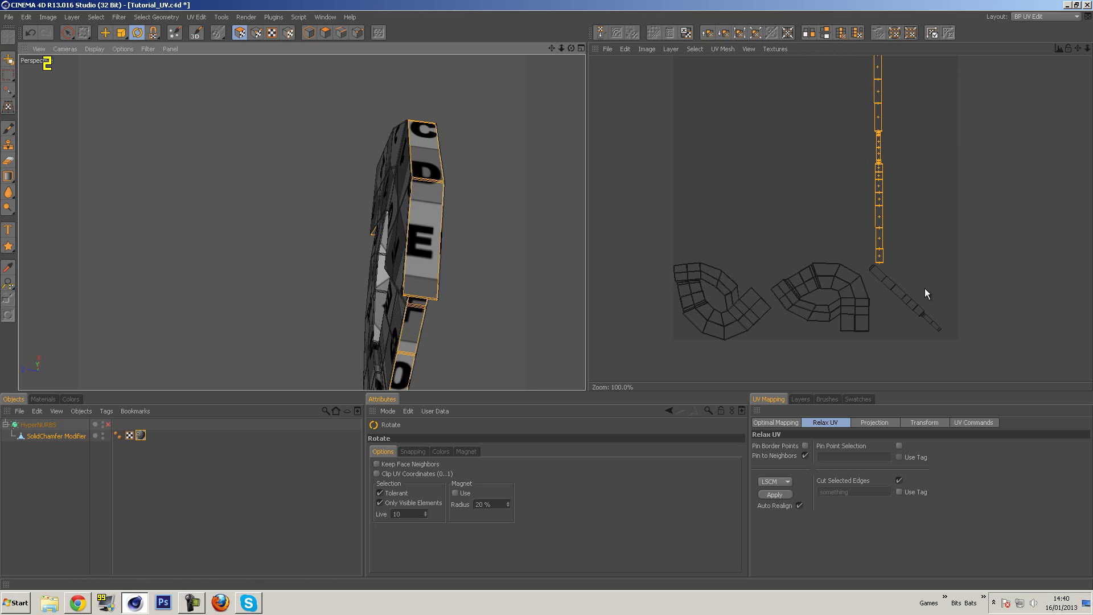
{"action": "left_click", "coordinate": [69, 34]}
{"action": "left_click", "coordinate": [930, 229]}
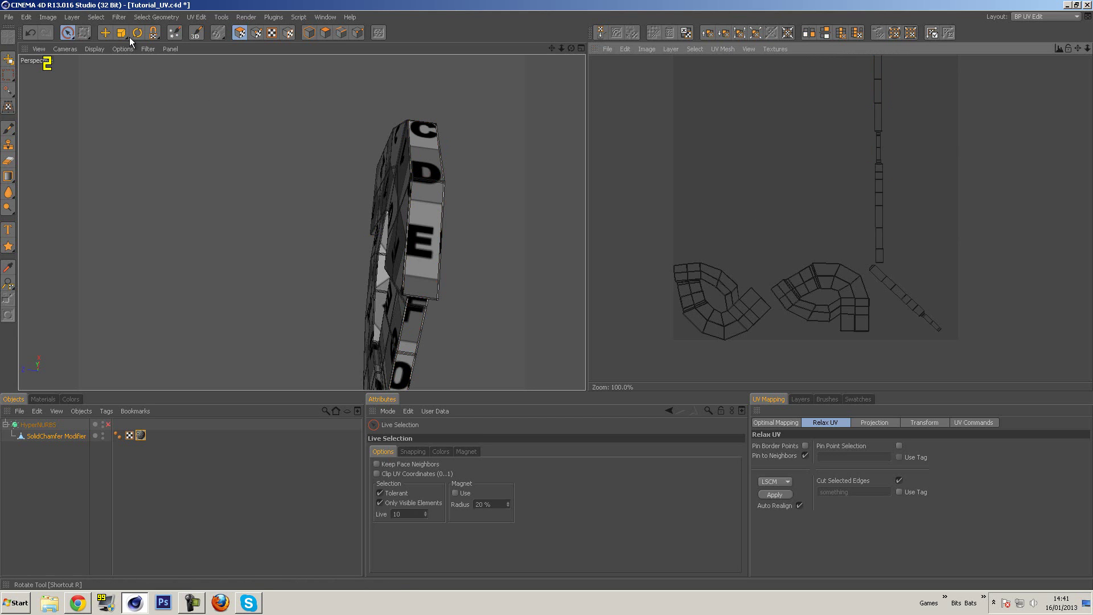
Step: Select the second diagonal UV strip, rotate it near vertical, and nudge it left
{"action": "double_click", "coordinate": [918, 307]}
{"action": "left_click_drag", "start_coordinate": [504, 276], "coordinate": [358, 244], "text": "alt"}
{"action": "scroll", "coordinate": [354, 246], "scroll_direction": "up", "scroll_amount": 3}
{"action": "left_click", "coordinate": [137, 33]}
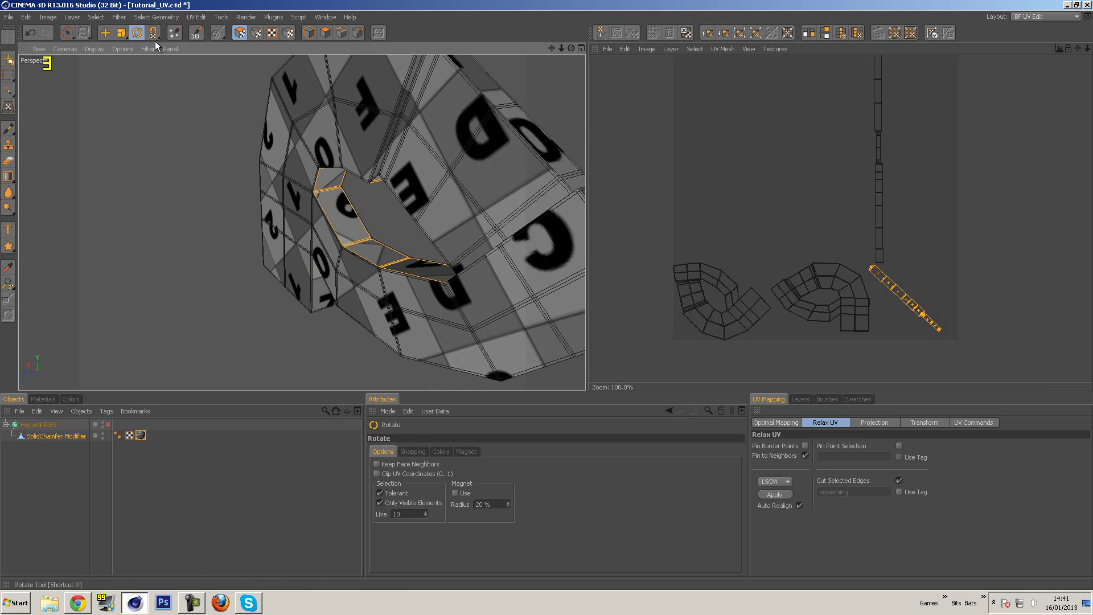
{"action": "left_click_drag", "start_coordinate": [939, 330], "coordinate": [589, 295]}
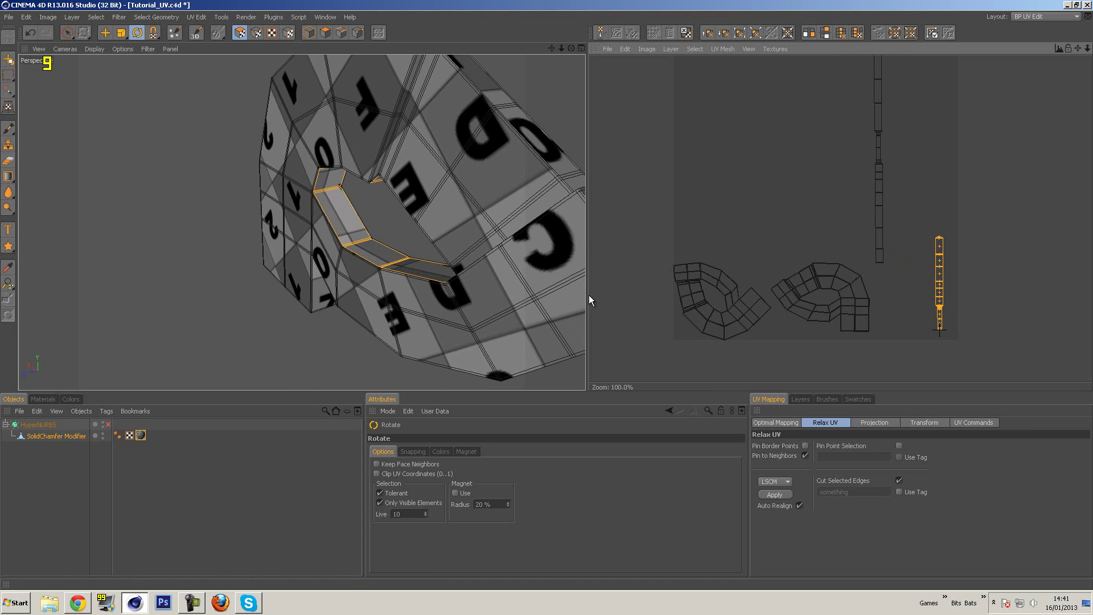
{"action": "key", "text": "e"}
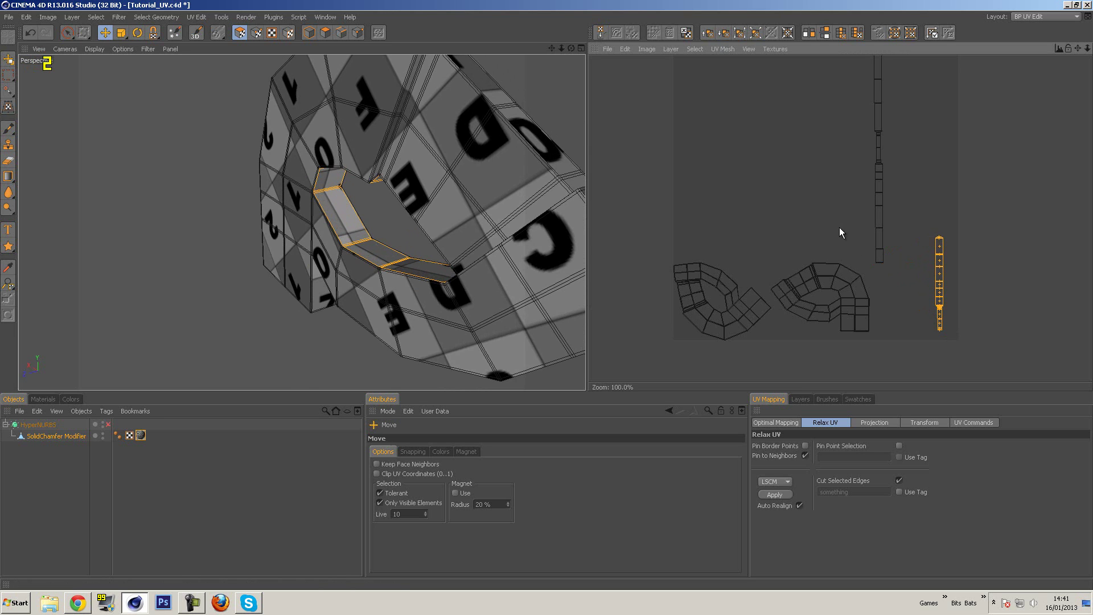
{"action": "left_click_drag", "start_coordinate": [940, 283], "coordinate": [589, 295]}
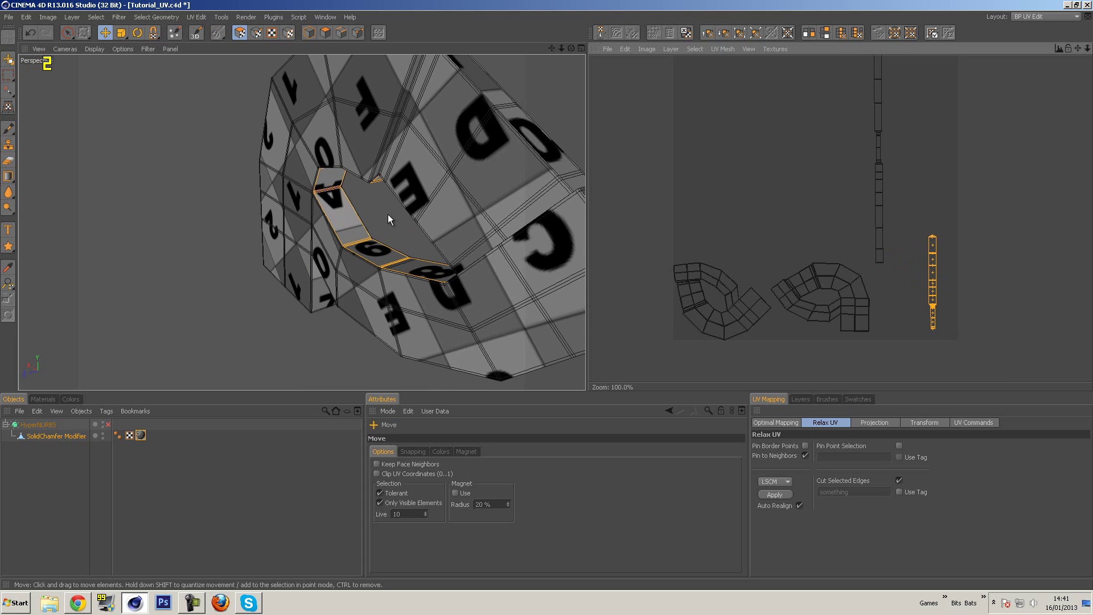
Step: Flip the strip vertically and mirror it horizontally so letters A and B read correctly
{"action": "left_click", "coordinate": [825, 33]}
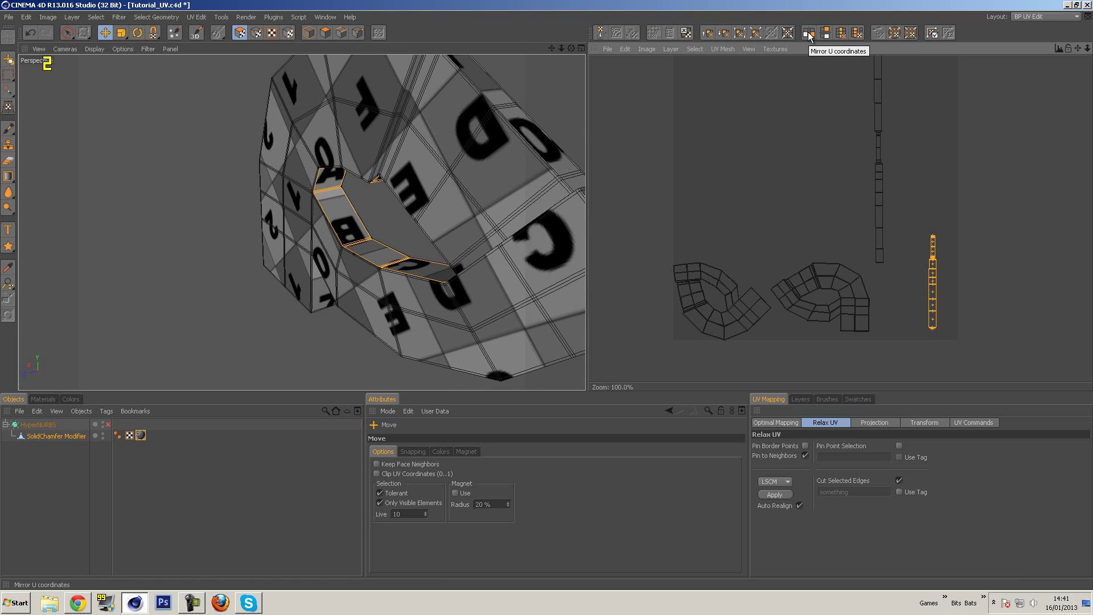
{"action": "left_click", "coordinate": [809, 34]}
{"action": "left_click_drag", "start_coordinate": [484, 196], "coordinate": [378, 274], "text": "alt"}
{"action": "middle_click_drag", "start_coordinate": [416, 254], "coordinate": [309, 202], "text": "alt"}
{"action": "scroll", "coordinate": [376, 181], "scroll_direction": "down", "scroll_amount": 2}
{"action": "left_click", "coordinate": [72, 32]}
{"action": "left_click", "coordinate": [744, 220]}
Step: Select the whole right UV island
{"action": "left_click", "coordinate": [718, 278]}
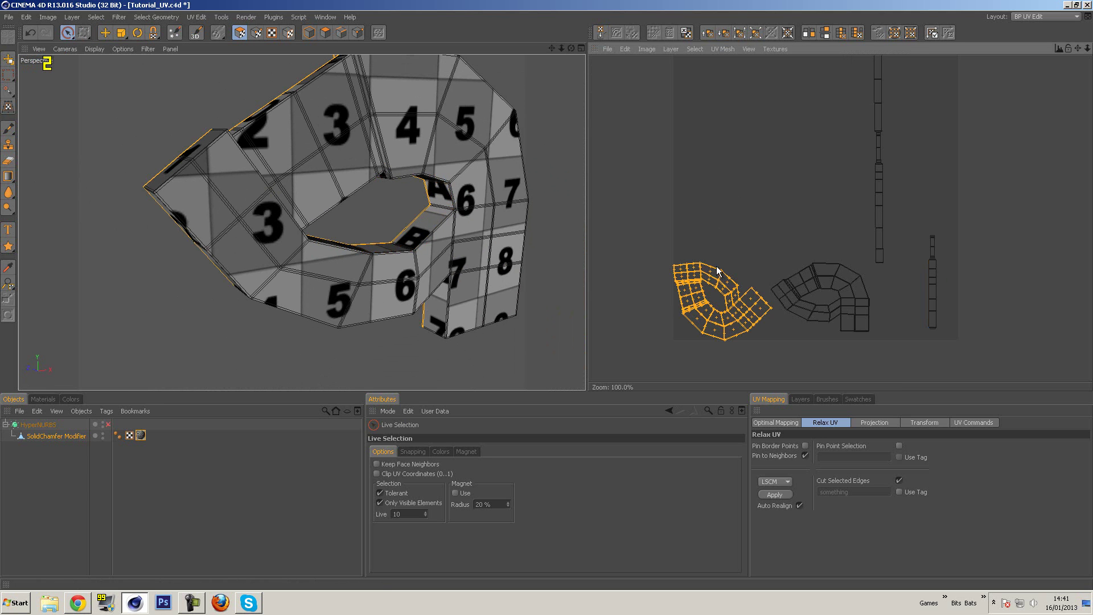
{"action": "left_click", "coordinate": [751, 185]}
{"action": "left_click", "coordinate": [820, 279]}
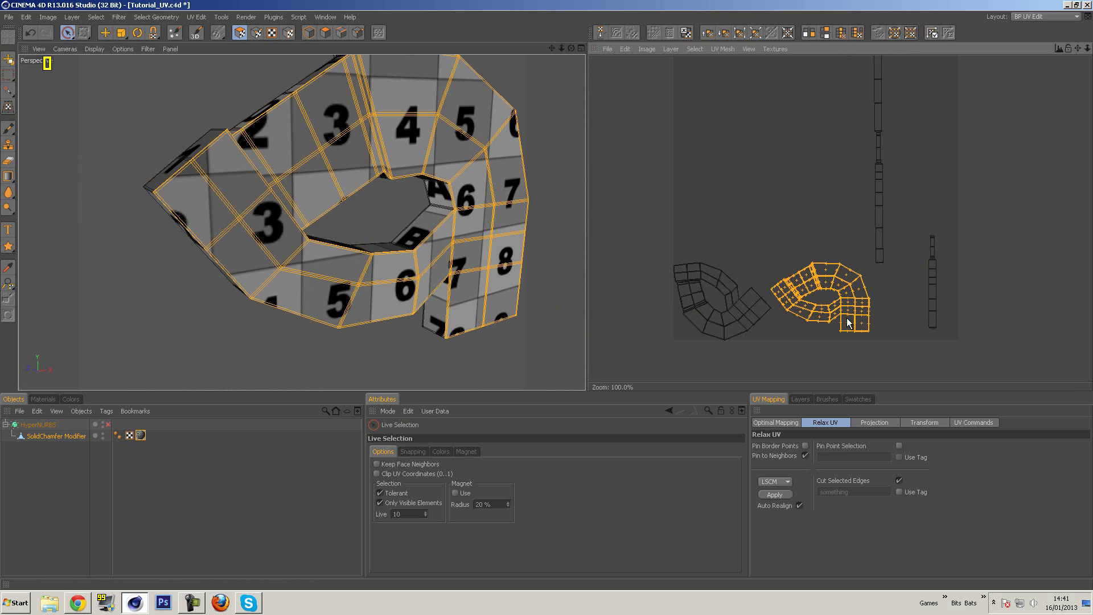
{"action": "left_click", "coordinate": [835, 352]}
{"action": "left_click", "coordinate": [832, 305]}
Step: Rotate the right island until its bottom edge is level, then reframe both views
{"action": "left_click", "coordinate": [137, 33]}
{"action": "scroll", "coordinate": [868, 352], "scroll_direction": "up", "scroll_amount": 10}
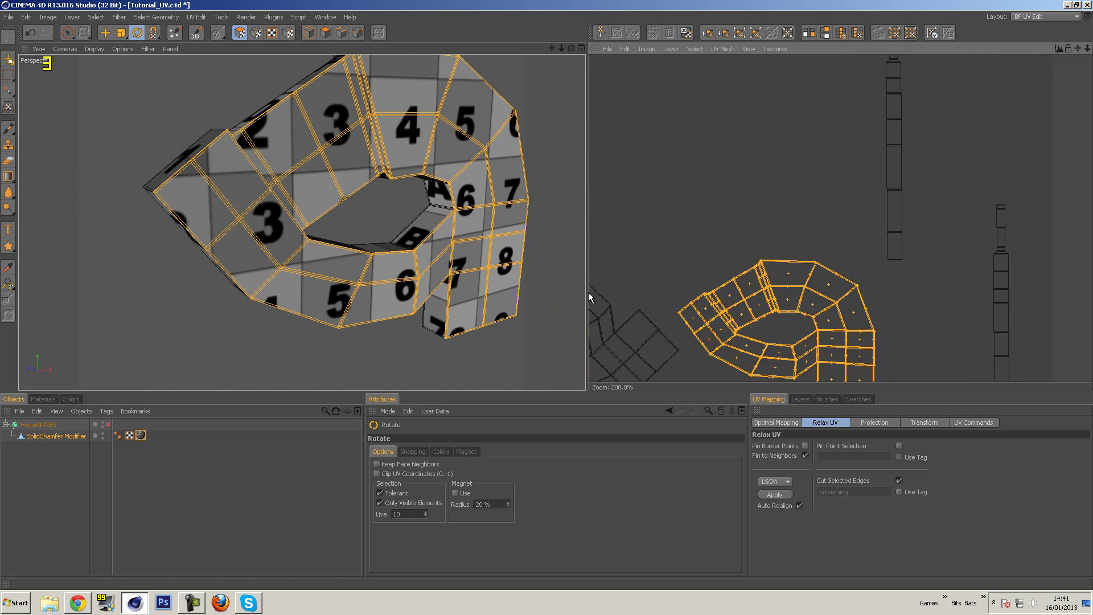
{"action": "scroll", "coordinate": [825, 288], "scroll_direction": "up", "scroll_amount": 5}
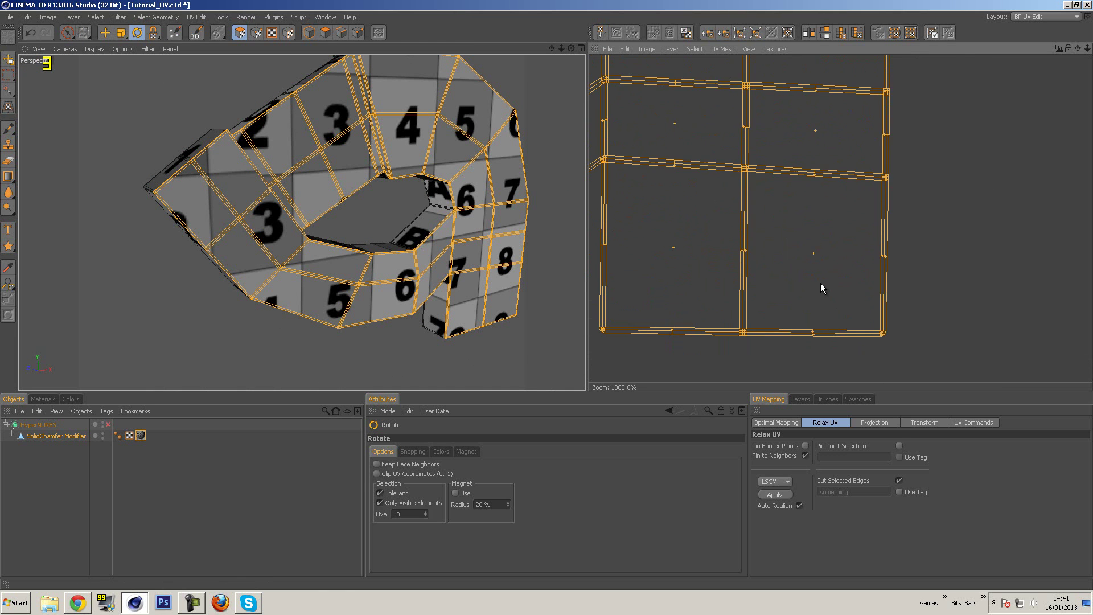
{"action": "left_click_drag", "start_coordinate": [906, 288], "coordinate": [589, 295]}
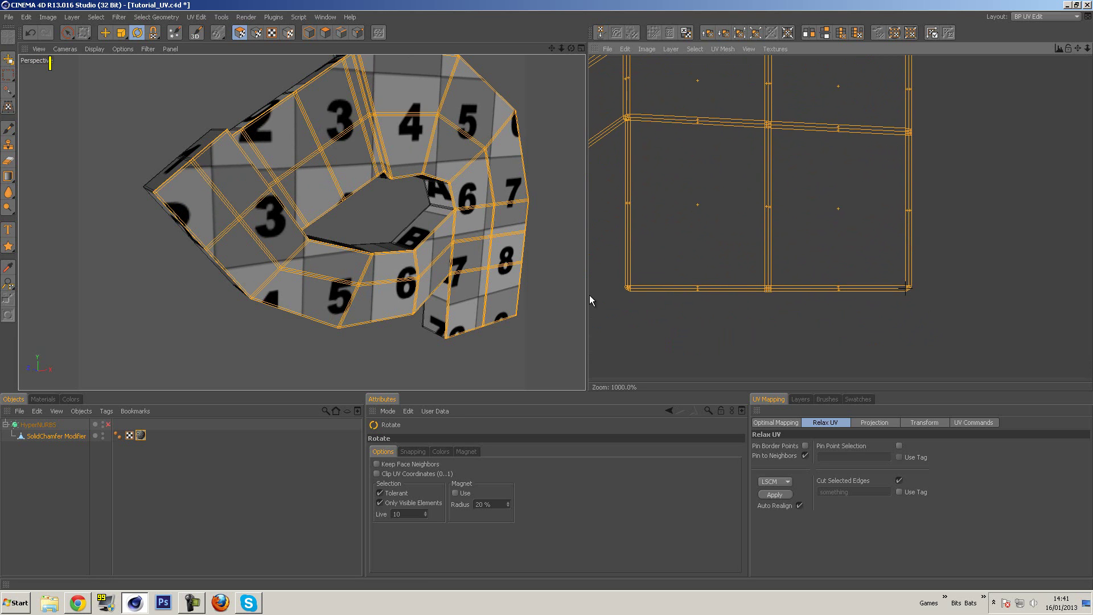
{"action": "scroll", "coordinate": [803, 231], "scroll_direction": "down", "scroll_amount": 8}
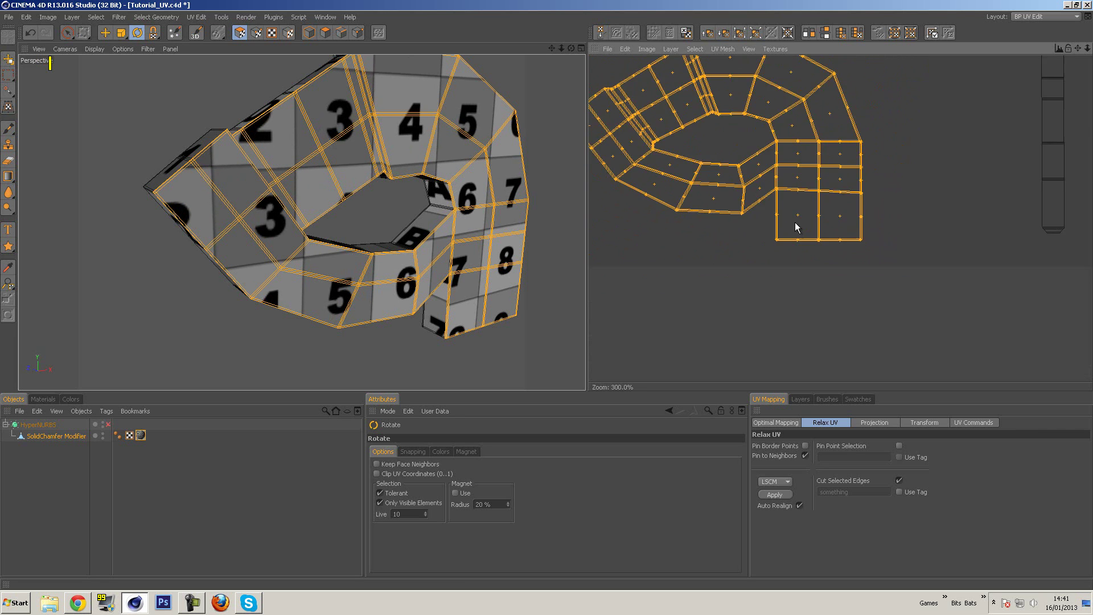
{"action": "left_click_drag", "start_coordinate": [480, 161], "coordinate": [501, 169], "text": "alt"}
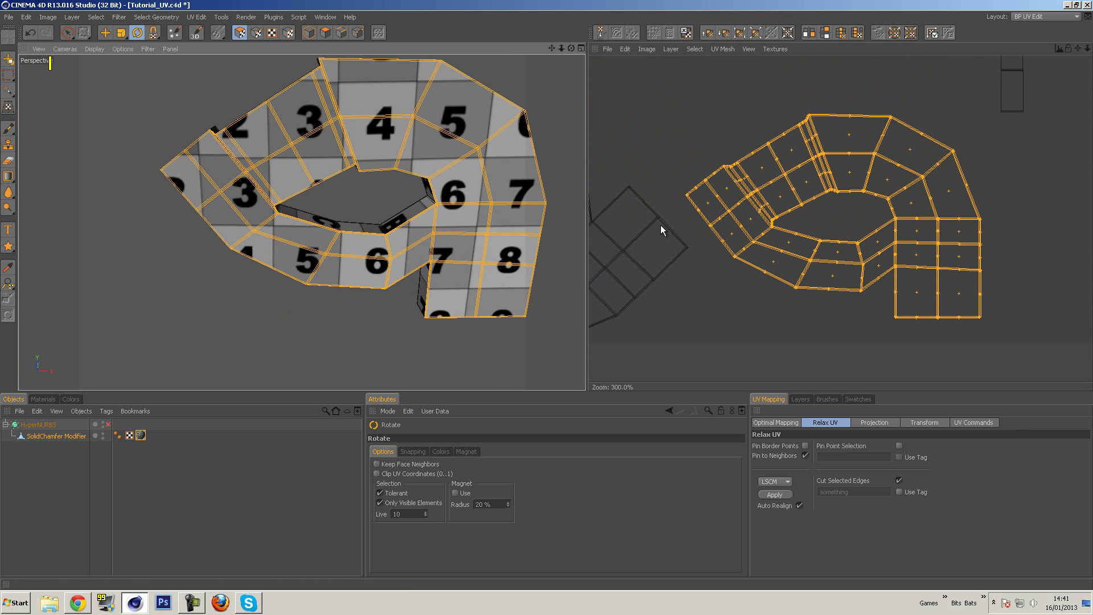
{"action": "left_click_drag", "start_coordinate": [577, 210], "coordinate": [214, 179], "text": "alt"}
{"action": "middle_click_drag", "start_coordinate": [213, 175], "coordinate": [243, 173], "text": "alt"}
{"action": "middle_click_drag", "start_coordinate": [596, 200], "coordinate": [615, 199], "text": "alt"}
{"action": "scroll", "coordinate": [618, 198], "scroll_direction": "down", "scroll_amount": 2}
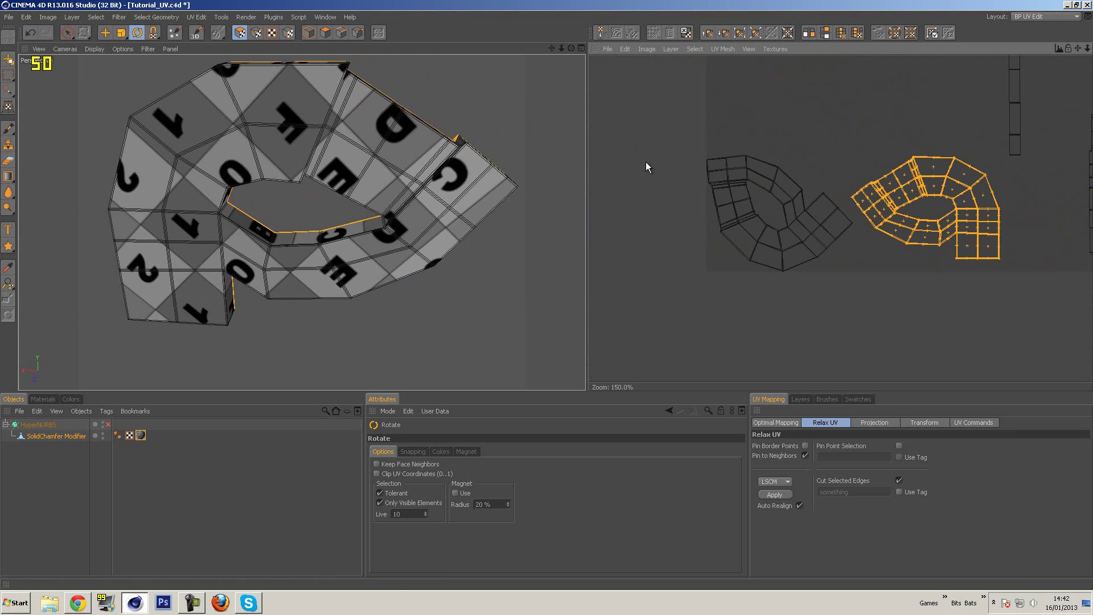
Step: Rotate the left UV island to match the right island's orientation and level its edge
{"action": "left_click", "coordinate": [68, 34]}
{"action": "left_click", "coordinate": [801, 133]}
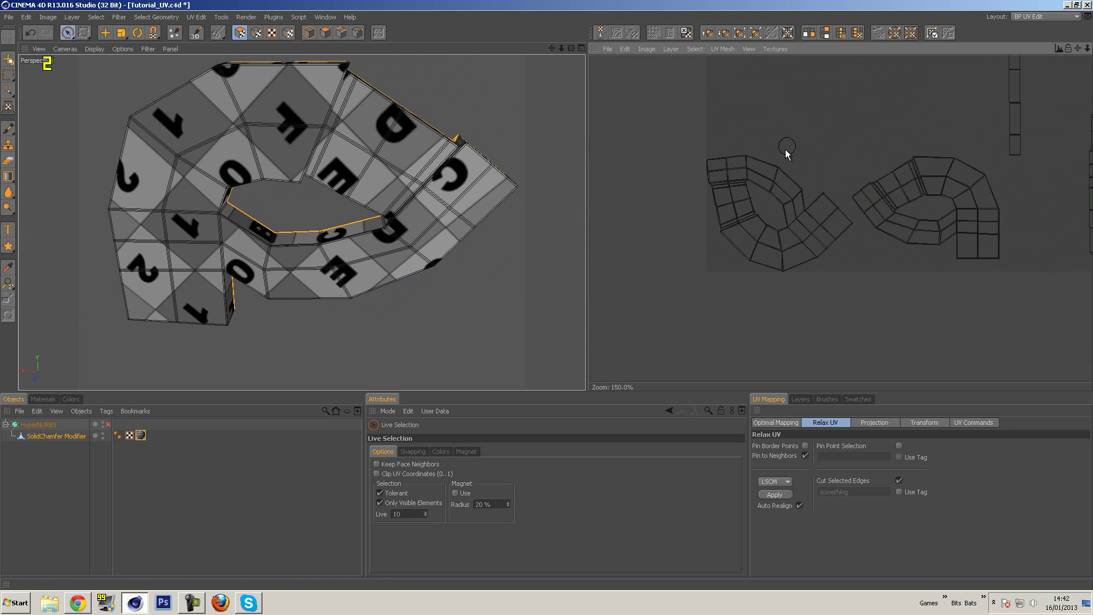
{"action": "double_click", "coordinate": [771, 179]}
{"action": "key", "text": "r"}
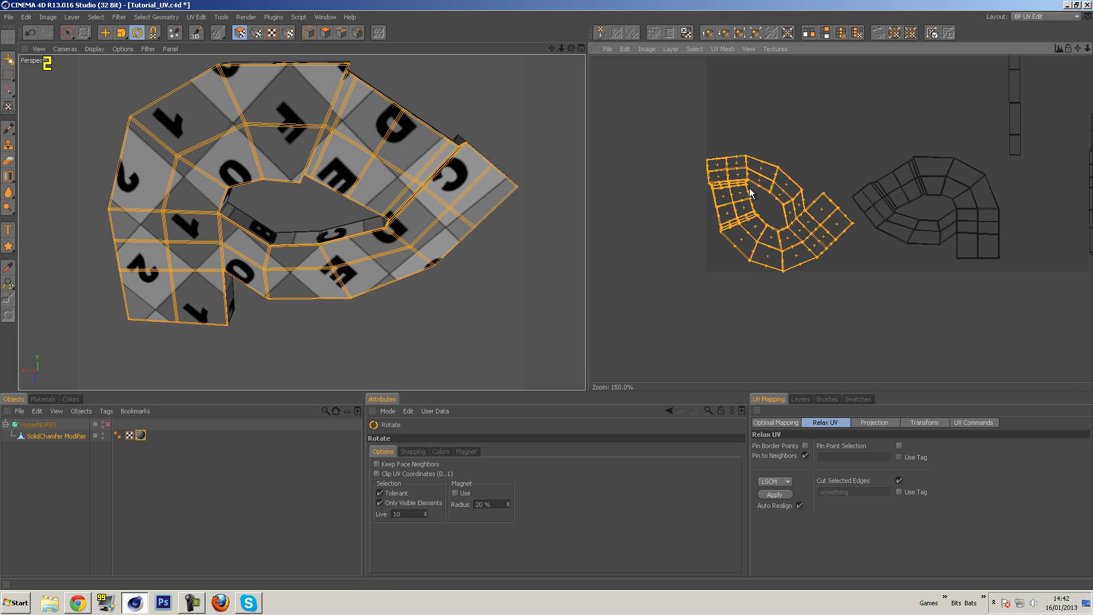
{"action": "left_click_drag", "start_coordinate": [854, 229], "coordinate": [589, 295]}
{"action": "scroll", "coordinate": [898, 217], "scroll_direction": "up", "scroll_amount": 5}
{"action": "scroll", "coordinate": [904, 244], "scroll_direction": "up", "scroll_amount": 5}
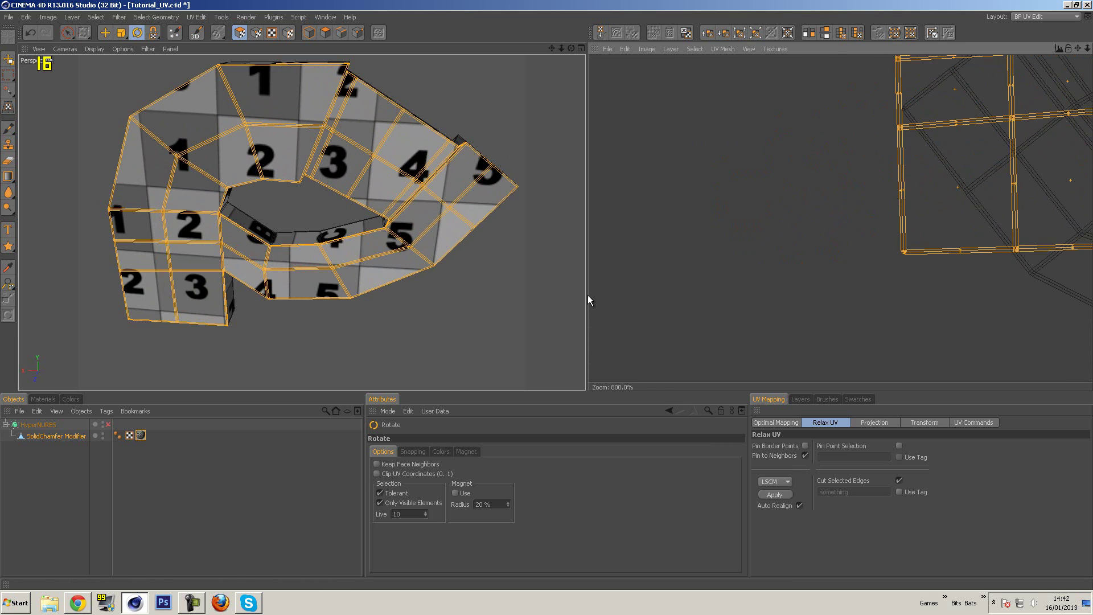
{"action": "scroll", "coordinate": [715, 242], "scroll_direction": "up", "scroll_amount": 5}
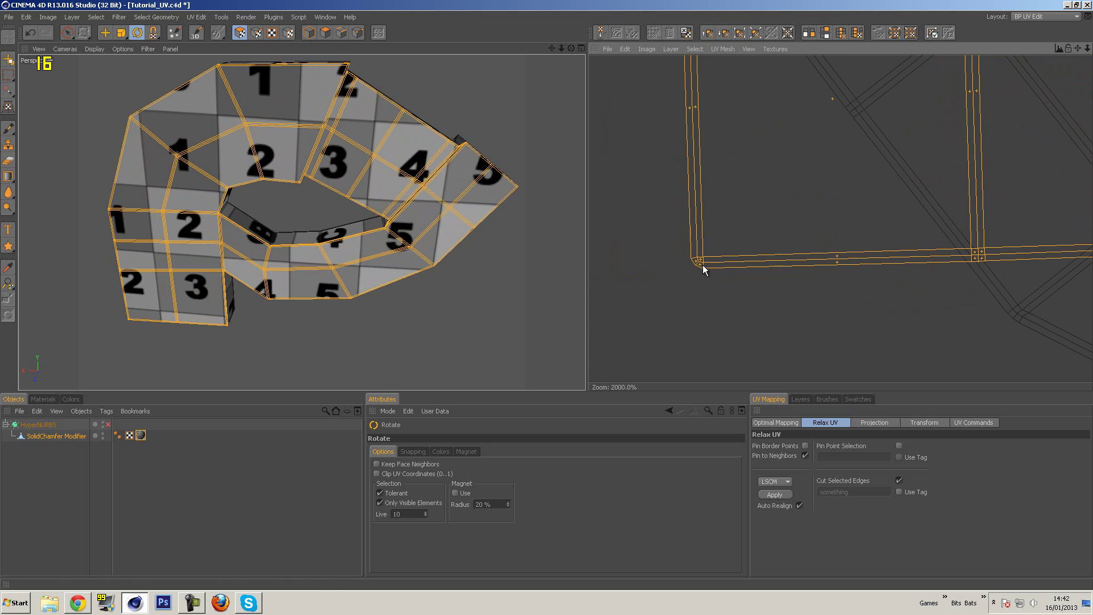
{"action": "left_click_drag", "start_coordinate": [589, 294], "coordinate": [589, 295]}
{"action": "middle_click_drag", "start_coordinate": [881, 271], "coordinate": [706, 242], "text": "alt"}
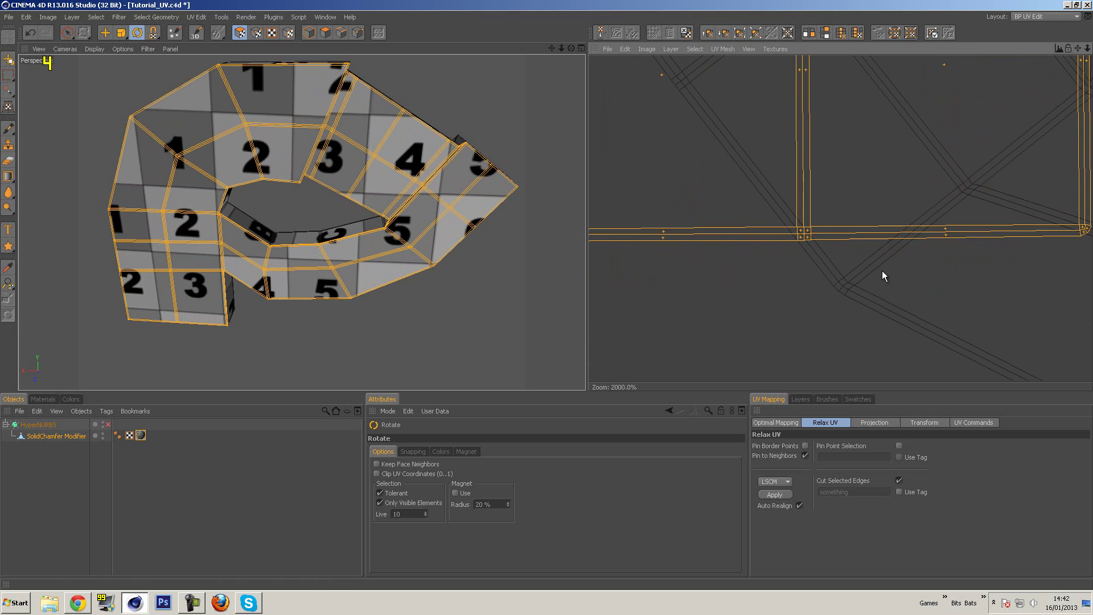
Step: Move the left UV island further left, apart from the right island
{"action": "scroll", "coordinate": [882, 271], "scroll_direction": "down", "scroll_amount": 5}
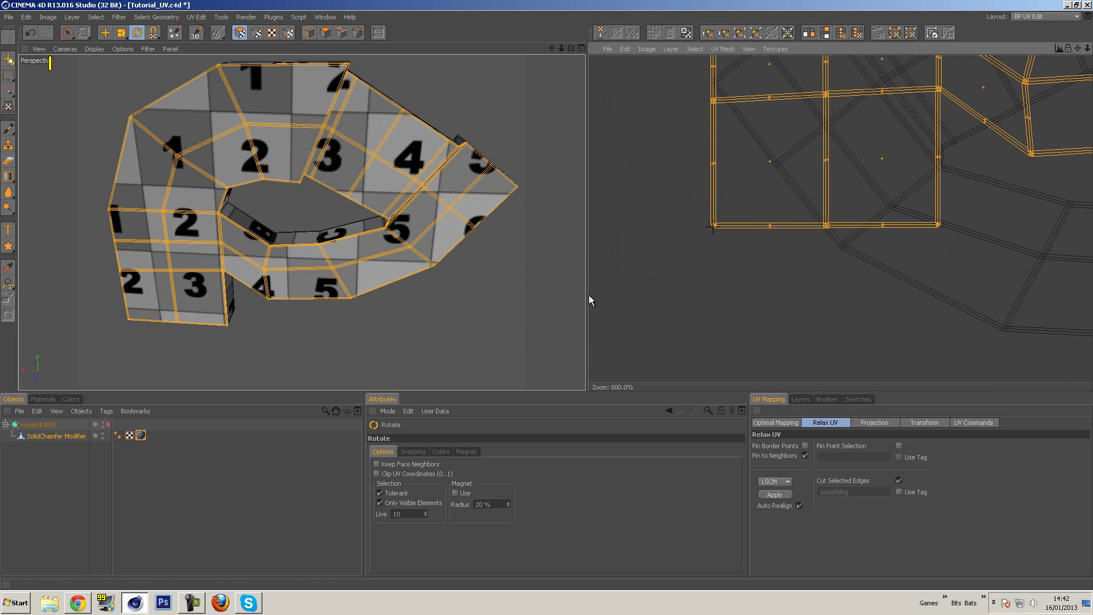
{"action": "scroll", "coordinate": [754, 222], "scroll_direction": "down", "scroll_amount": 5}
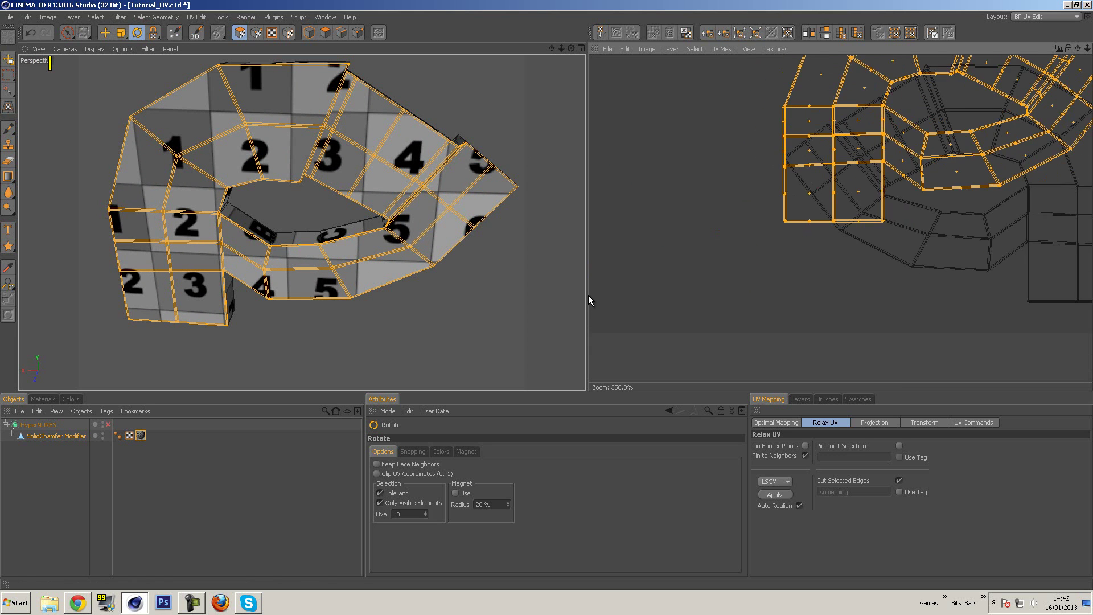
{"action": "scroll", "coordinate": [845, 164], "scroll_direction": "down", "scroll_amount": 2}
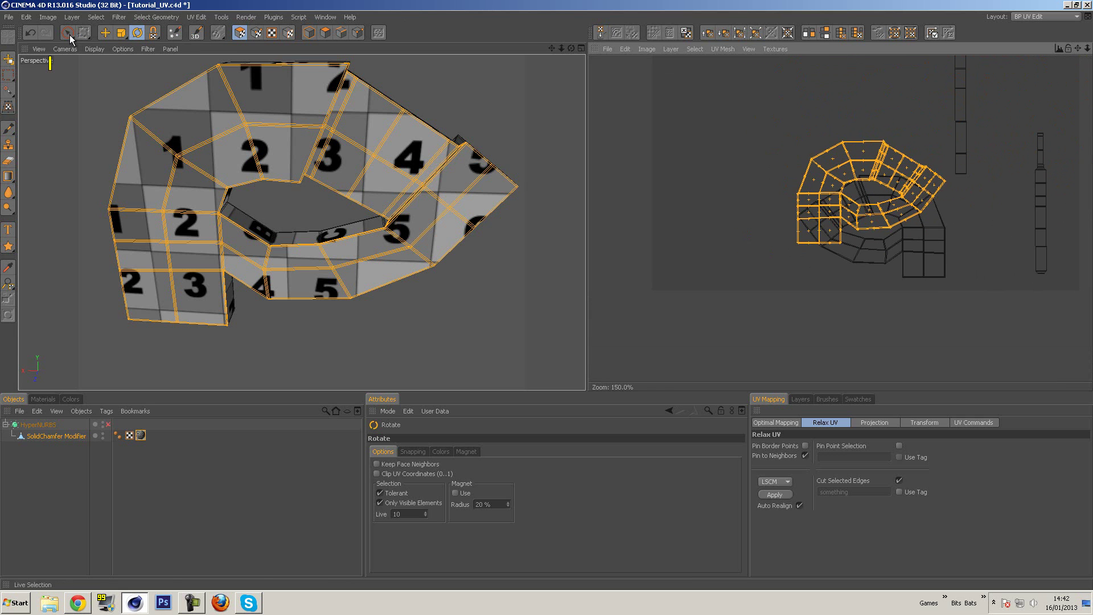
{"action": "left_click", "coordinate": [110, 32]}
{"action": "left_click_drag", "start_coordinate": [793, 152], "coordinate": [588, 296]}
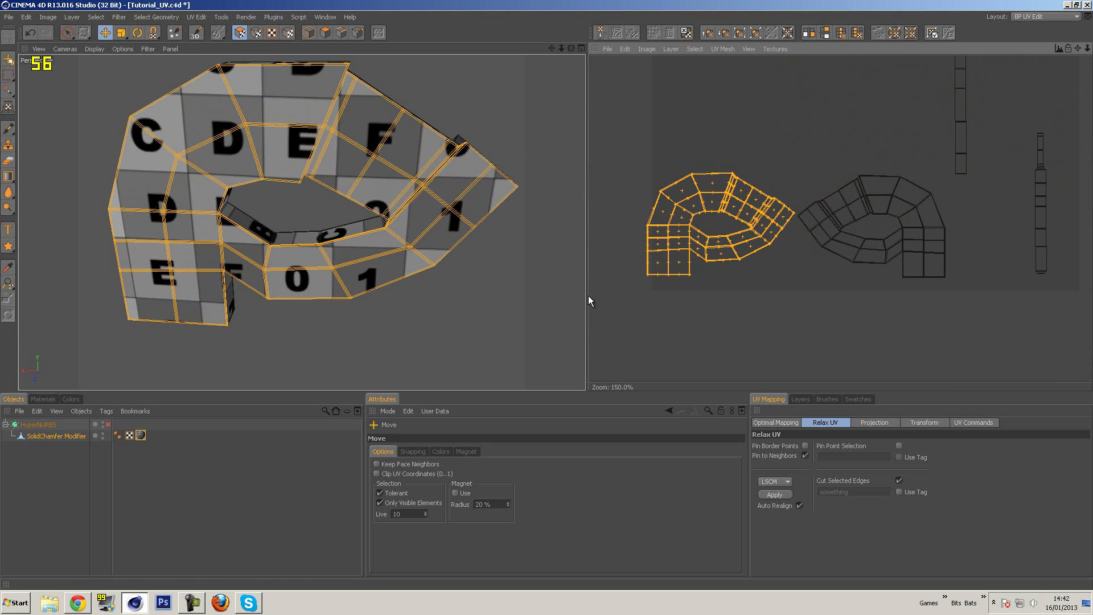
{"action": "middle_click_drag", "start_coordinate": [1056, 162], "coordinate": [1046, 174], "text": "alt"}
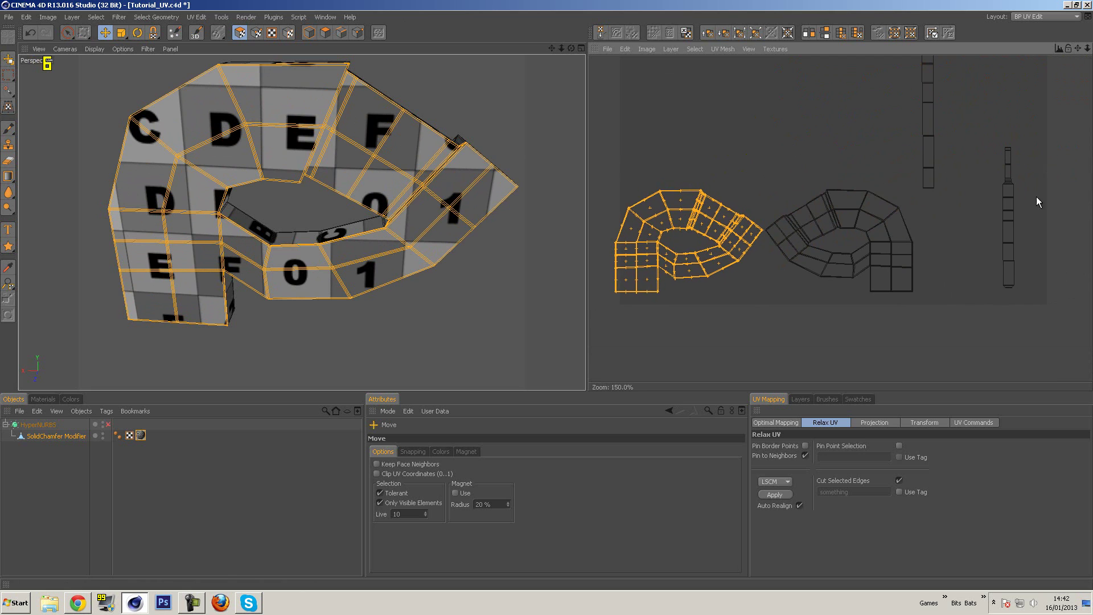
Step: Select the first narrow vertical UV strip and shift it slightly
{"action": "left_click", "coordinate": [65, 35]}
{"action": "left_click", "coordinate": [992, 223]}
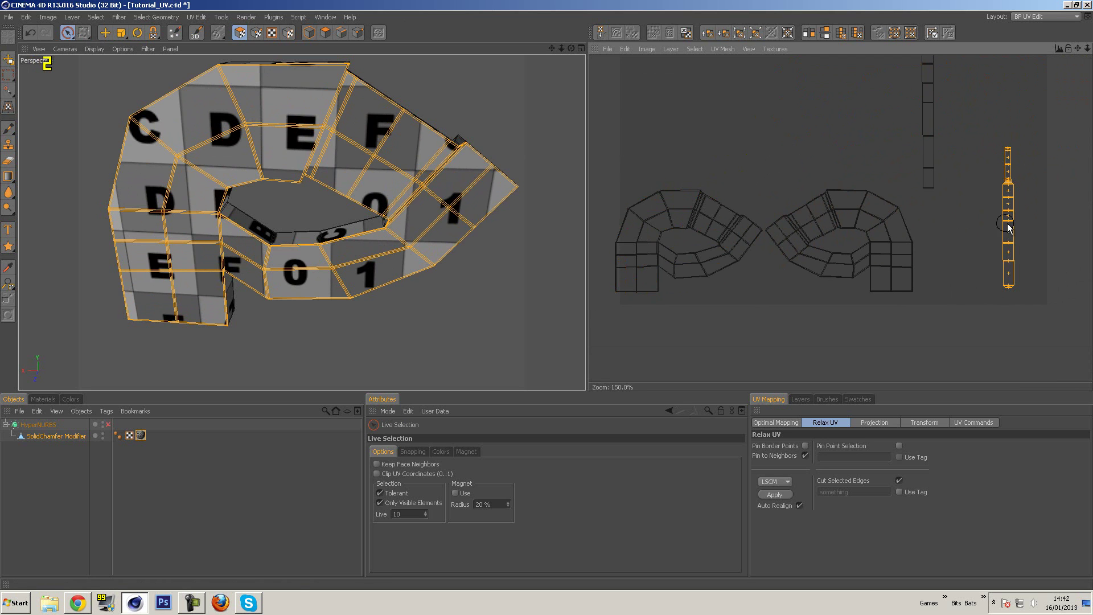
{"action": "double_click", "coordinate": [1010, 226]}
{"action": "left_click", "coordinate": [106, 34]}
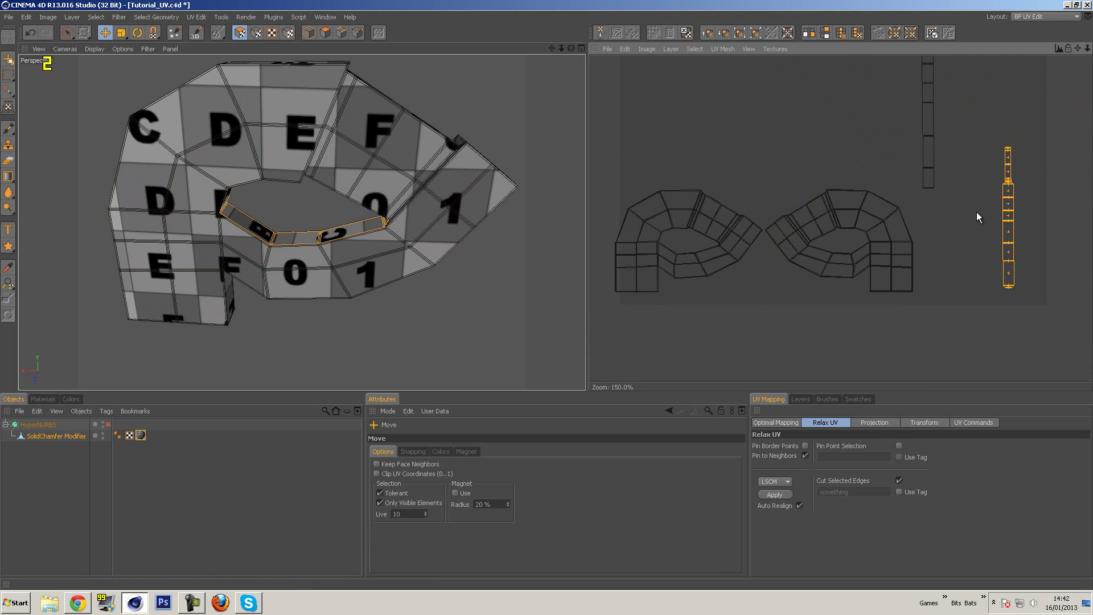
{"action": "left_click_drag", "start_coordinate": [1017, 237], "coordinate": [1053, 207]}
{"action": "left_click", "coordinate": [1041, 185]}
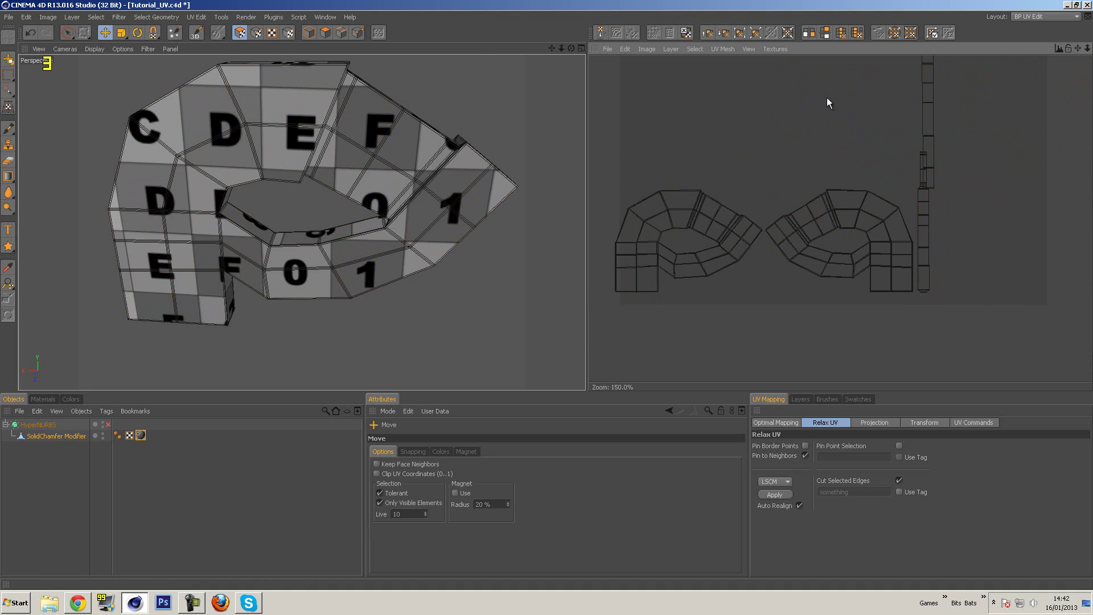
Step: Move the upper-right vertical strip down beside the first one and recentre the layout
{"action": "left_click", "coordinate": [69, 36]}
{"action": "double_click", "coordinate": [928, 114]}
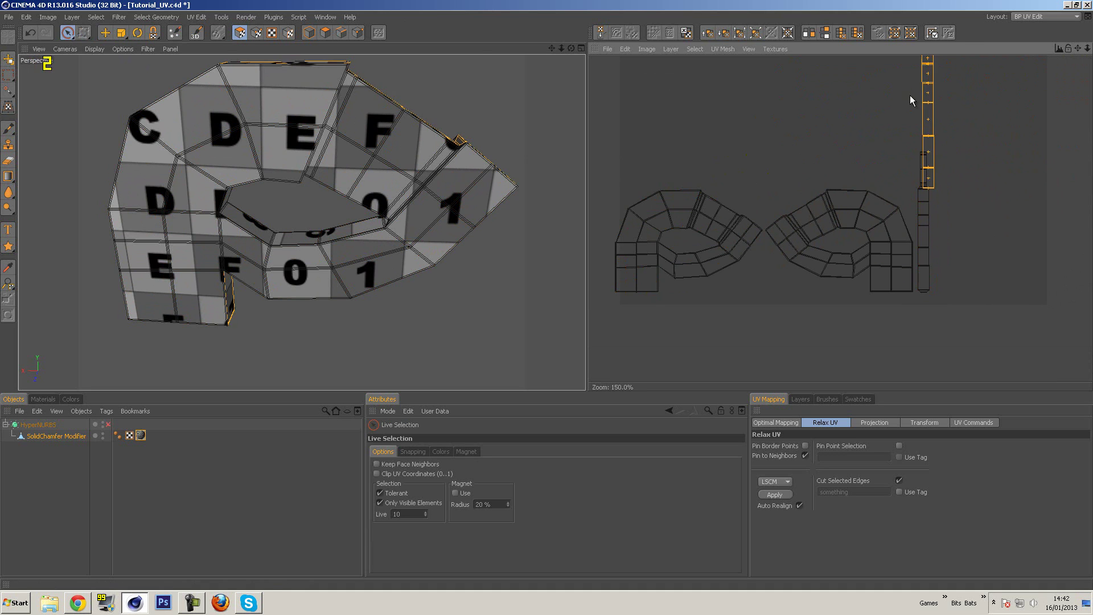
{"action": "left_click", "coordinate": [104, 31]}
{"action": "left_click_drag", "start_coordinate": [925, 121], "coordinate": [937, 224]}
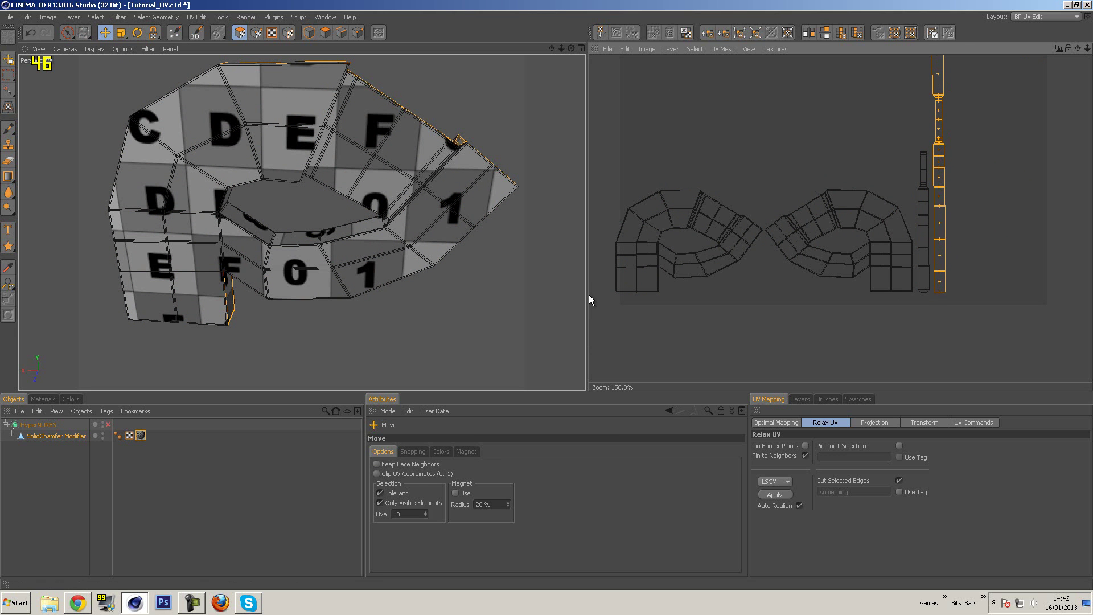
{"action": "left_click", "coordinate": [1017, 134]}
{"action": "scroll", "coordinate": [1017, 132], "scroll_direction": "down", "scroll_amount": 3}
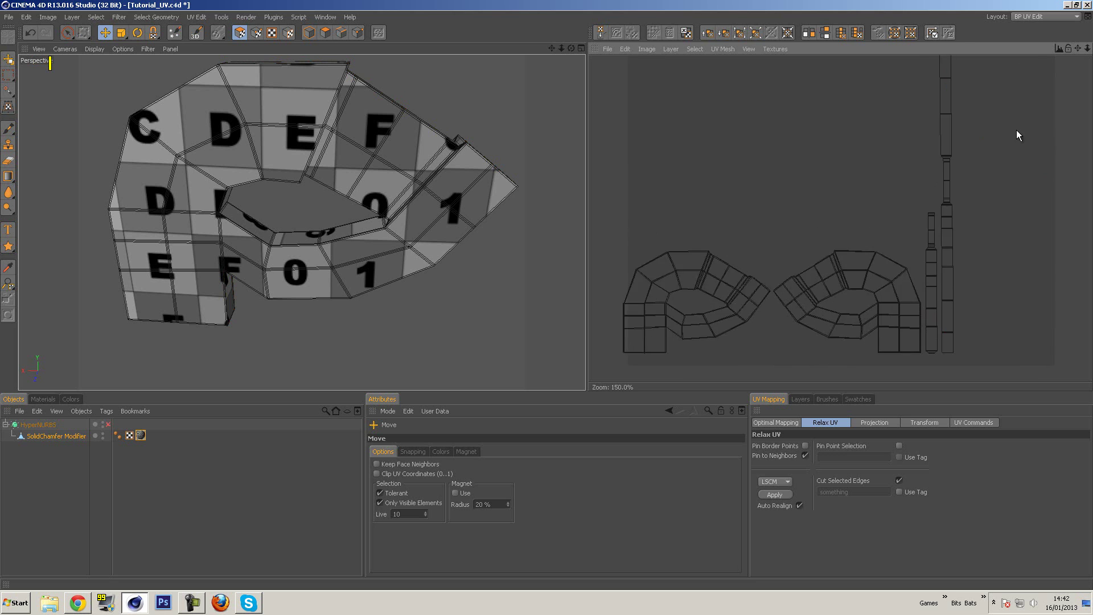
{"action": "middle_click_drag", "start_coordinate": [1009, 103], "coordinate": [999, 115], "text": "alt"}
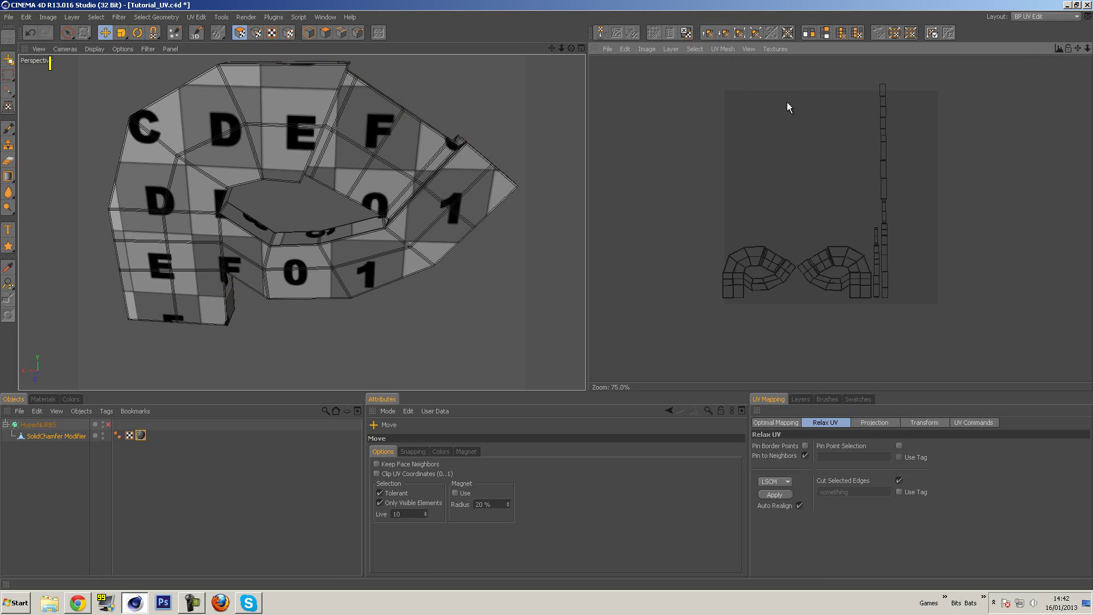
Step: Repack the UV islands with Realign, Equalize Island Size and 5% spacing, then begin a new texture
{"action": "left_click", "coordinate": [783, 421]}
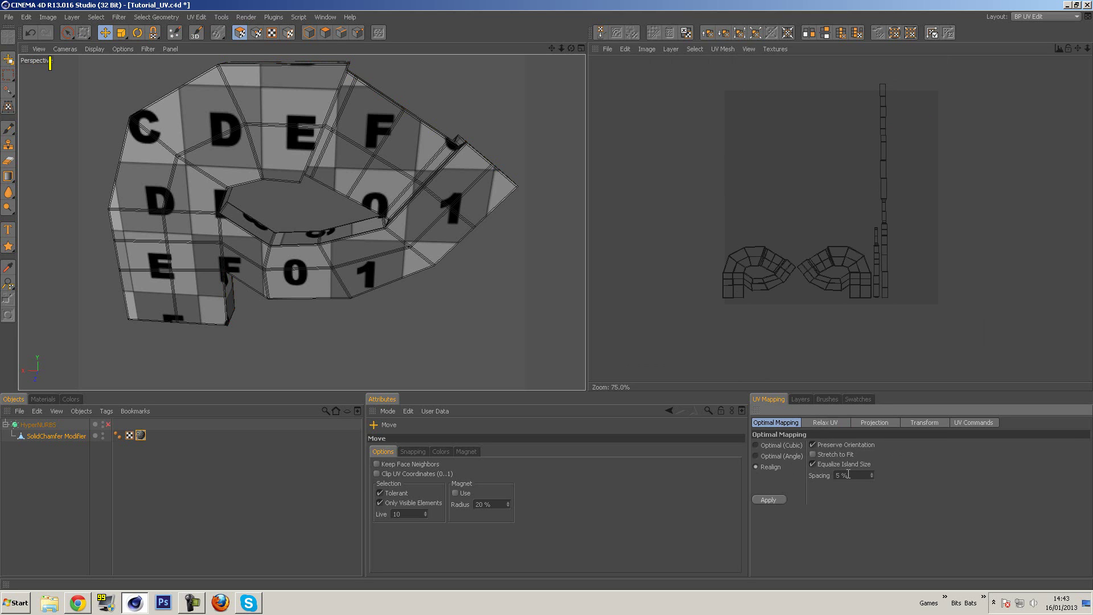
{"action": "left_click", "coordinate": [772, 502]}
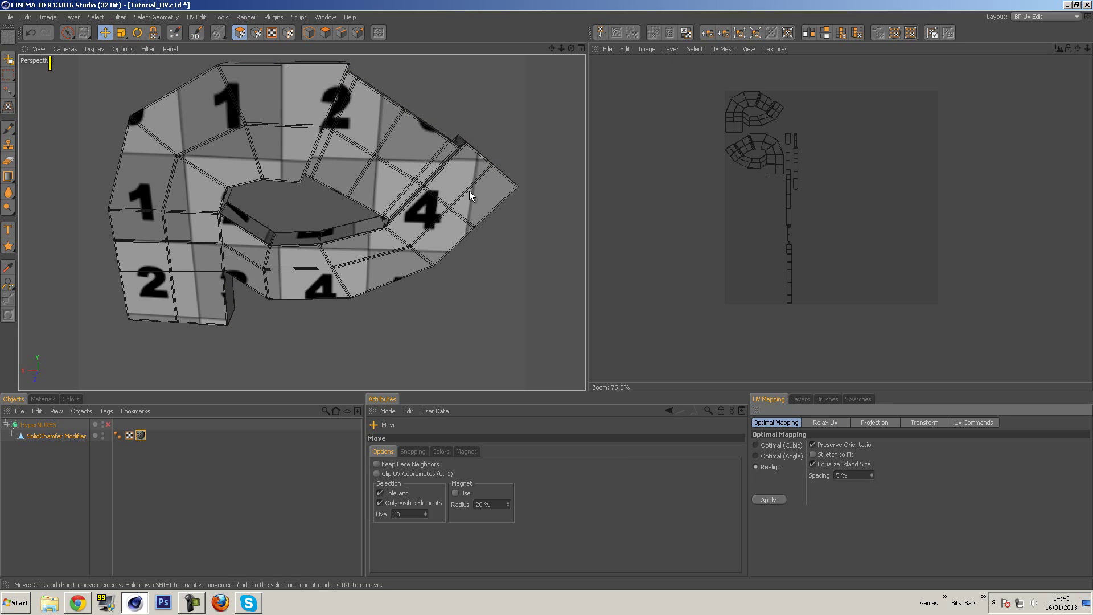
{"action": "left_click_drag", "start_coordinate": [492, 161], "coordinate": [203, 166], "text": "alt"}
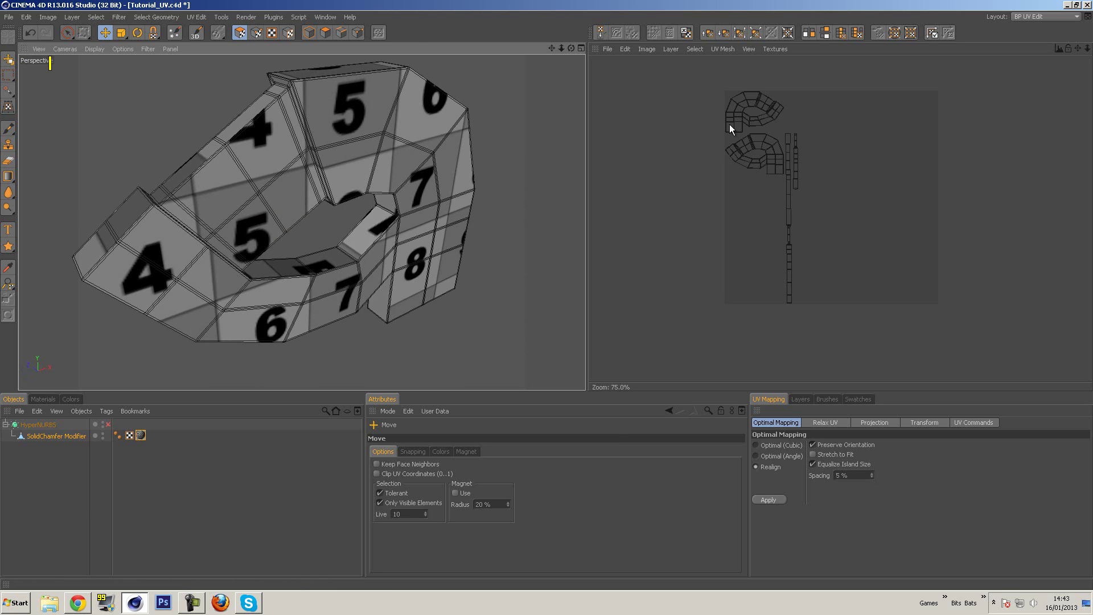
{"action": "middle_click_drag", "start_coordinate": [798, 148], "coordinate": [821, 173], "text": "alt"}
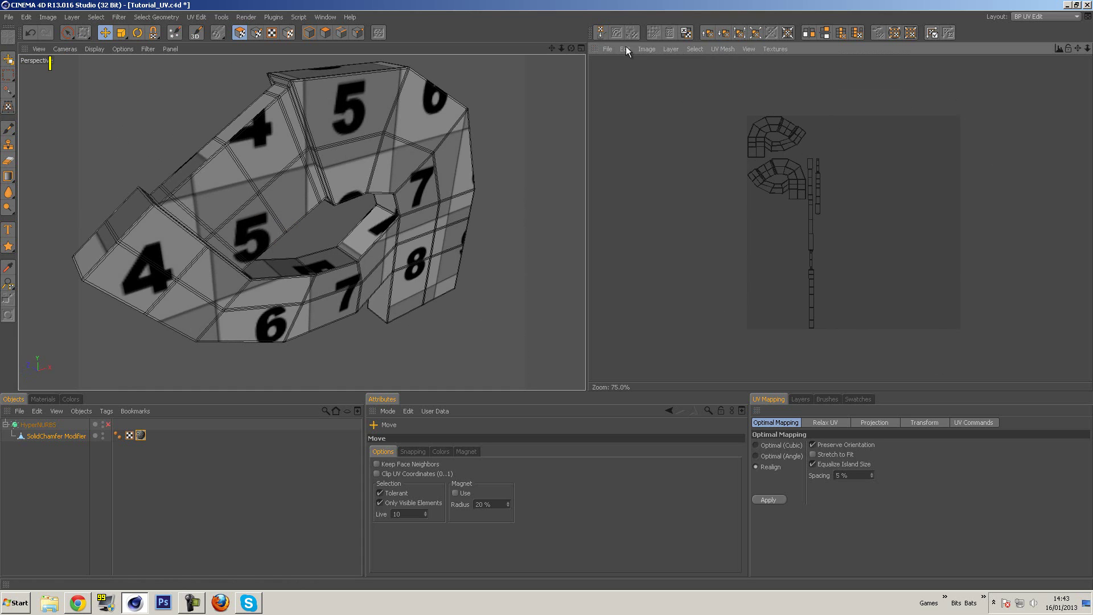
{"action": "left_click", "coordinate": [608, 49]}
{"action": "left_click", "coordinate": [622, 66]}
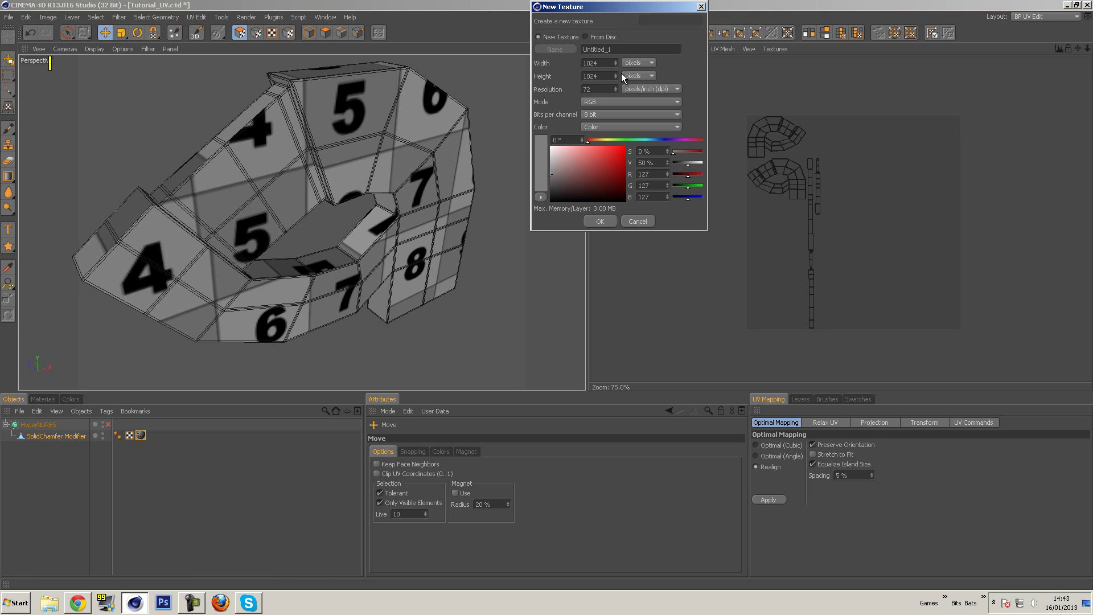
Step: Create the blank 1024 × 1024 texture and show its Layers list holding only Background
{"action": "left_click", "coordinate": [601, 221]}
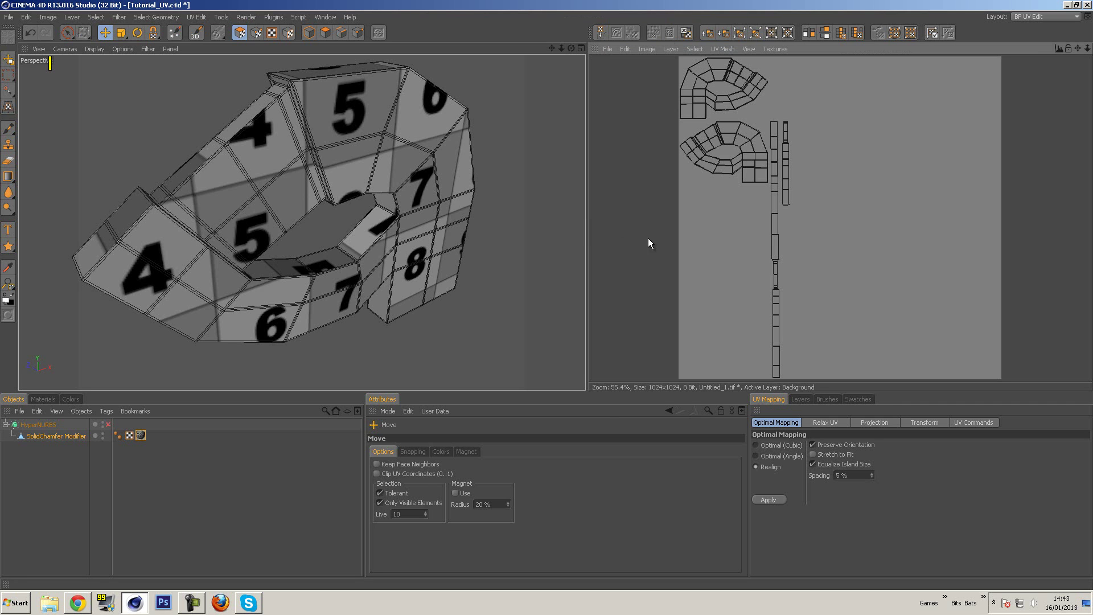
{"action": "scroll", "coordinate": [728, 191], "scroll_direction": "down", "scroll_amount": 1}
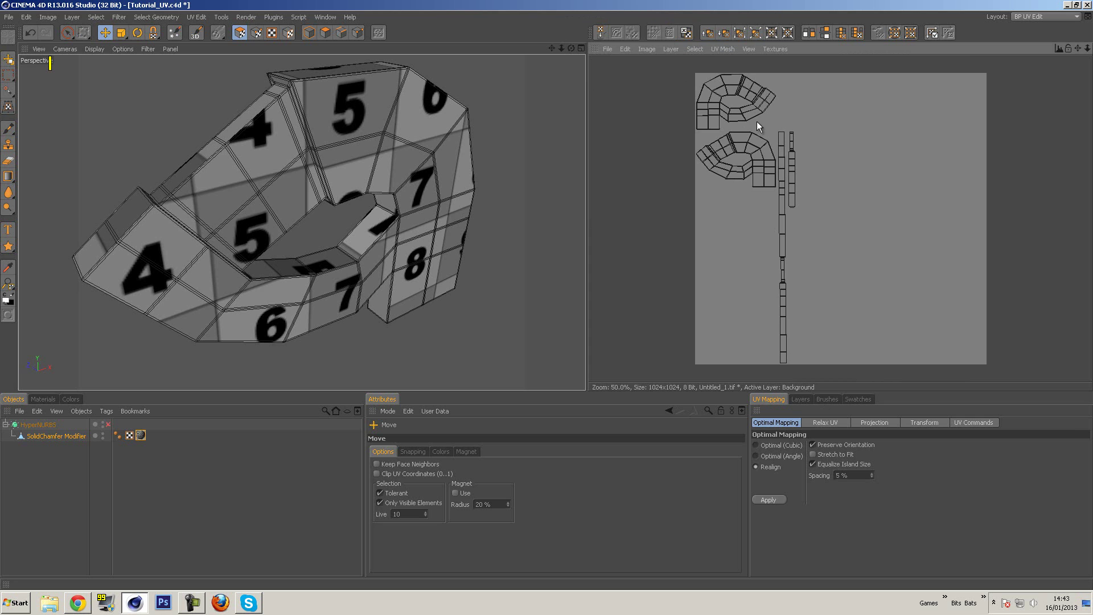
{"action": "scroll", "coordinate": [756, 122], "scroll_direction": "up", "scroll_amount": 10}
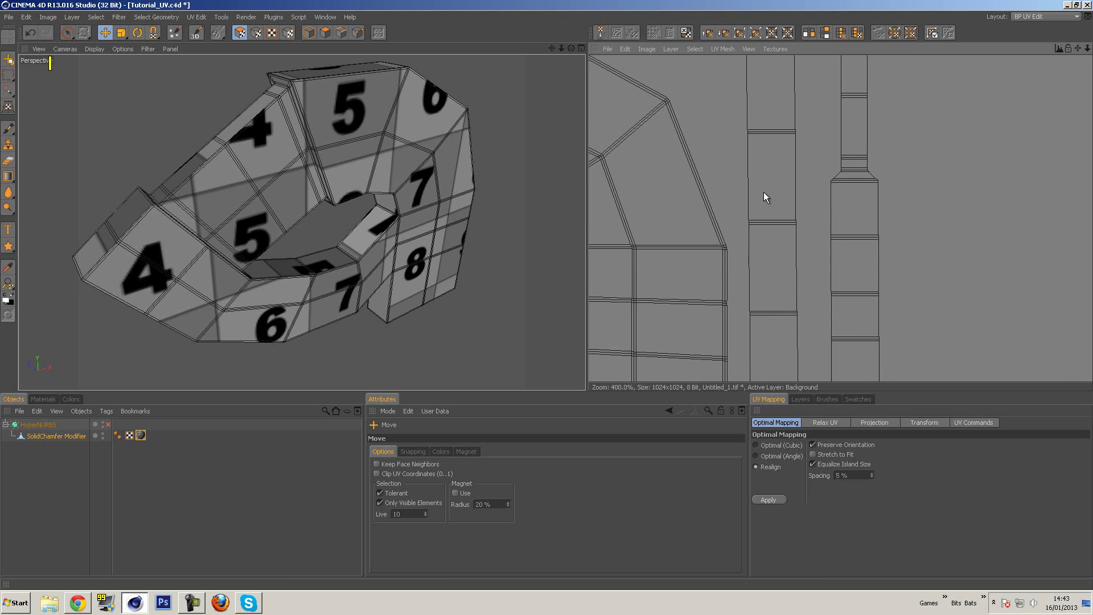
{"action": "scroll", "coordinate": [801, 212], "scroll_direction": "down", "scroll_amount": 7}
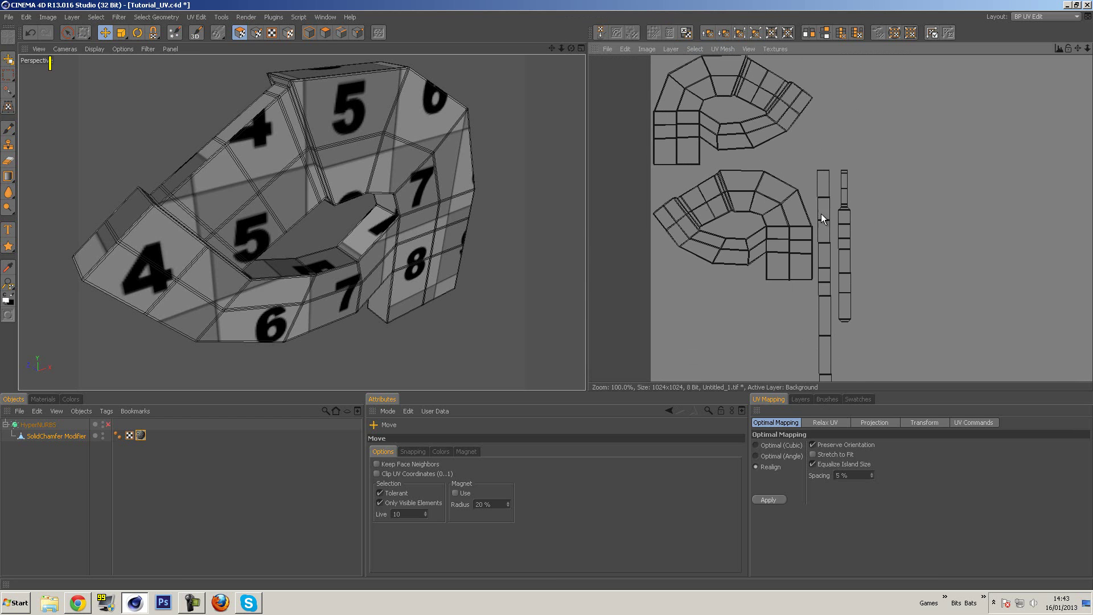
{"action": "middle_click_drag", "start_coordinate": [825, 250], "coordinate": [843, 233], "text": "alt"}
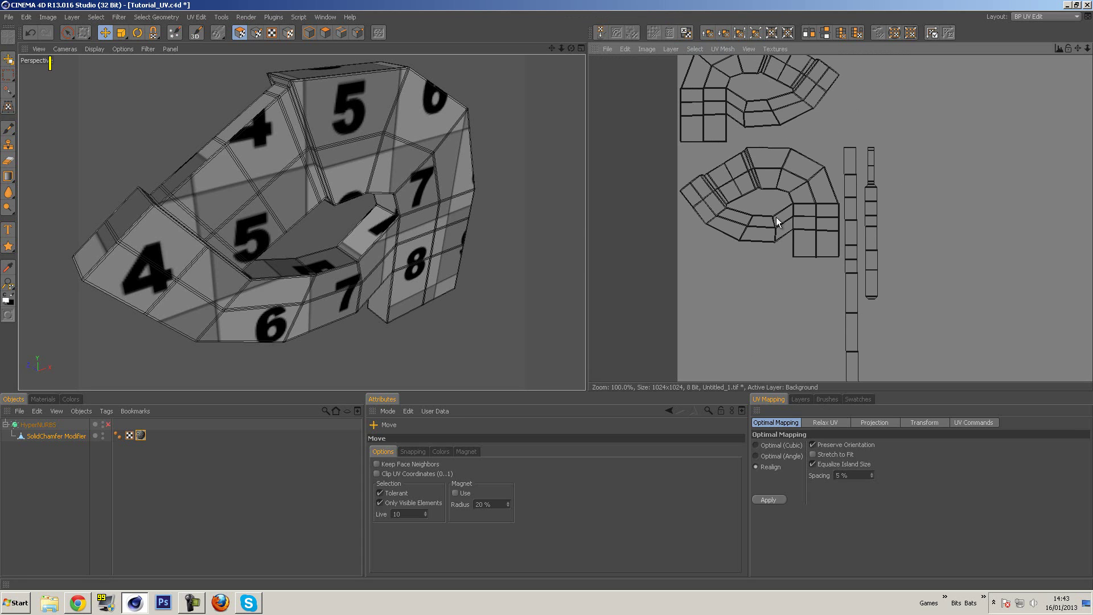
{"action": "left_click", "coordinate": [800, 400]}
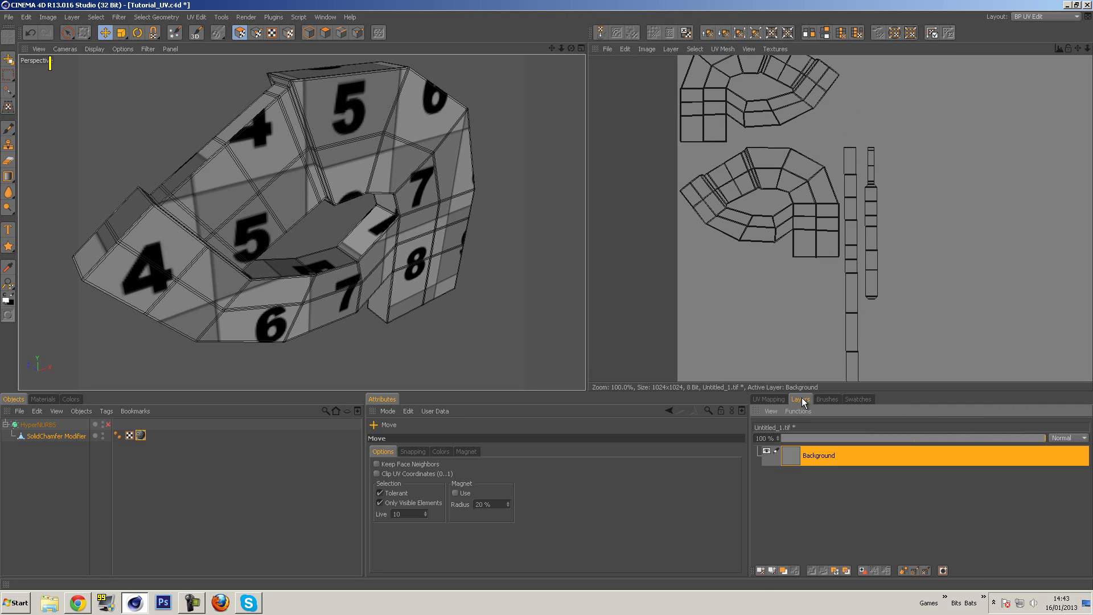
Step: Add a new empty layer above Background and set the Brush size to 1
{"action": "left_click", "coordinate": [759, 572]}
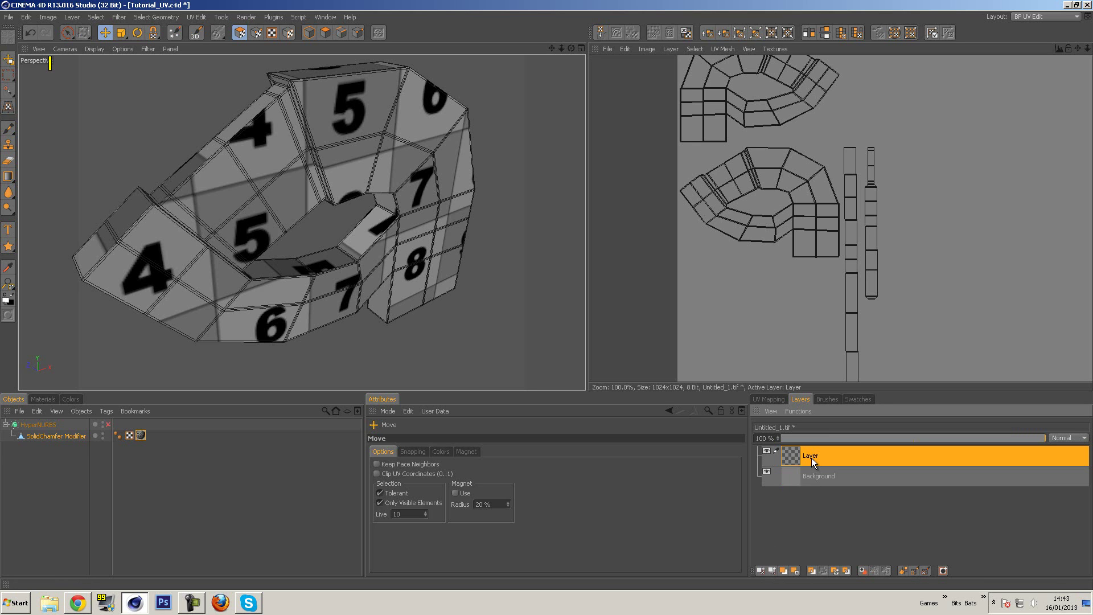
{"action": "left_click", "coordinate": [7, 130]}
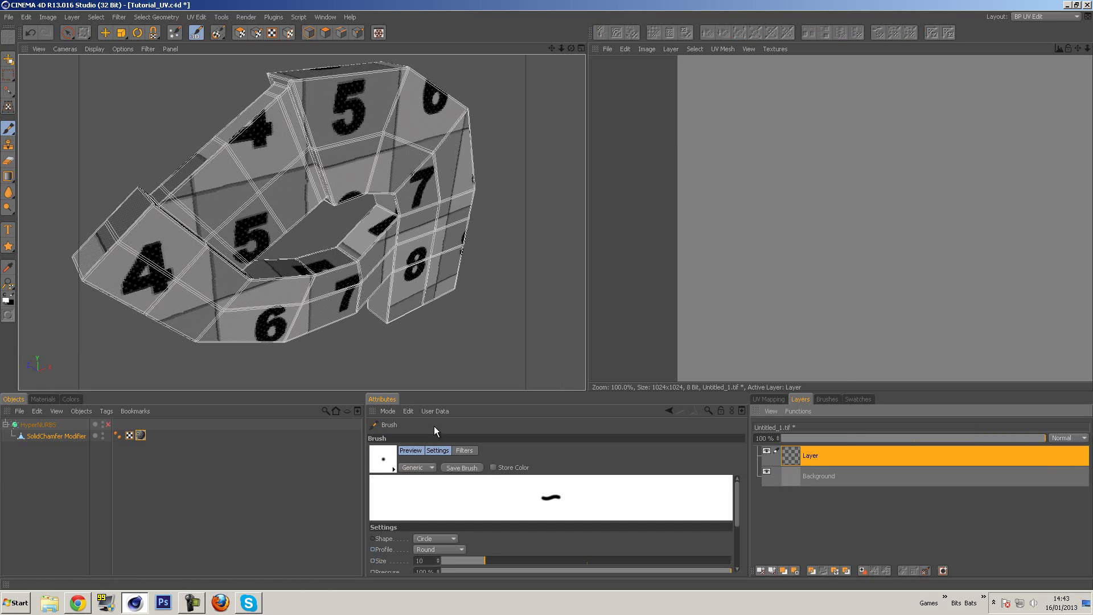
{"action": "left_click_drag", "start_coordinate": [514, 392], "coordinate": [514, 342]}
{"action": "double_click", "coordinate": [428, 516]}
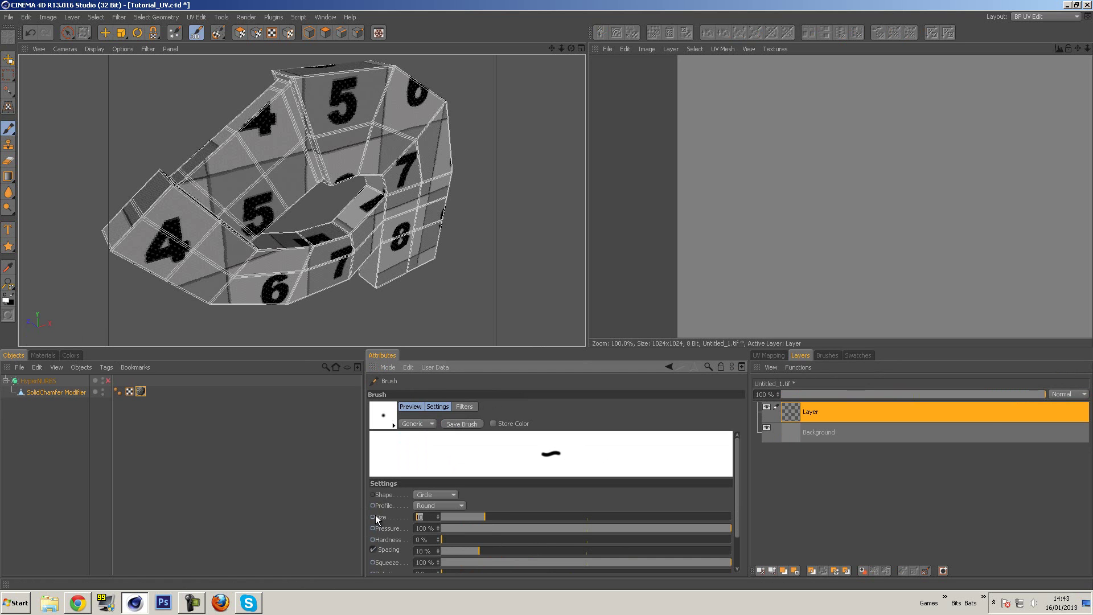
{"action": "key", "text": "Return"}
Step: Turn on Show UV Mesh and switch to UV Polygon Edit mode
{"action": "left_click", "coordinate": [723, 49]}
{"action": "left_click", "coordinate": [734, 63]}
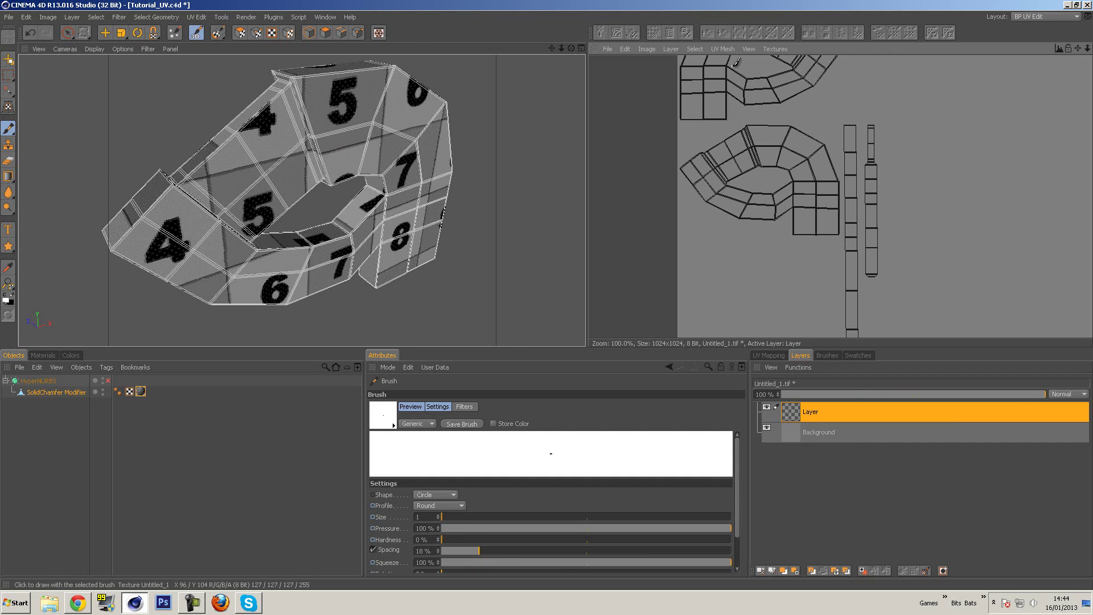
{"action": "left_click", "coordinate": [649, 50]}
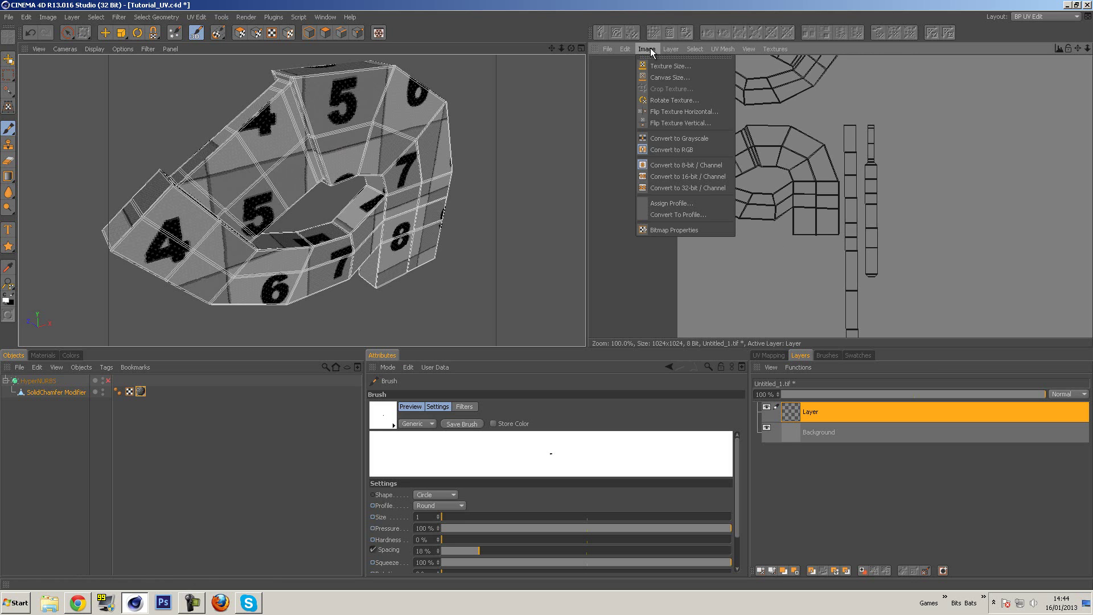
{"action": "mouse_move", "coordinate": [694, 49]}
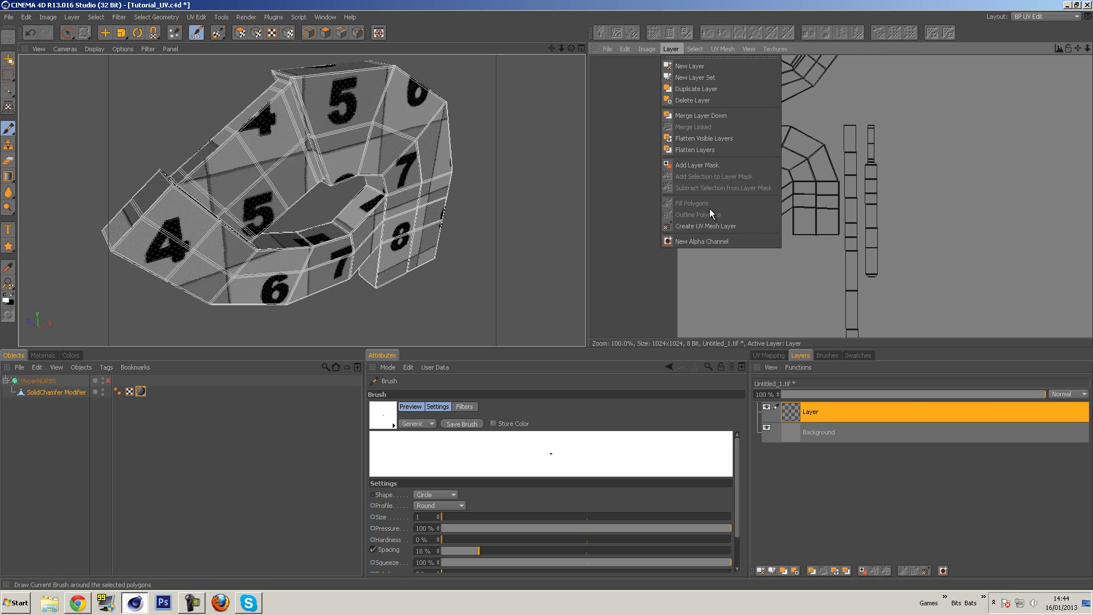
{"action": "left_click", "coordinate": [533, 2]}
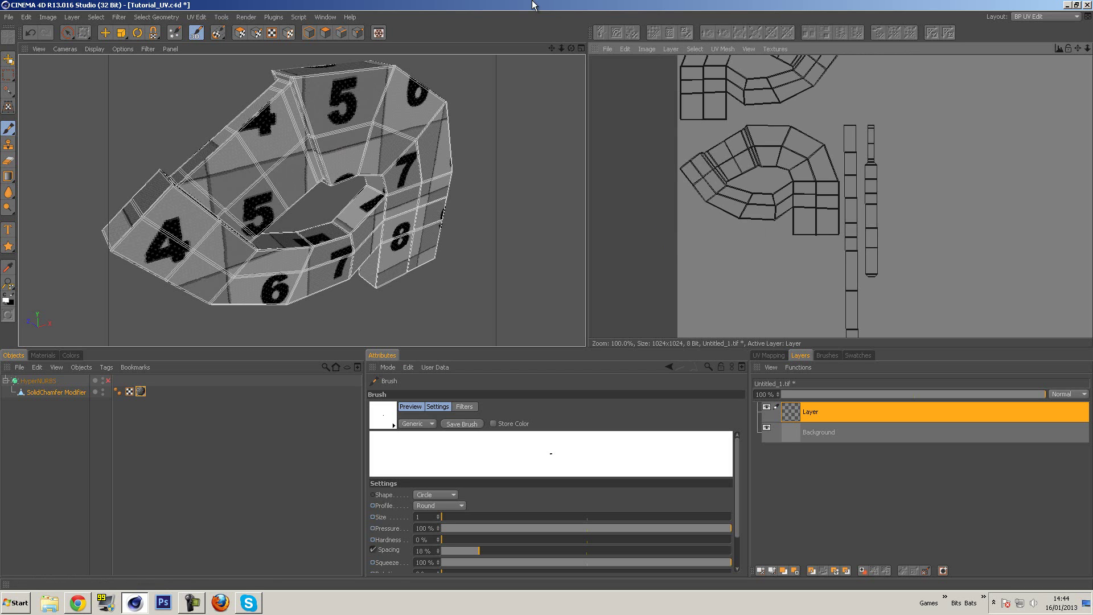
{"action": "left_click", "coordinate": [238, 33]}
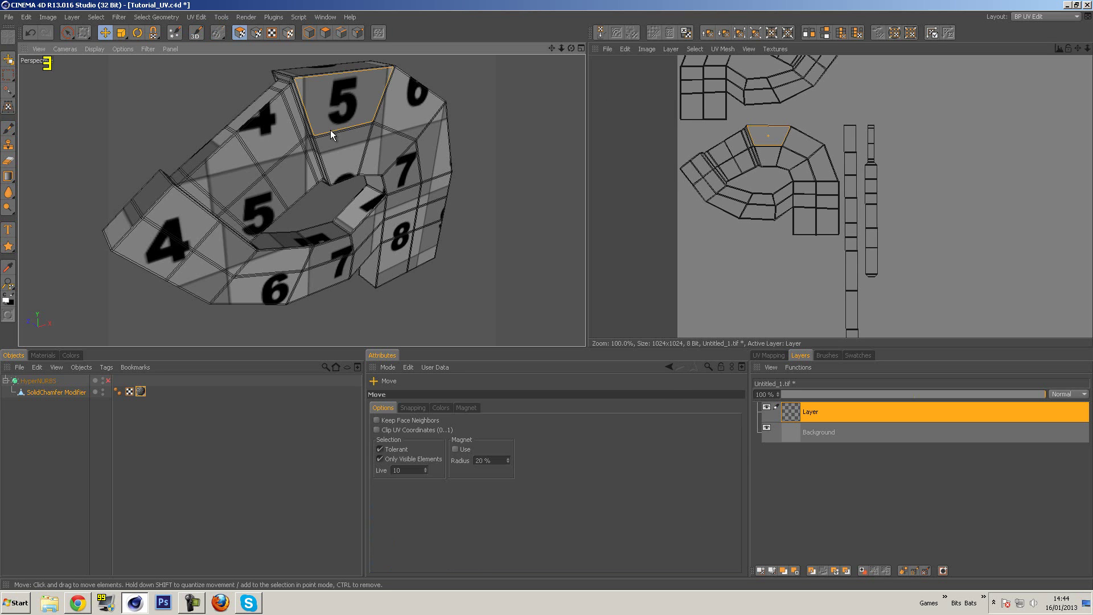
Step: Select all UV polygons and draw their outlines onto the layer with Outline Polygons
{"action": "key", "text": "ctrl+a"}
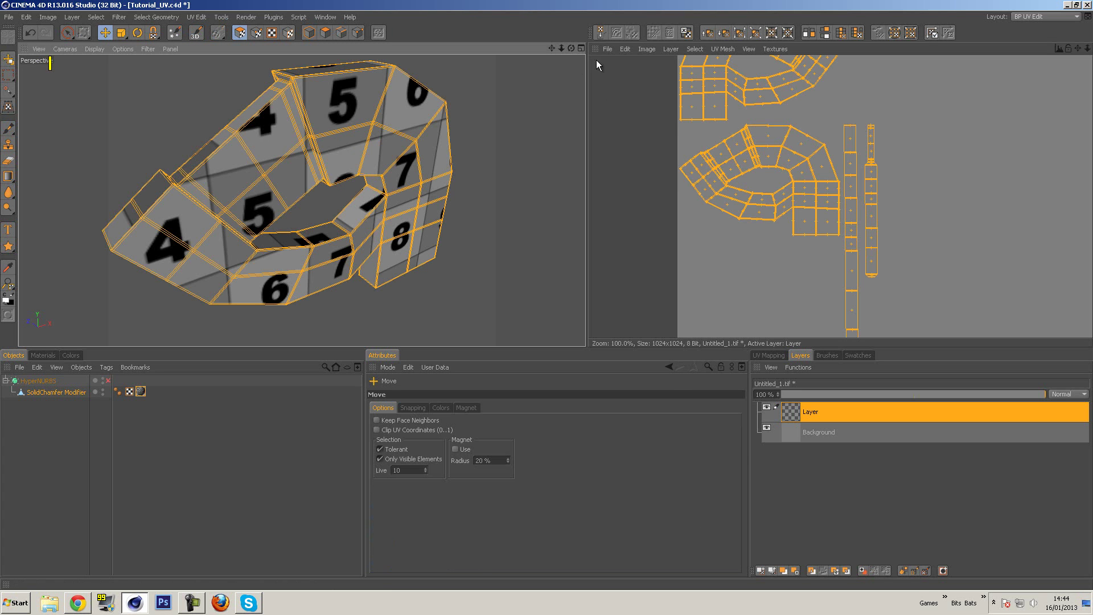
{"action": "left_click", "coordinate": [672, 49]}
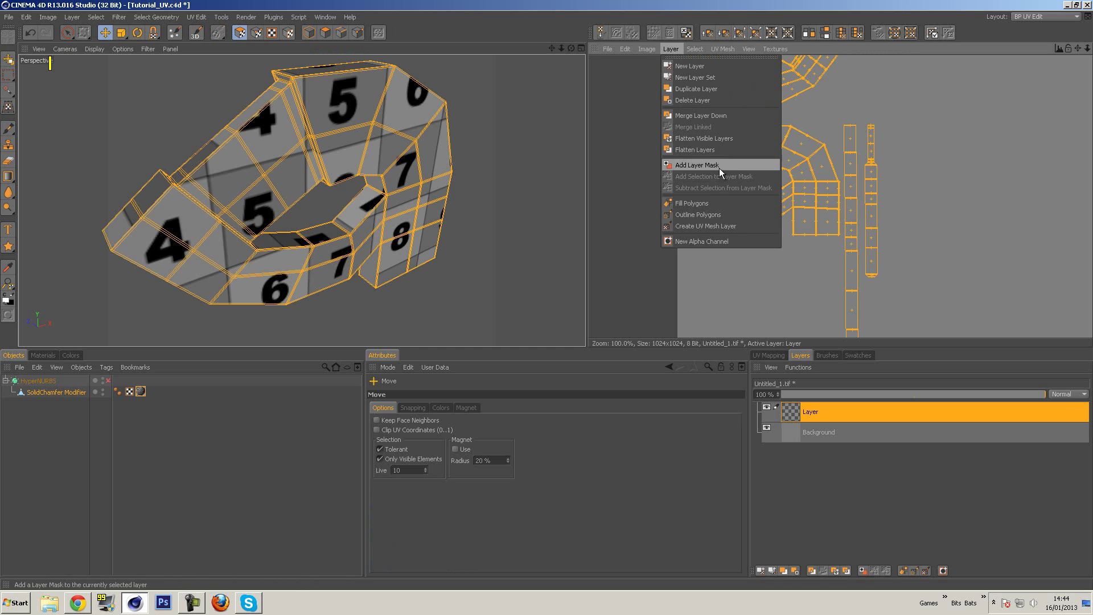
{"action": "left_click", "coordinate": [727, 215]}
{"action": "left_click", "coordinate": [772, 279]}
{"action": "scroll", "coordinate": [801, 232], "scroll_direction": "up", "scroll_amount": 5}
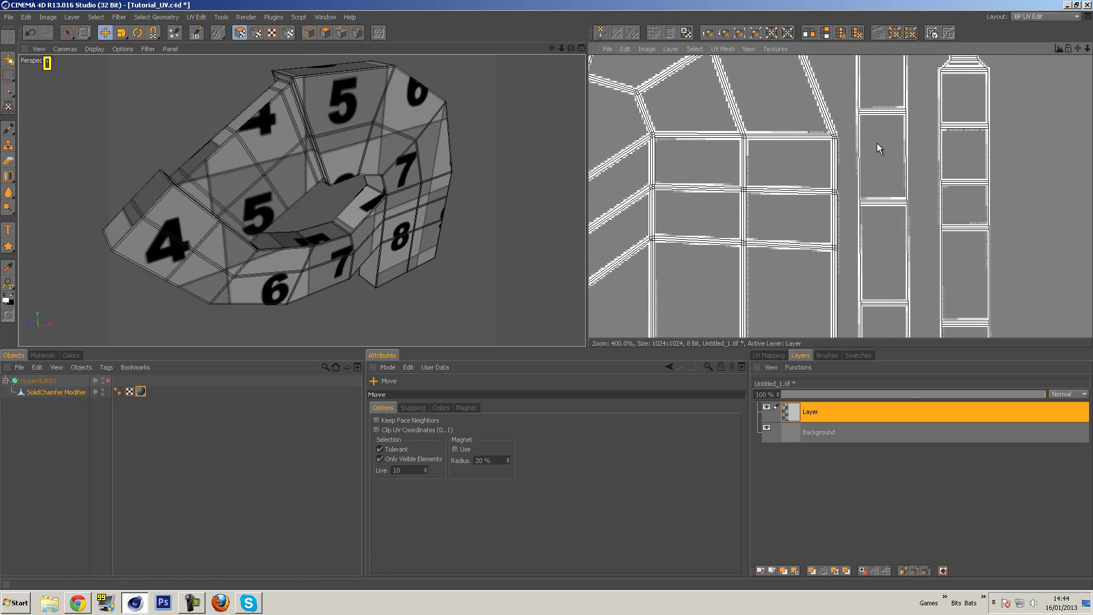
{"action": "middle_click_drag", "start_coordinate": [815, 141], "coordinate": [1003, 295], "text": "alt"}
{"action": "middle_click_drag", "start_coordinate": [810, 199], "coordinate": [884, 187], "text": "alt"}
Step: Zoom in and pan across the texture to inspect the outlined UV mesh
{"action": "scroll", "coordinate": [832, 222], "scroll_direction": "down", "scroll_amount": 2}
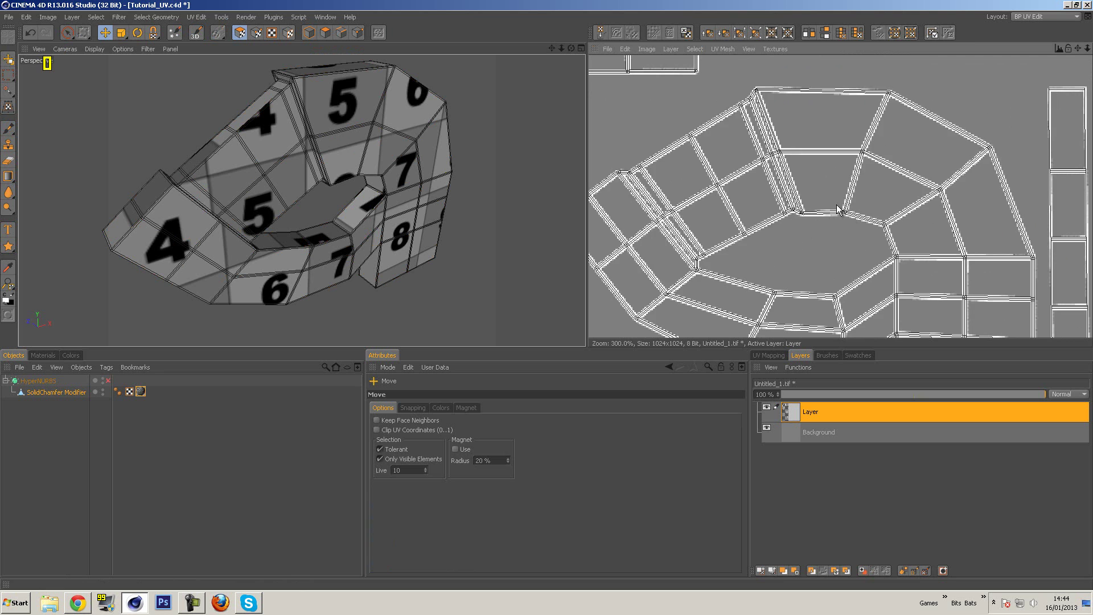
{"action": "scroll", "coordinate": [846, 208], "scroll_direction": "down", "scroll_amount": 2}
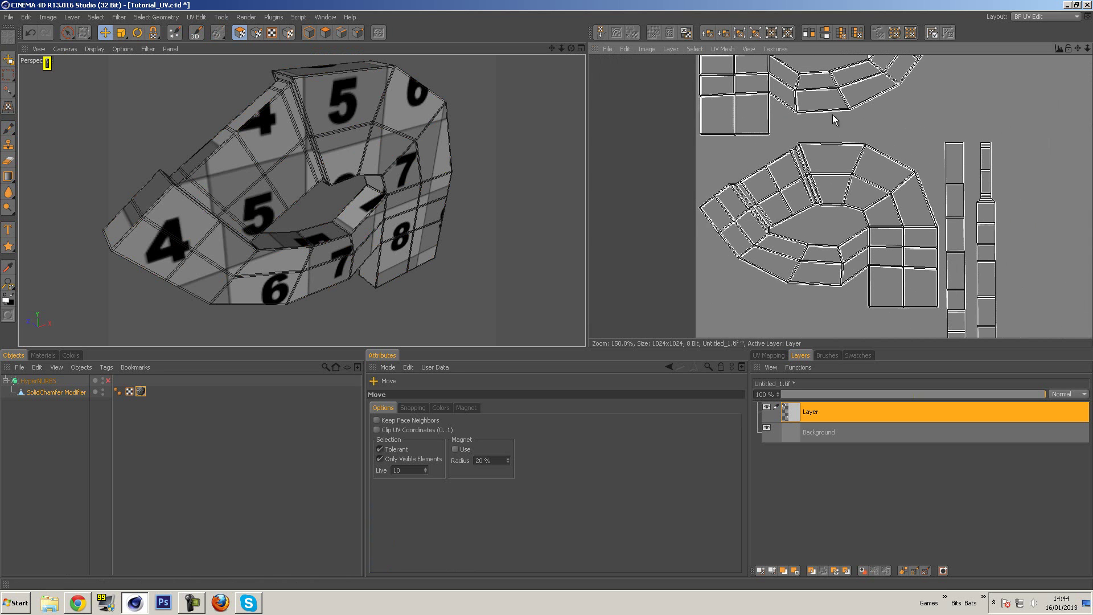
{"action": "scroll", "coordinate": [855, 259], "scroll_direction": "up", "scroll_amount": 5}
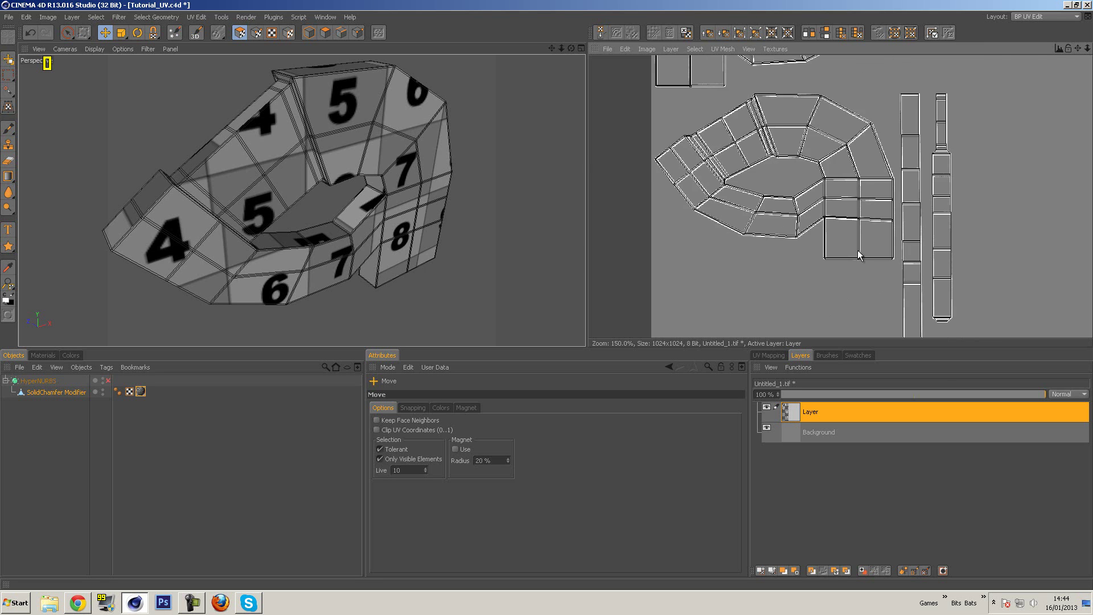
{"action": "scroll", "coordinate": [854, 261], "scroll_direction": "up", "scroll_amount": 5}
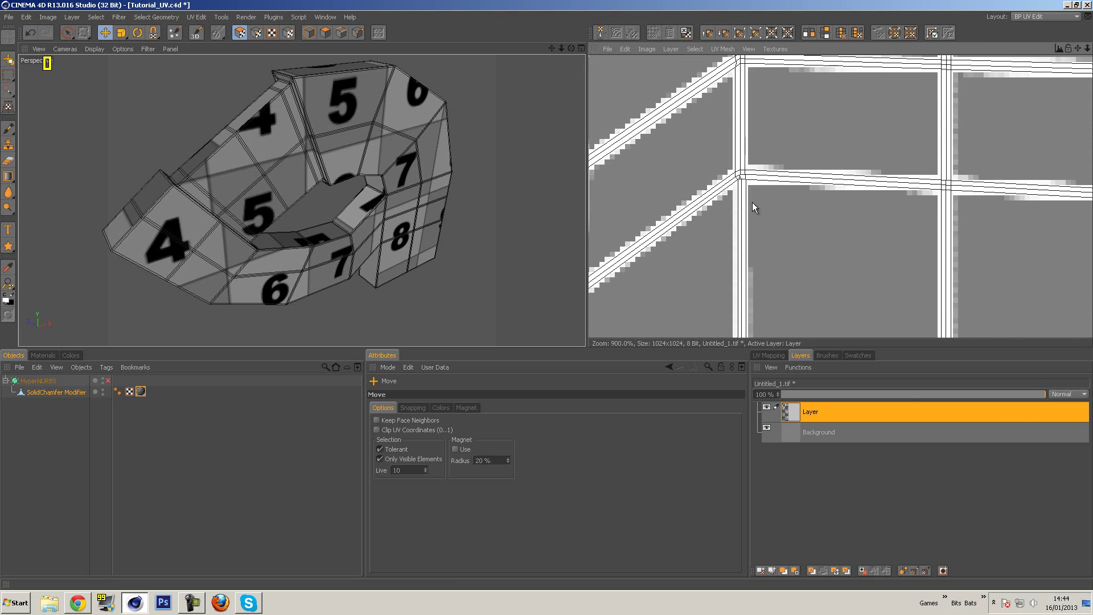
{"action": "scroll", "coordinate": [745, 201], "scroll_direction": "up", "scroll_amount": 3}
{"action": "scroll", "coordinate": [789, 151], "scroll_direction": "down", "scroll_amount": 8}
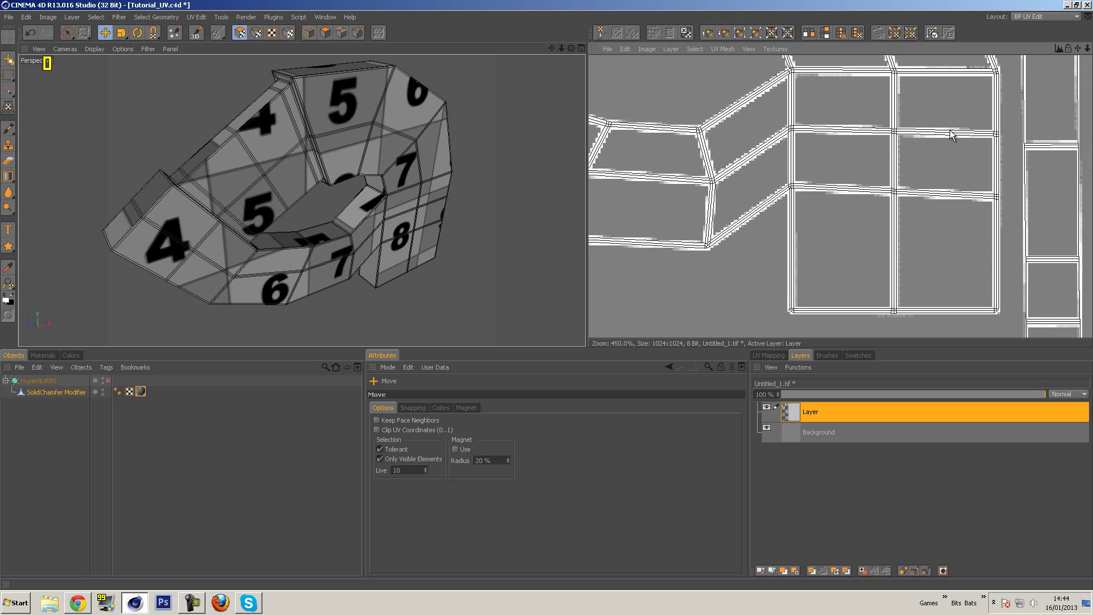
{"action": "middle_click_drag", "start_coordinate": [948, 128], "coordinate": [989, 122], "text": "alt"}
{"action": "scroll", "coordinate": [989, 123], "scroll_direction": "down", "scroll_amount": 3}
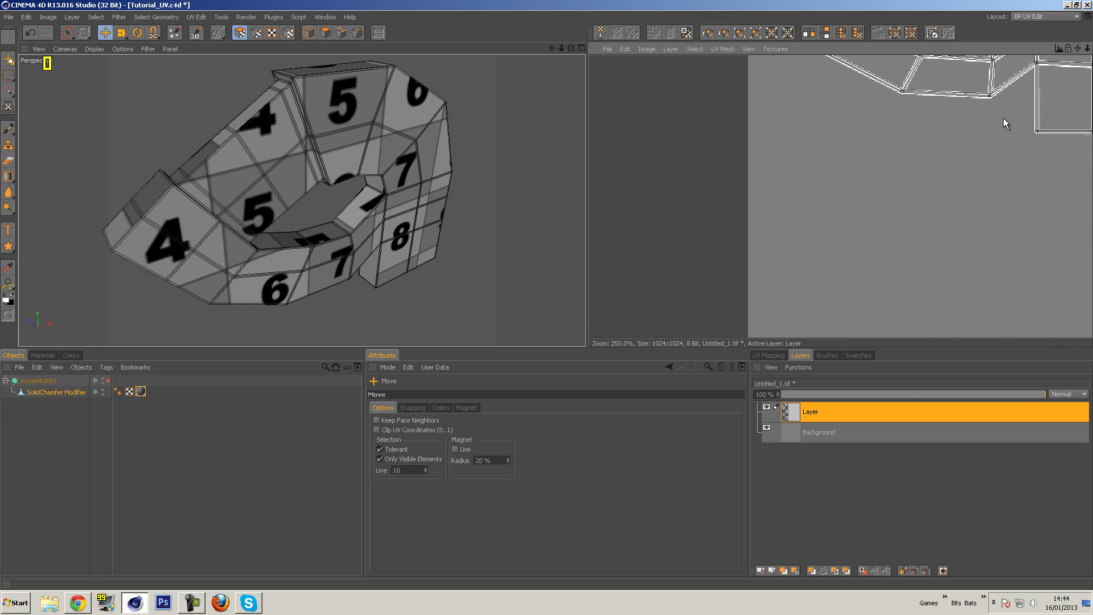
{"action": "middle_click_drag", "start_coordinate": [1081, 107], "coordinate": [589, 297], "text": "alt"}
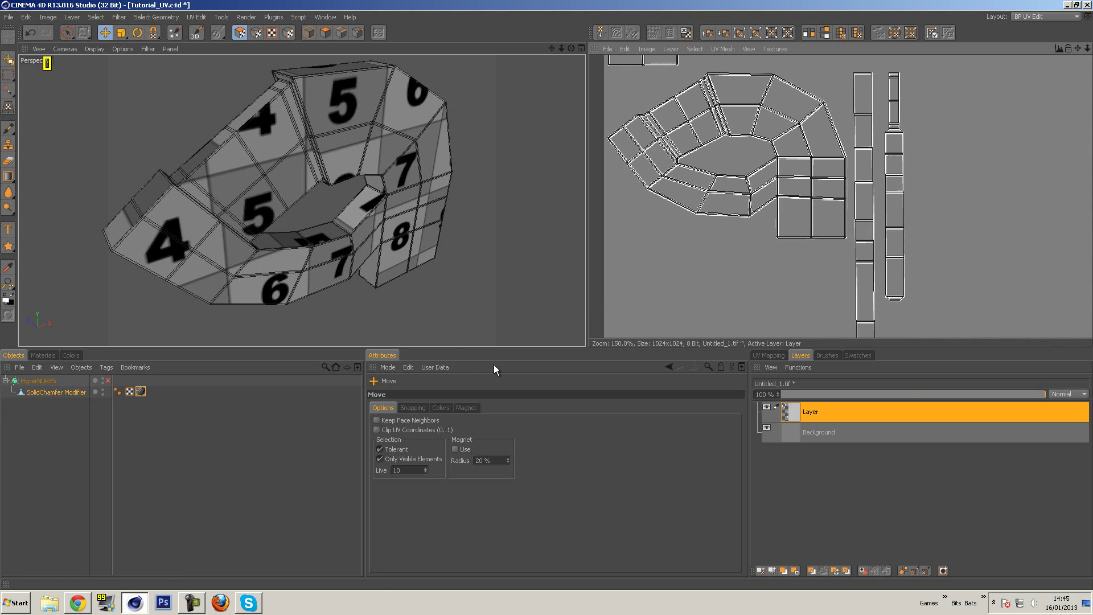
Step: Try setting the Brush size to 0.5
{"action": "left_click", "coordinate": [8, 130]}
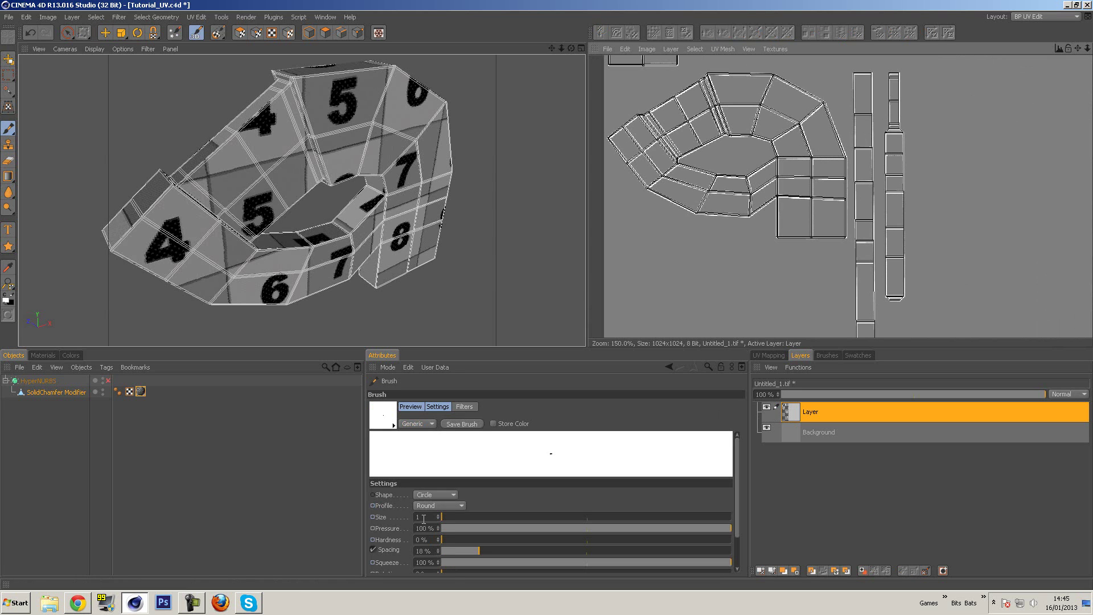
{"action": "left_click_drag", "start_coordinate": [424, 519], "coordinate": [370, 517]}
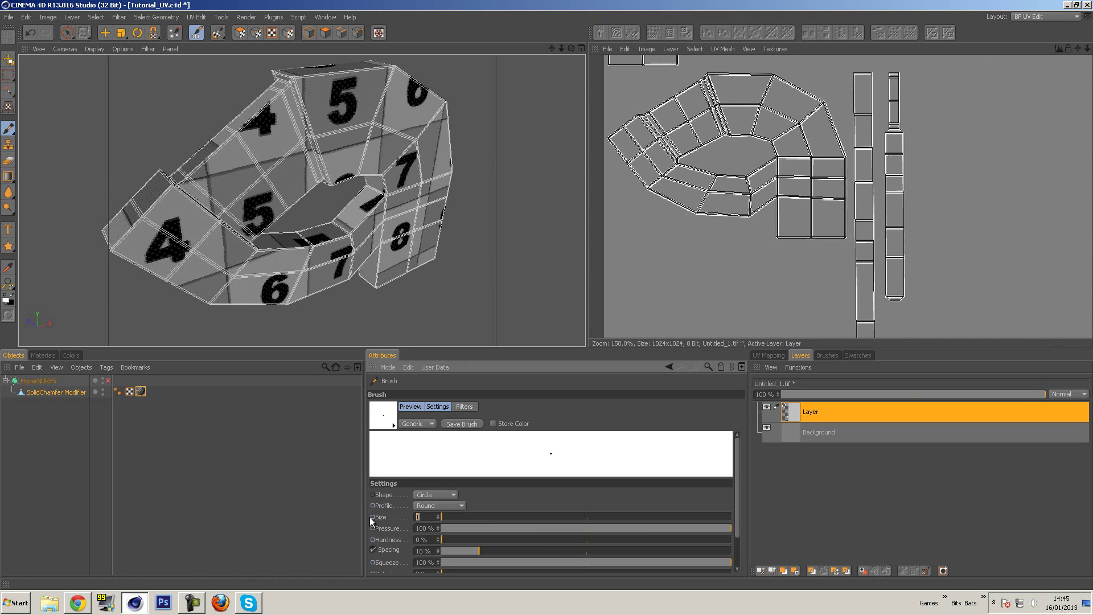
{"action": "type", "text": "0.5"}
{"action": "key", "text": "Return"}
Step: Switch to Live Selection of UV polygons and reframe the UV layout
{"action": "left_click", "coordinate": [62, 31]}
{"action": "left_click", "coordinate": [648, 215]}
{"action": "middle_click_drag", "start_coordinate": [762, 146], "coordinate": [768, 206], "text": "alt"}
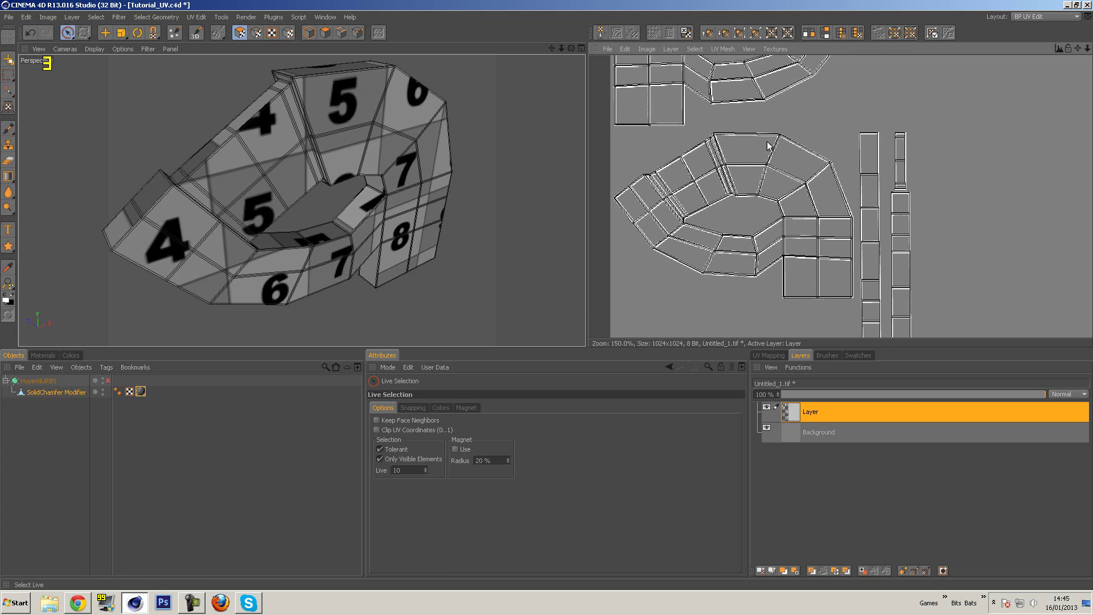
{"action": "scroll", "coordinate": [825, 134], "scroll_direction": "down", "scroll_amount": 3}
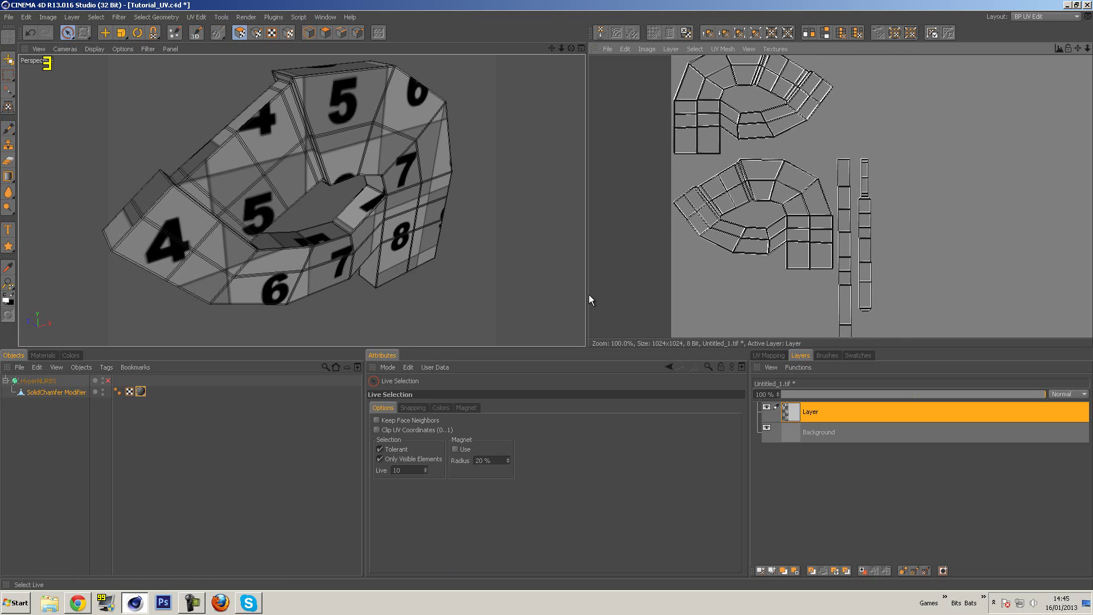
Step: Choose Photoshop (PSD) in Save Texture as, then dismiss the dialog without saving
{"action": "left_click", "coordinate": [608, 49]}
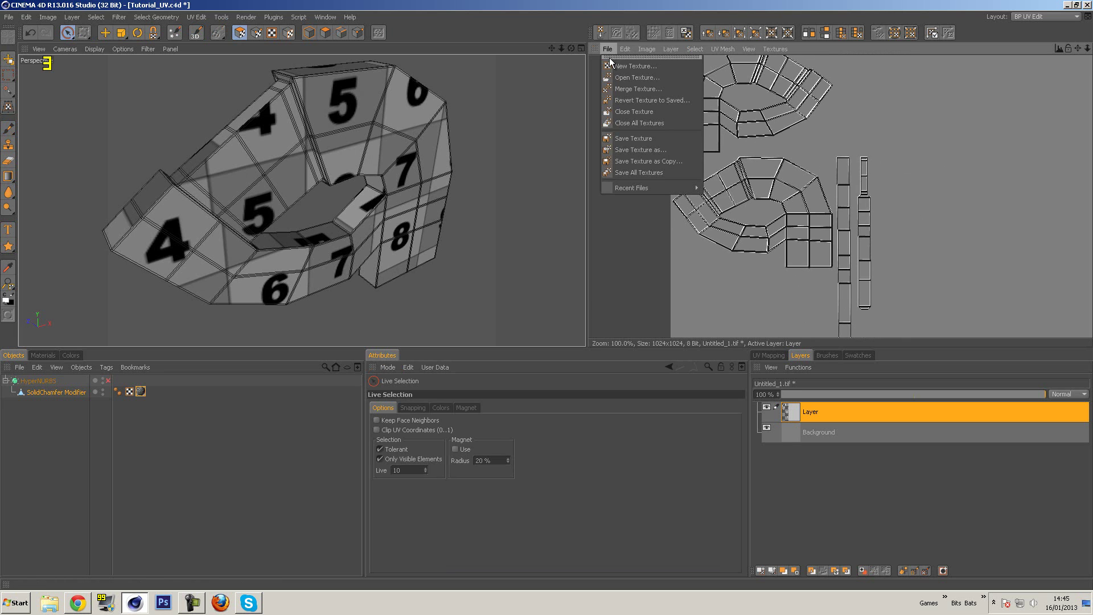
{"action": "left_click", "coordinate": [665, 150]}
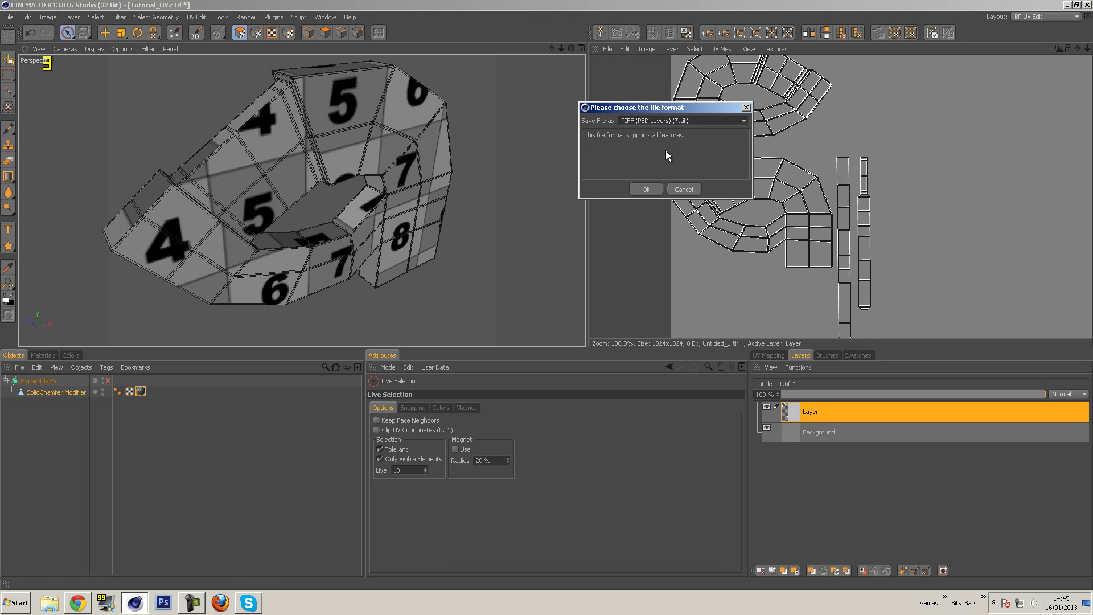
{"action": "left_click", "coordinate": [672, 121]}
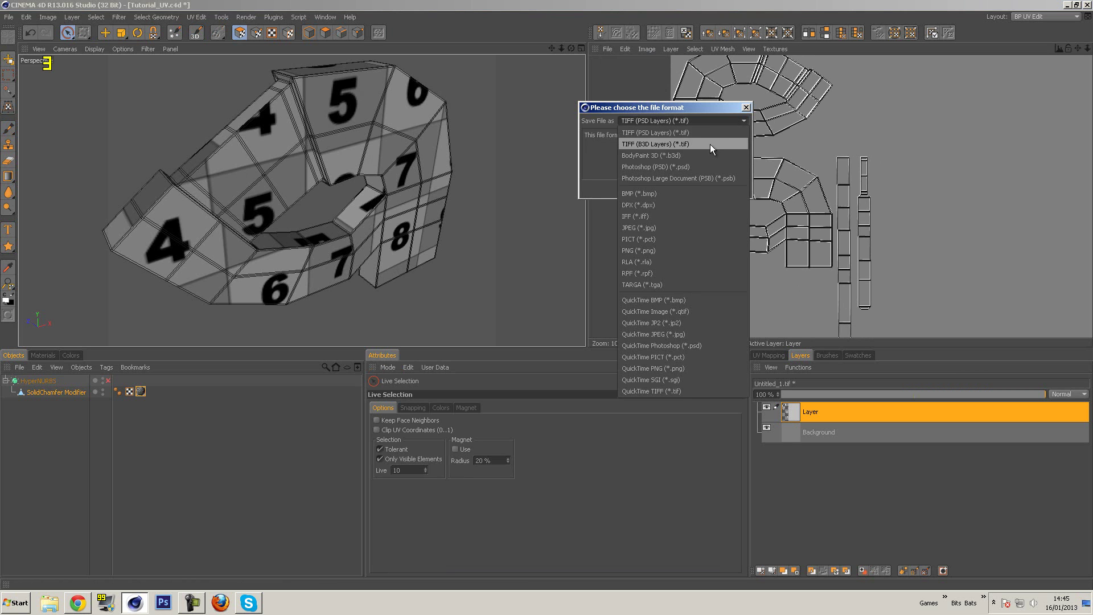
{"action": "left_click", "coordinate": [685, 168]}
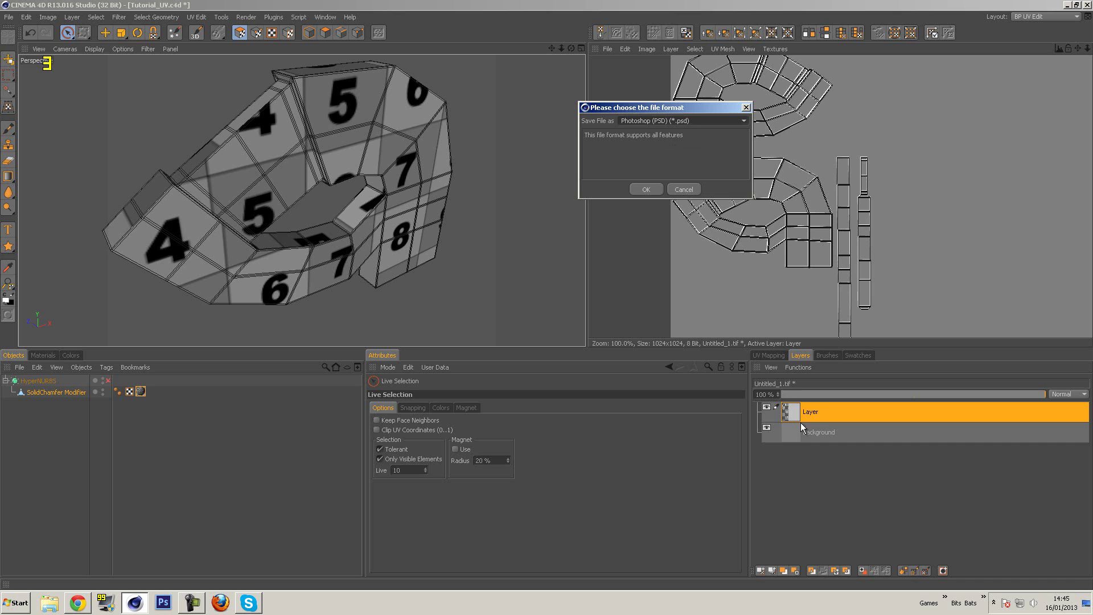
{"action": "left_click", "coordinate": [683, 189]}
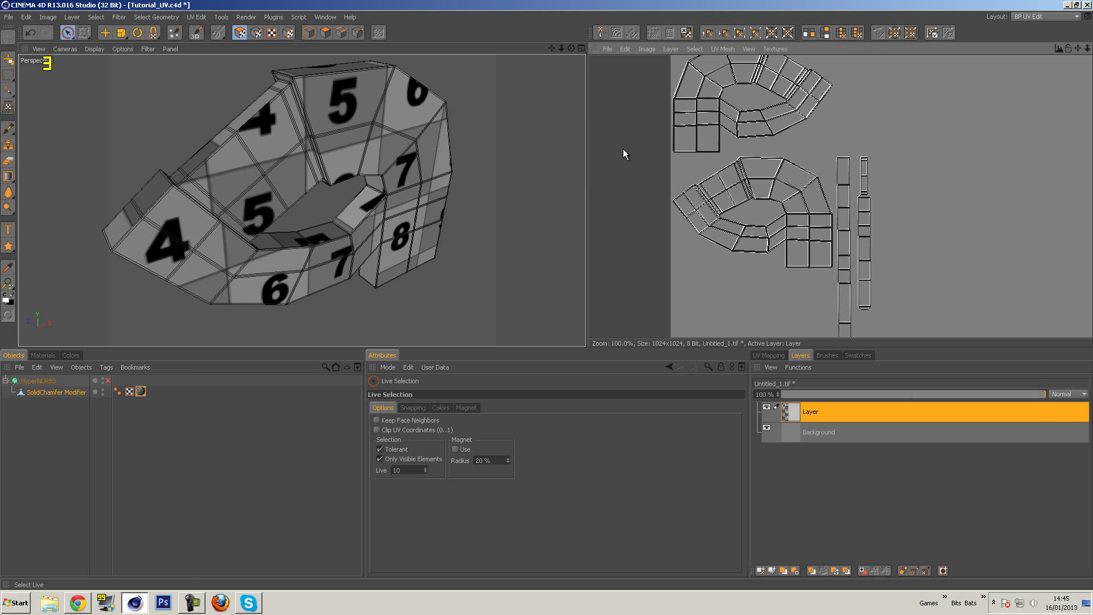
{"action": "left_click_drag", "start_coordinate": [453, 149], "coordinate": [444, 157], "text": "alt"}
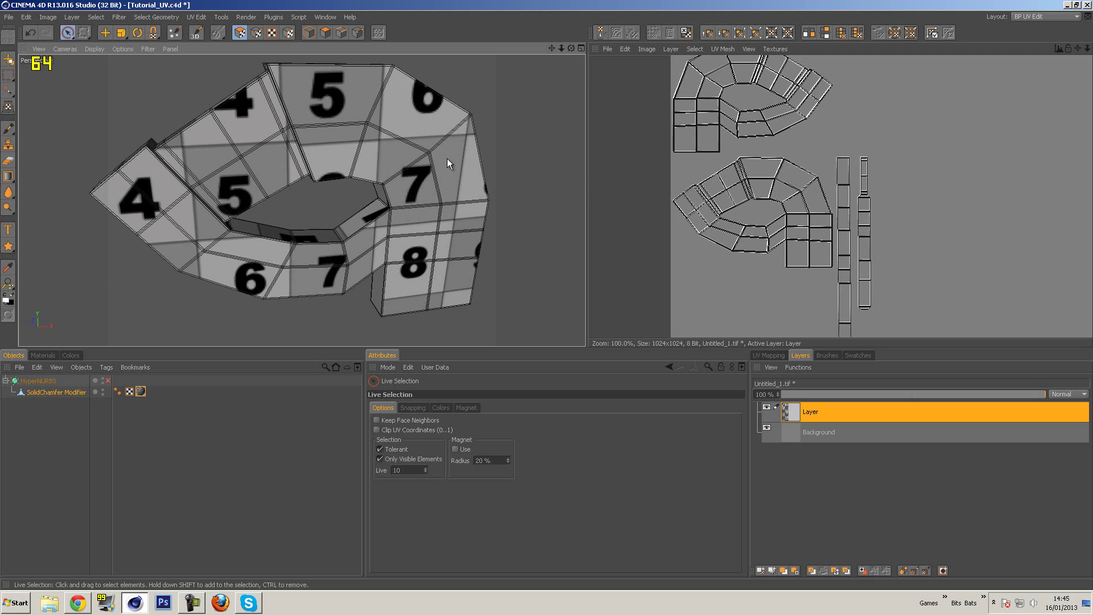
{"action": "middle_click_drag", "start_coordinate": [444, 157], "coordinate": [424, 130], "text": "alt"}
{"action": "left_click_drag", "start_coordinate": [429, 132], "coordinate": [441, 116], "text": "alt"}
{"action": "middle_click_drag", "start_coordinate": [441, 116], "coordinate": [430, 171], "text": "alt"}
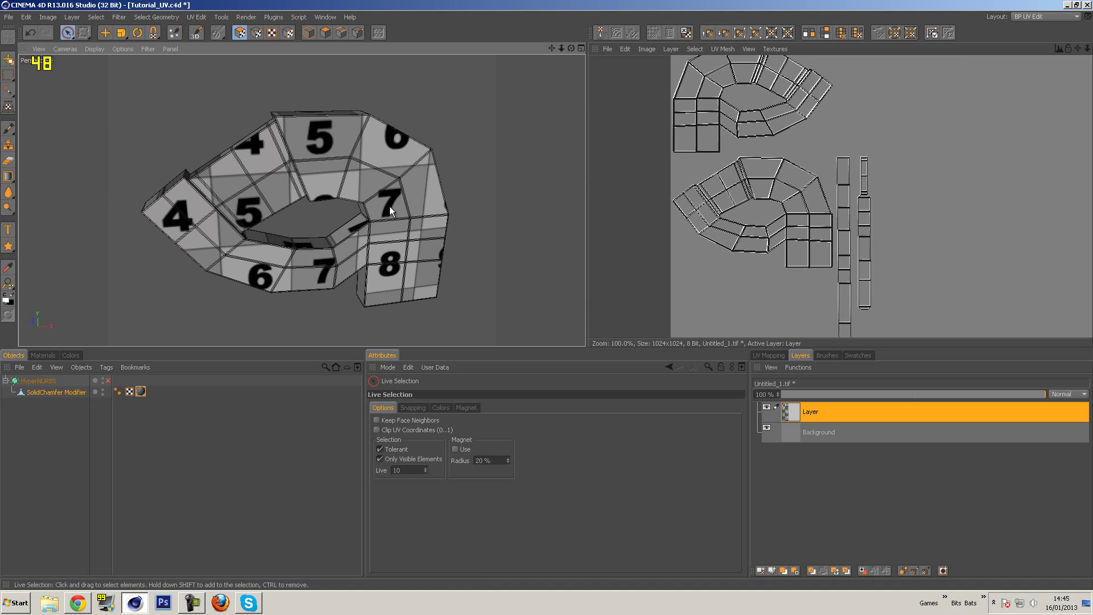
{"action": "left_click_drag", "start_coordinate": [505, 161], "coordinate": [440, 166], "text": "alt"}
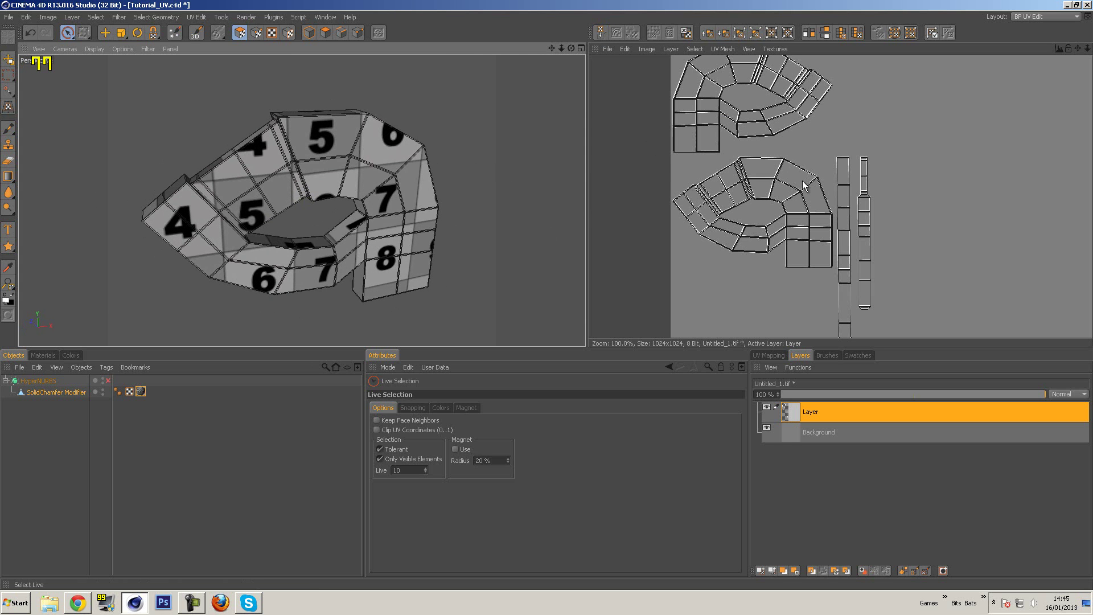
{"action": "left_click_drag", "start_coordinate": [491, 151], "coordinate": [340, 139], "text": "alt"}
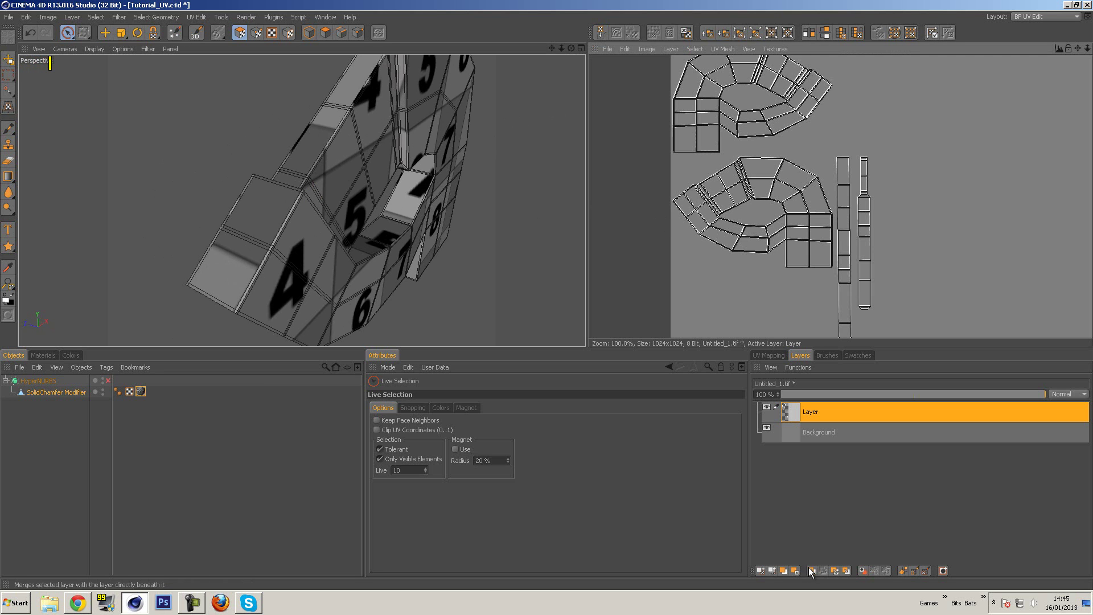
Step: Add a second empty layer and set the Brush size to 10
{"action": "left_click", "coordinate": [760, 570]}
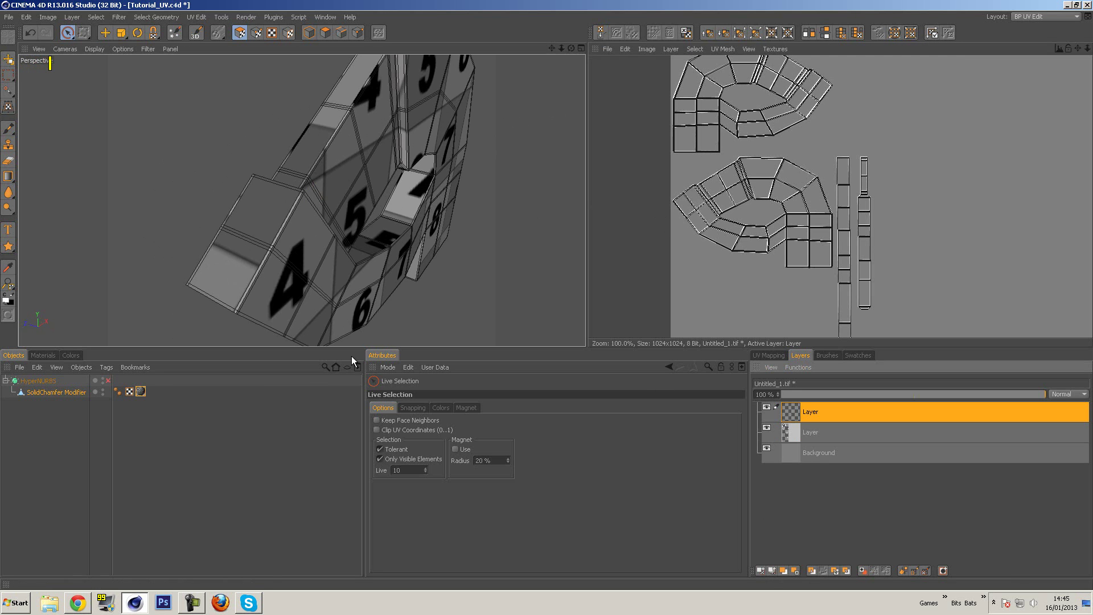
{"action": "left_click", "coordinate": [8, 129]}
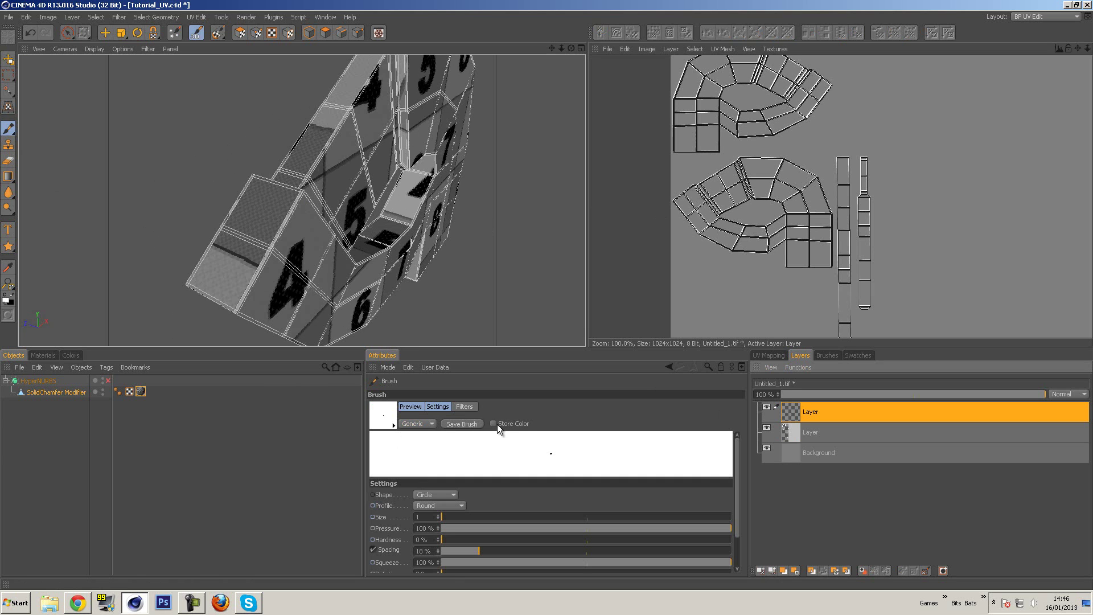
{"action": "left_click_drag", "start_coordinate": [454, 348], "coordinate": [458, 318]}
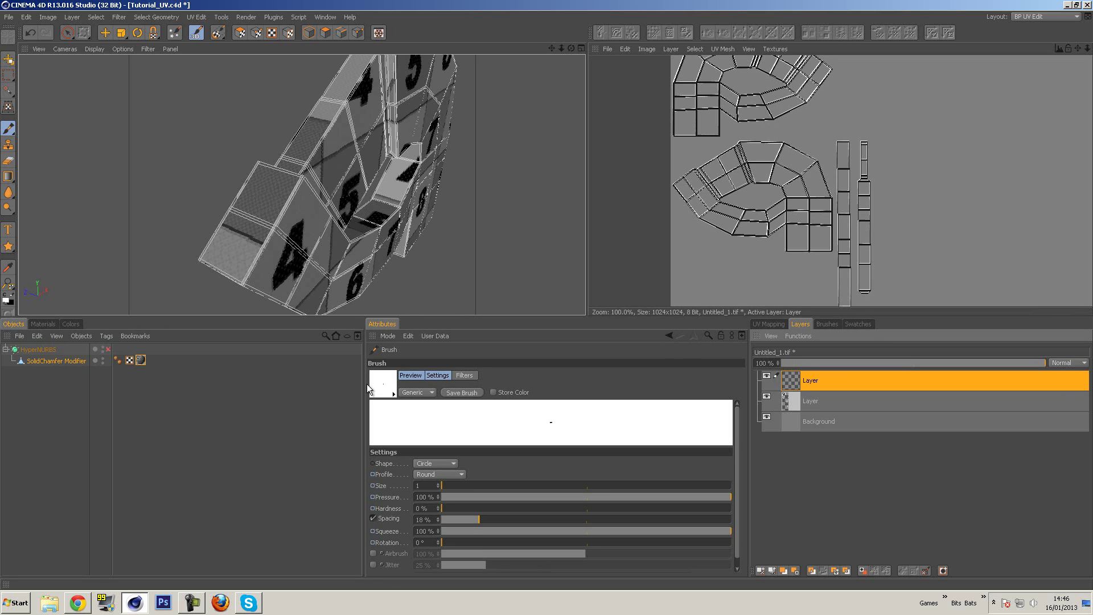
{"action": "left_click_drag", "start_coordinate": [448, 485], "coordinate": [381, 487]}
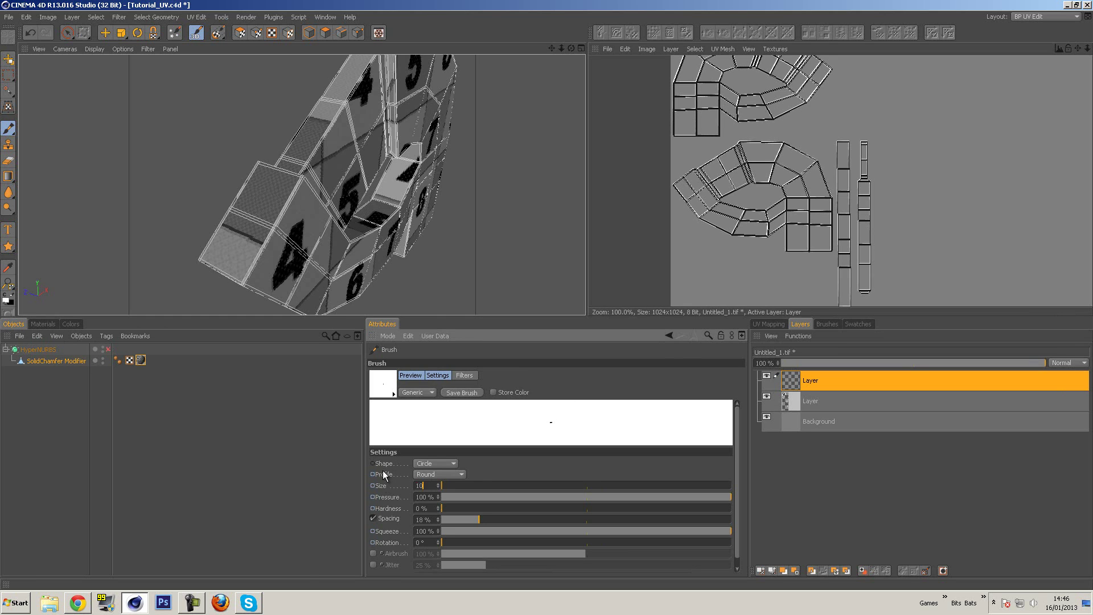
{"action": "key", "text": "Return"}
Step: Pick a bright cyan paint colour in the Colors tab
{"action": "left_click", "coordinate": [71, 324]}
{"action": "left_click_drag", "start_coordinate": [176, 408], "coordinate": [206, 409]}
{"action": "left_click_drag", "start_coordinate": [179, 417], "coordinate": [171, 420]}
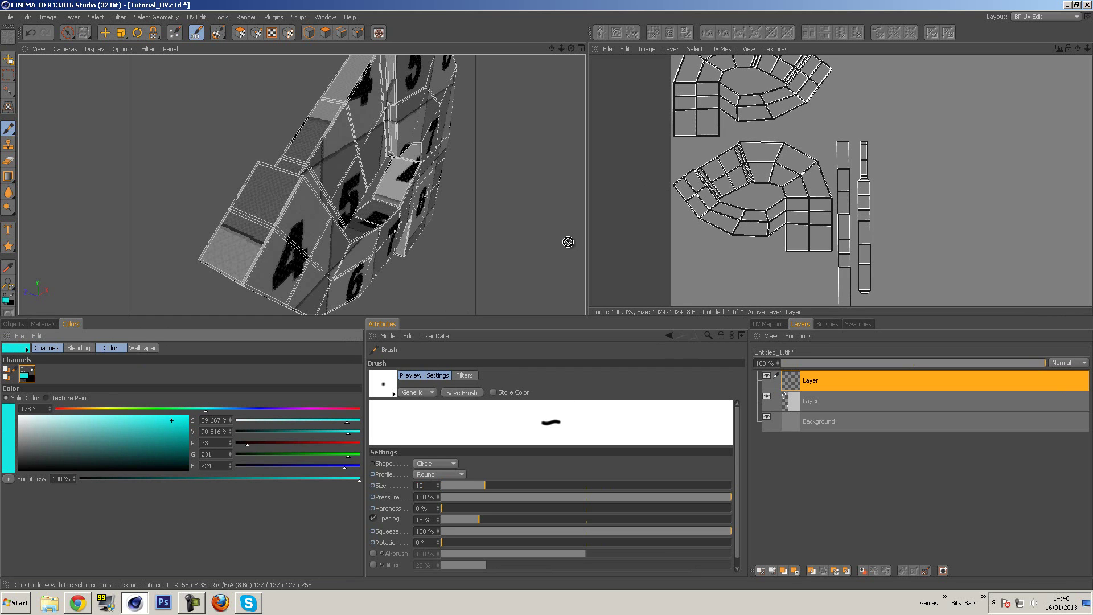
Step: Paint a cyan patch over the lower-right UV islands with a size 41 brush
{"action": "left_click_drag", "start_coordinate": [438, 484], "coordinate": [437, 484]}
{"action": "mouse_move", "coordinate": [797, 216]}
{"action": "left_mouse_down"}
{"action": "mouse_move", "coordinate": [782, 231]}
{"action": "mouse_move", "coordinate": [789, 250]}
{"action": "mouse_move", "coordinate": [840, 217]}
{"action": "mouse_move", "coordinate": [821, 238]}
{"action": "mouse_move", "coordinate": [797, 234]}
{"action": "mouse_move", "coordinate": [808, 214]}
{"action": "mouse_move", "coordinate": [796, 199]}
{"action": "mouse_move", "coordinate": [847, 197]}
{"action": "mouse_move", "coordinate": [841, 259]}
{"action": "left_mouse_up"}
{"action": "left_click_drag", "start_coordinate": [431, 215], "coordinate": [344, 230], "text": "alt"}
Step: Delete the Mat material from the Materials list
{"action": "left_click", "coordinate": [44, 324]}
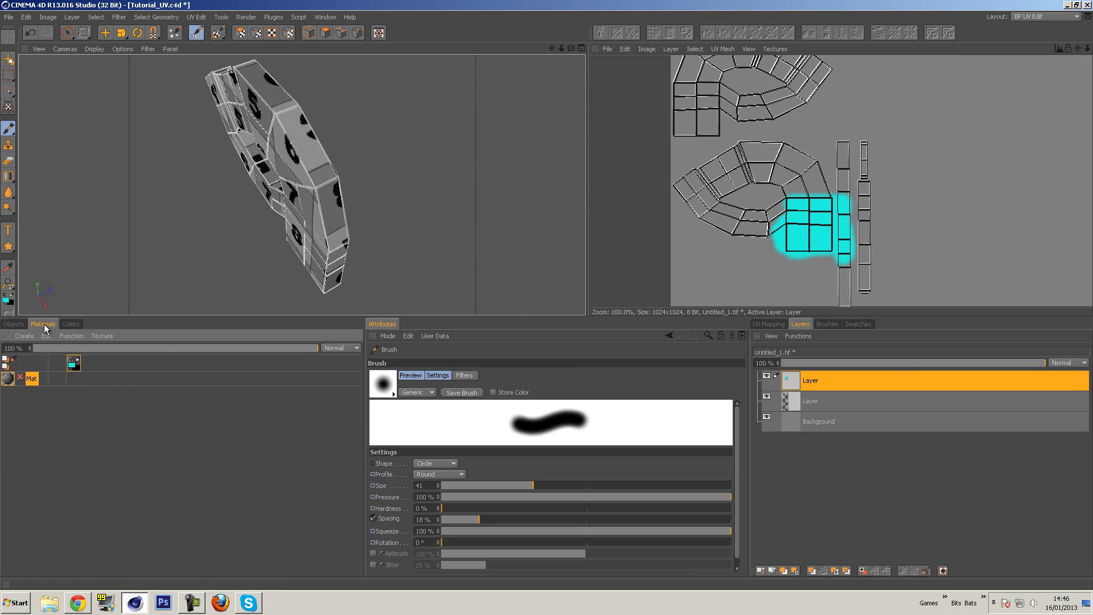
{"action": "left_click", "coordinate": [8, 381]}
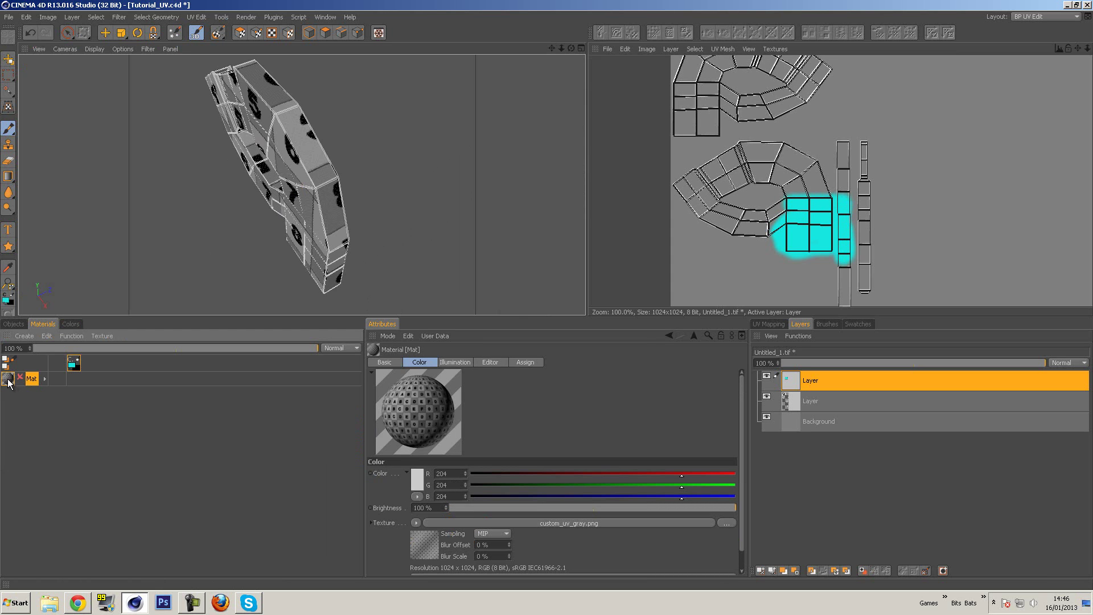
{"action": "key", "text": "Delete"}
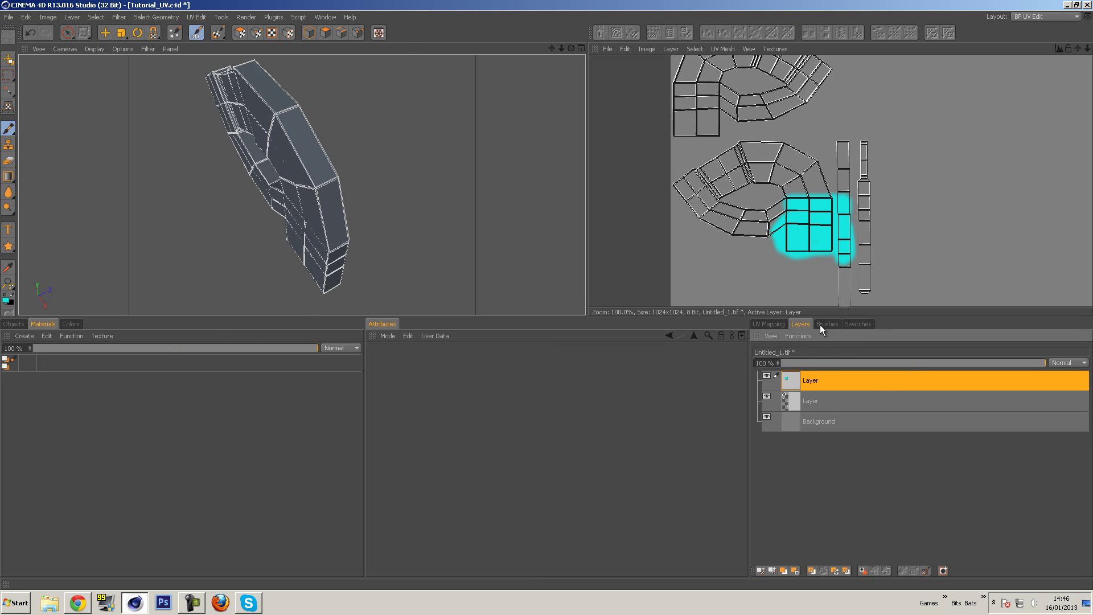
Step: Save the texture in Photoshop (PSD) format as Untitled_1.psd on the desktop
{"action": "left_click", "coordinate": [14, 323]}
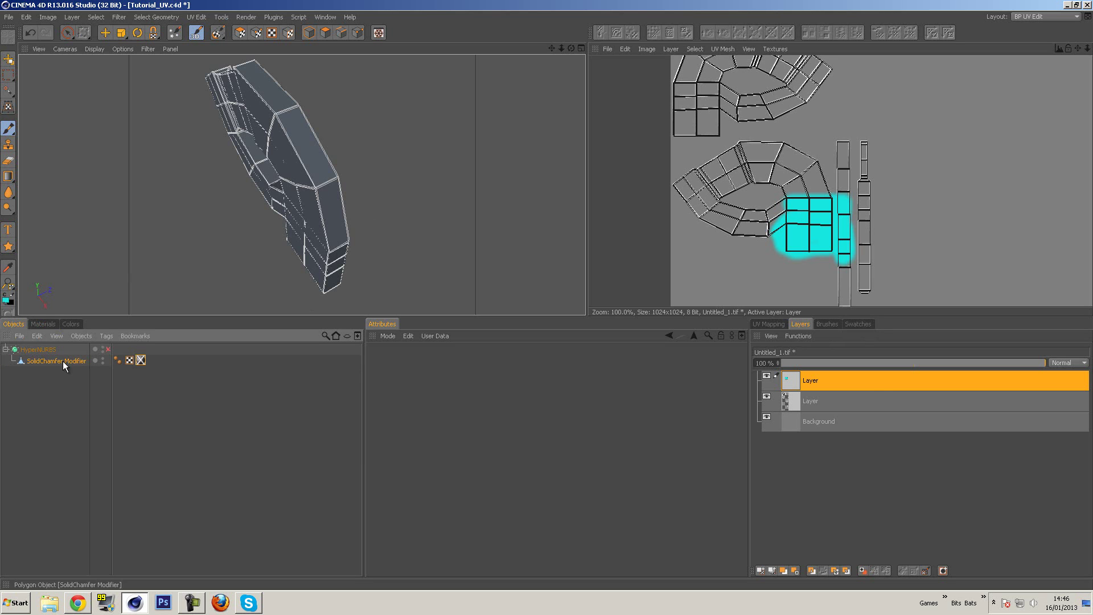
{"action": "left_click", "coordinate": [41, 324]}
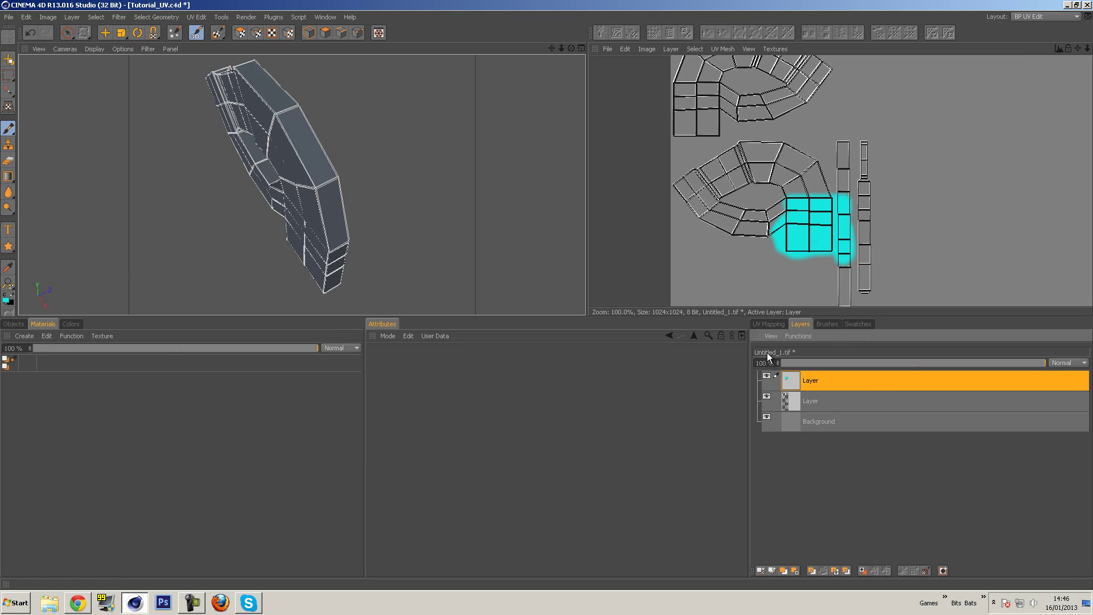
{"action": "left_click", "coordinate": [105, 377]}
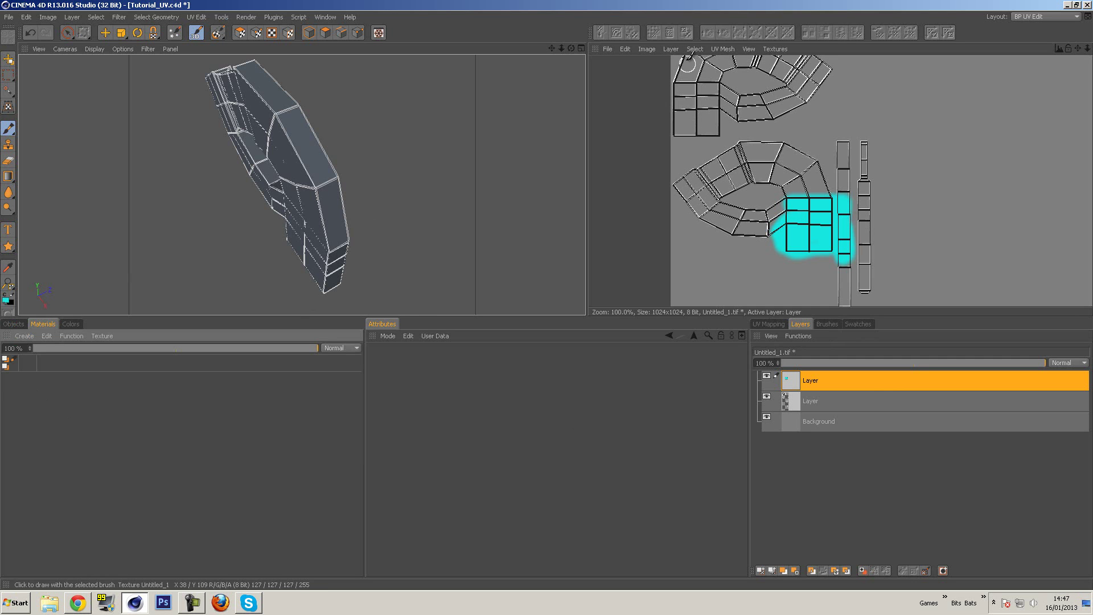
{"action": "left_click", "coordinate": [607, 48]}
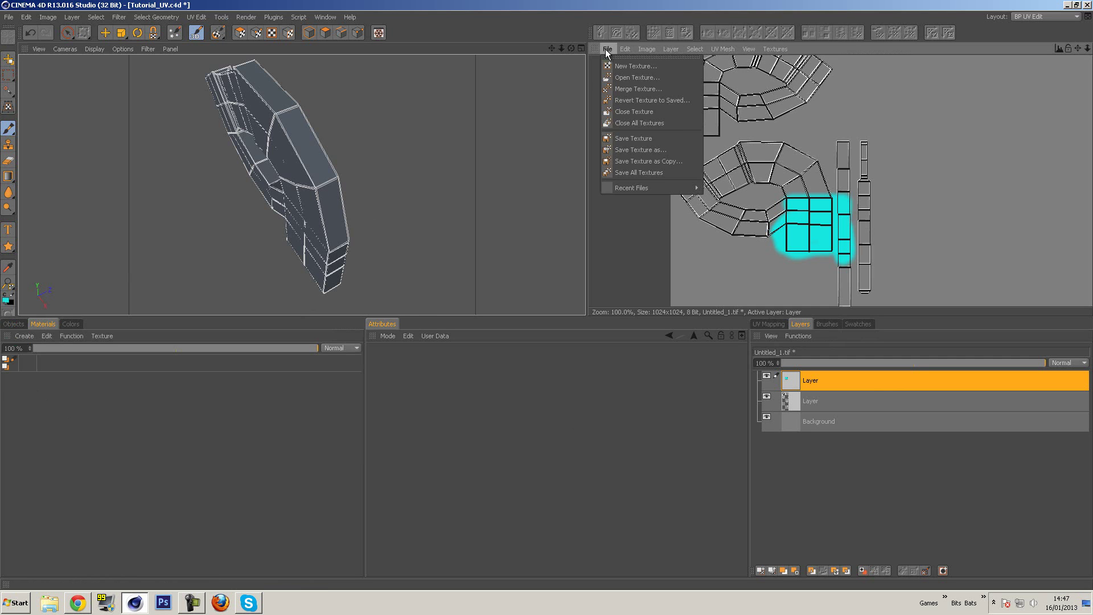
{"action": "left_click", "coordinate": [682, 155]}
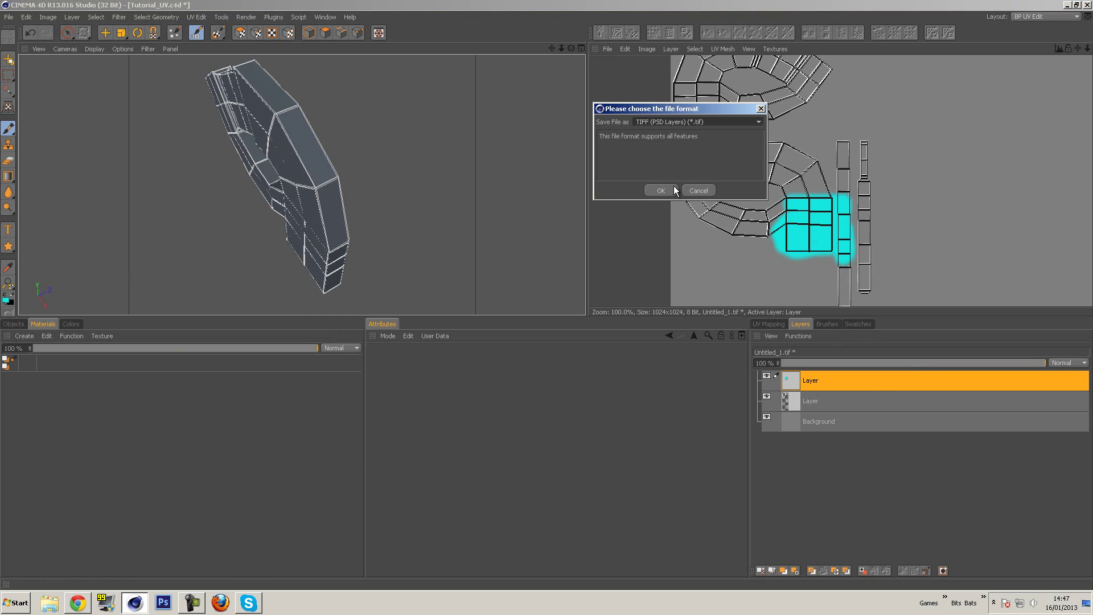
{"action": "left_click", "coordinate": [695, 122]}
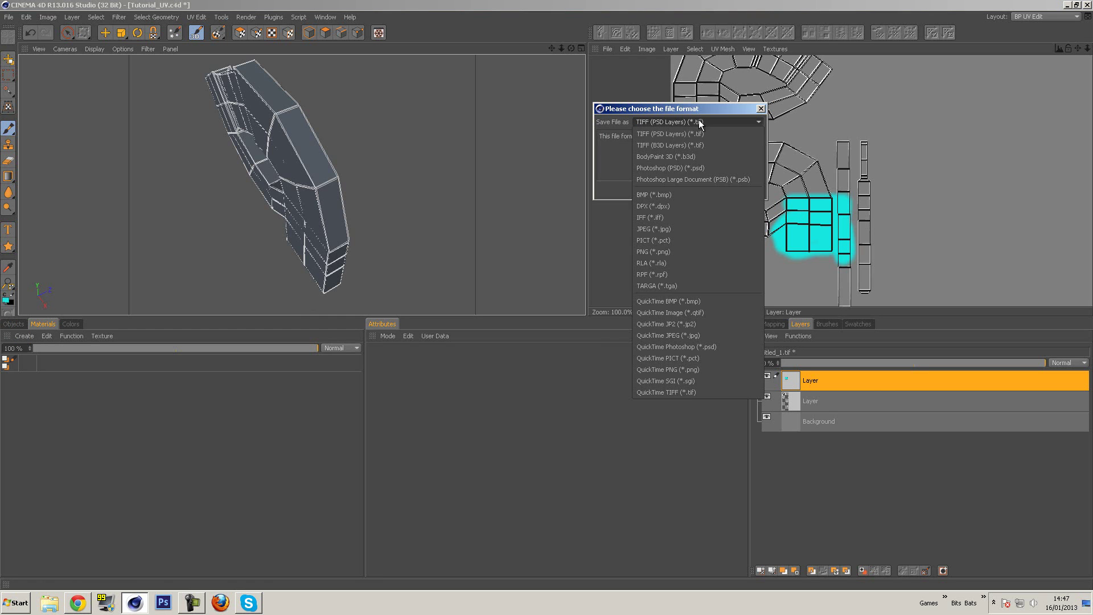
{"action": "left_click", "coordinate": [694, 168]}
{"action": "left_click", "coordinate": [660, 191]}
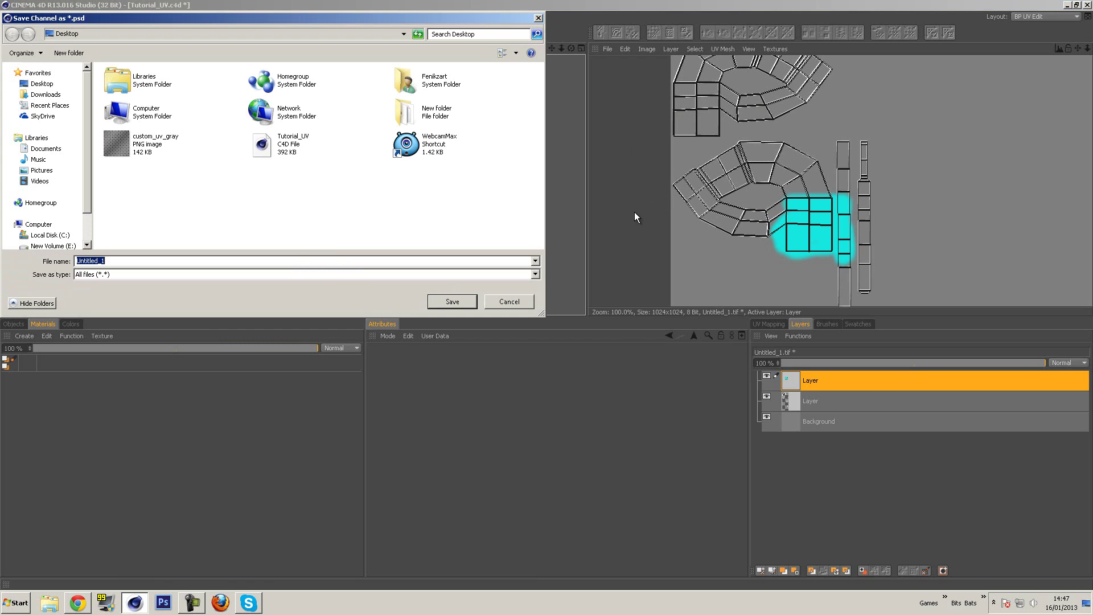
{"action": "left_click", "coordinate": [451, 302]}
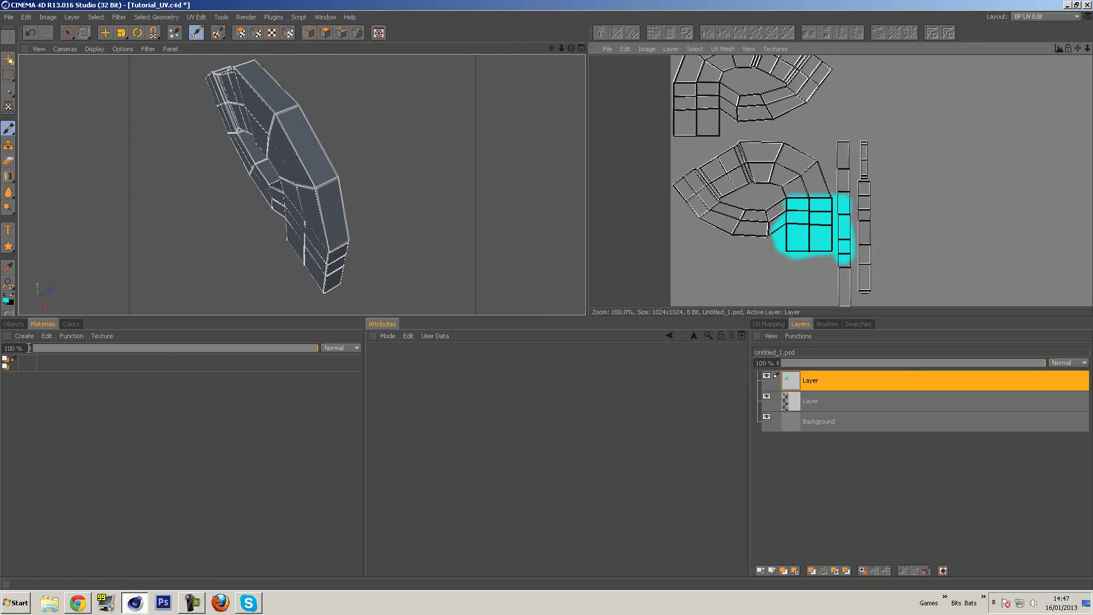
Step: Switch the interface to the Startup layout
{"action": "left_click", "coordinate": [22, 326]}
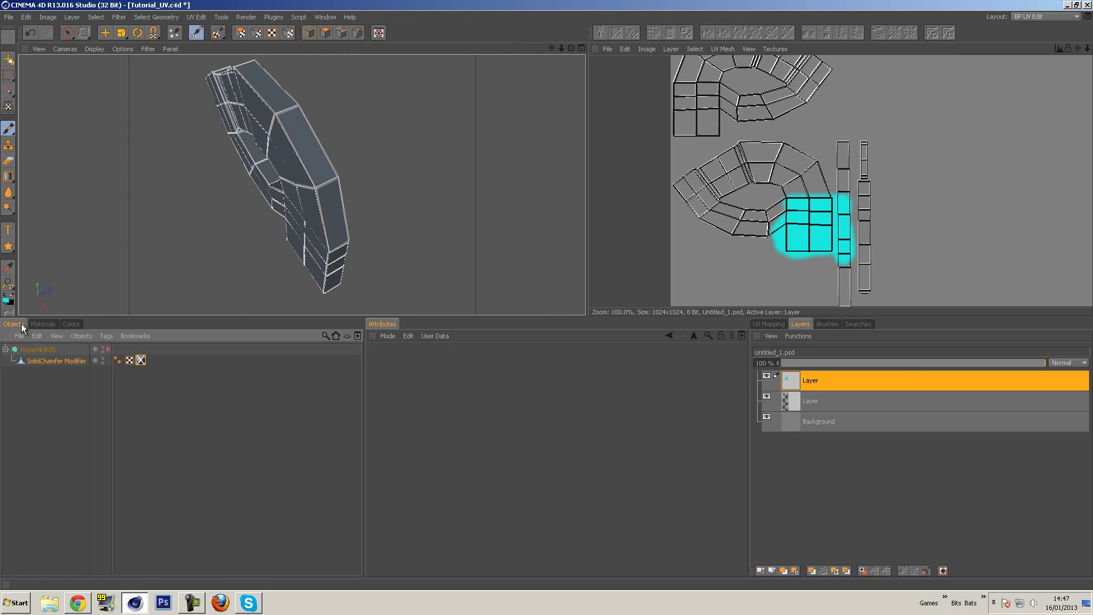
{"action": "left_click", "coordinate": [1025, 16]}
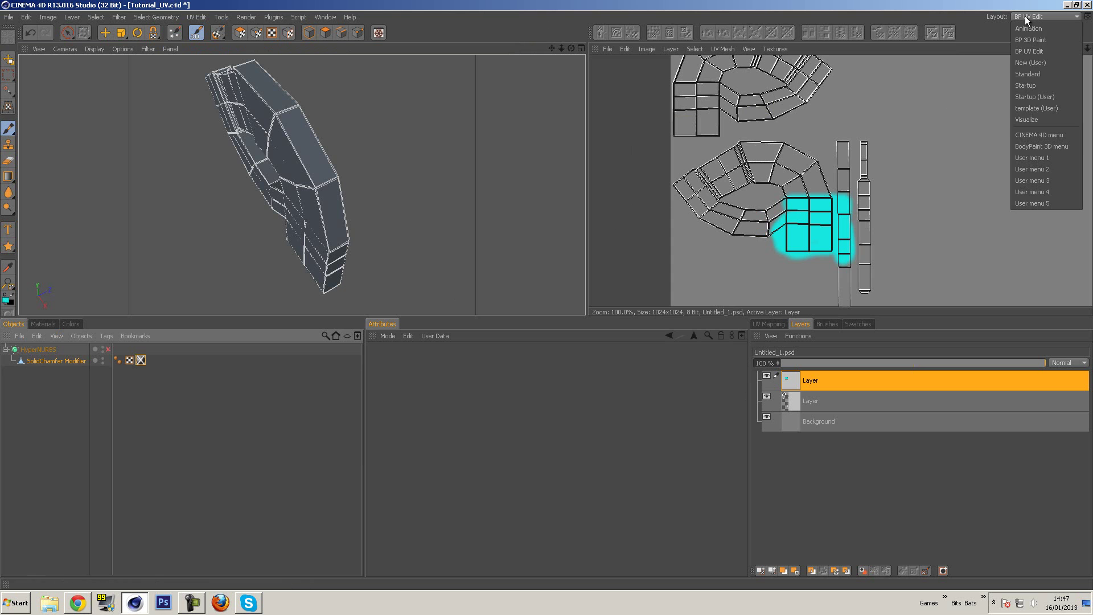
{"action": "left_click", "coordinate": [1045, 92]}
Step: Create a Mat material using Untitled_1.psd as its colour, with specular off, and apply it to the ring
{"action": "double_click", "coordinate": [70, 541]}
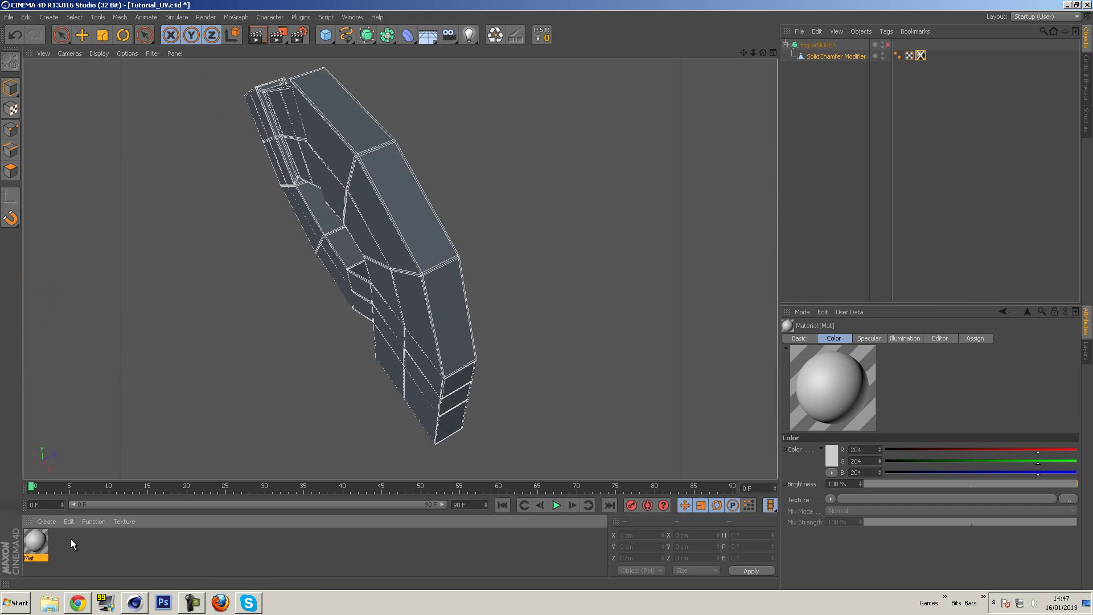
{"action": "double_click", "coordinate": [32, 540]}
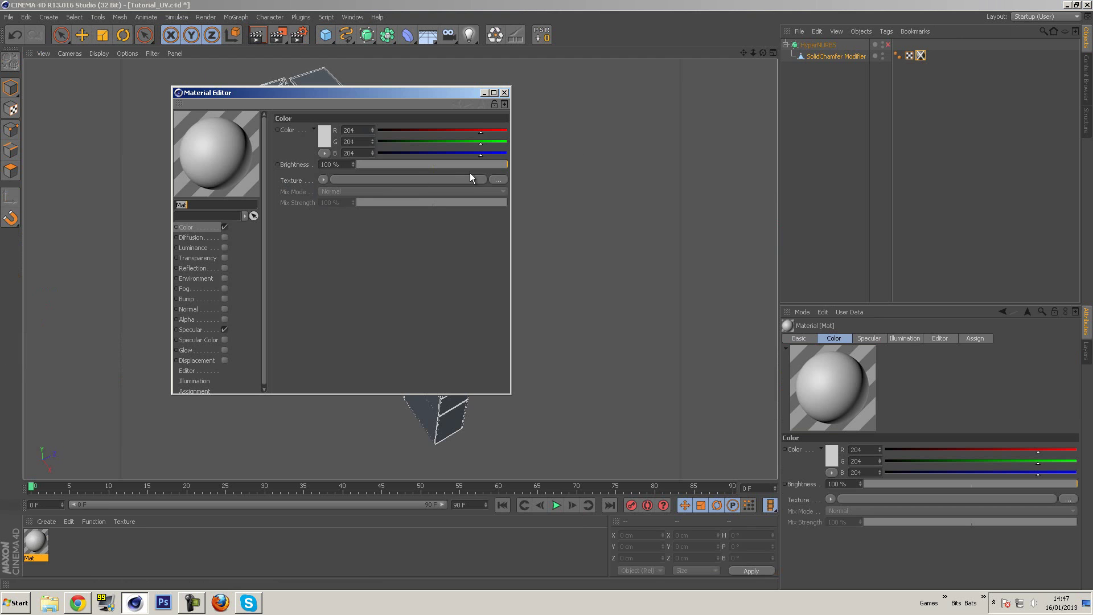
{"action": "left_click", "coordinate": [500, 179]}
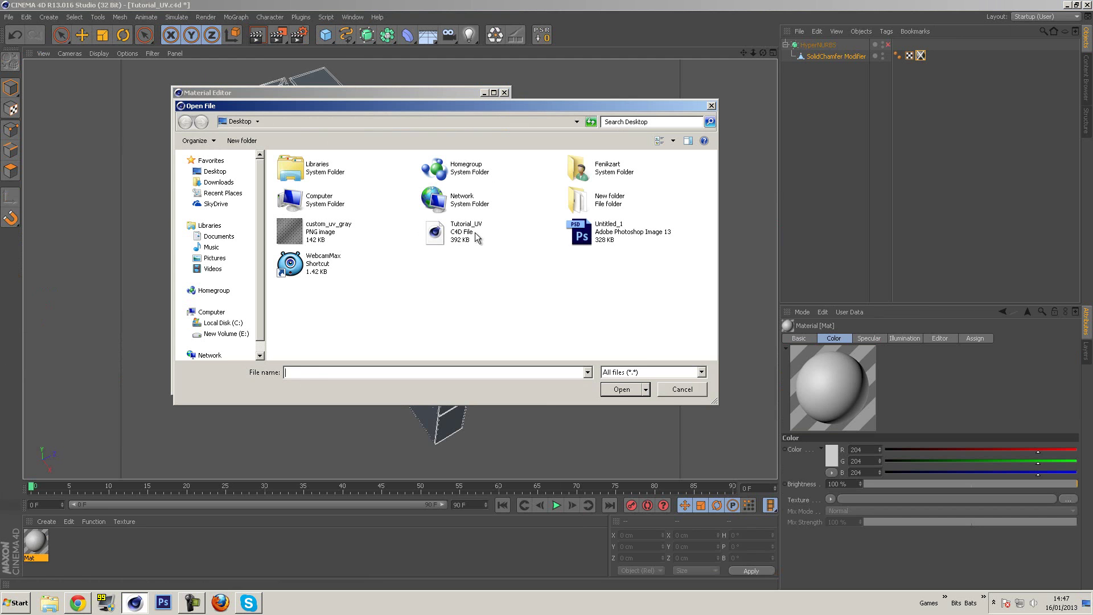
{"action": "left_click", "coordinate": [595, 240]}
{"action": "left_click", "coordinate": [611, 387]}
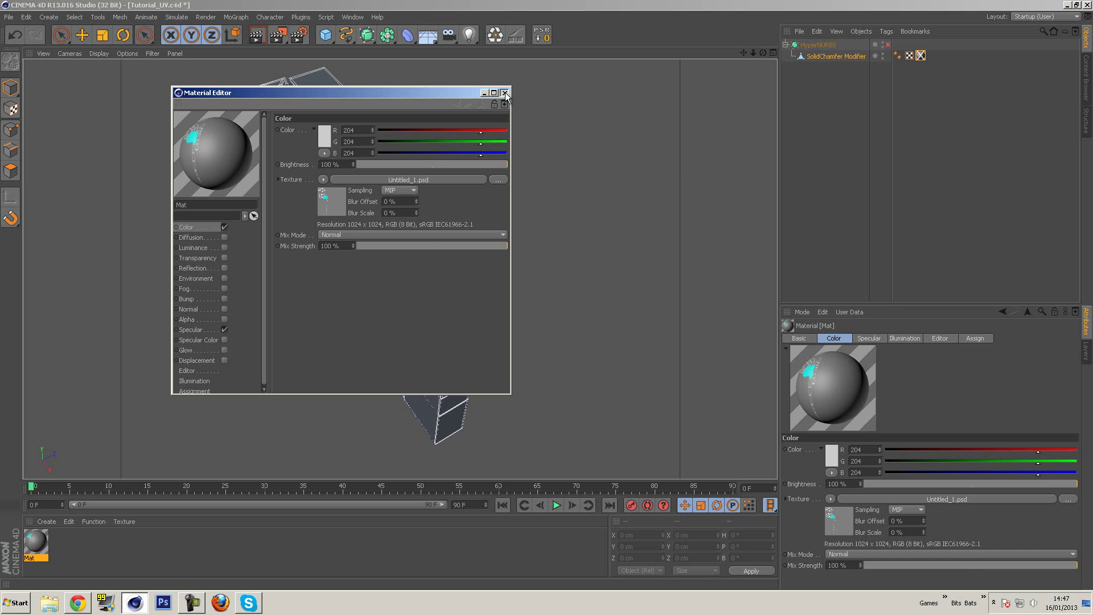
{"action": "left_click", "coordinate": [225, 330]}
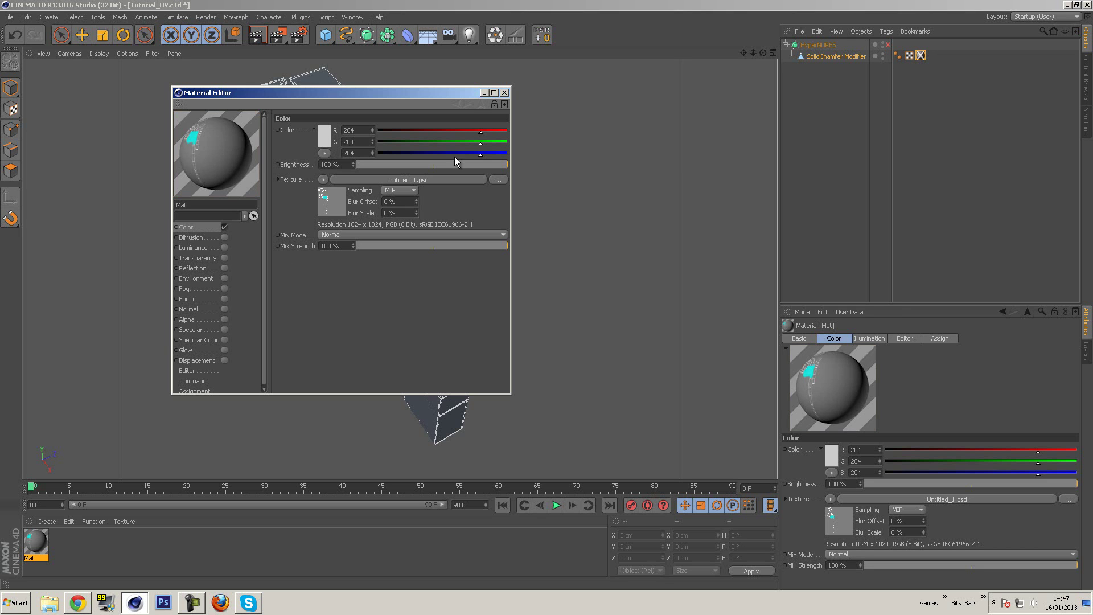
{"action": "left_click", "coordinate": [503, 92]}
{"action": "left_click_drag", "start_coordinate": [35, 545], "coordinate": [403, 273]}
{"action": "left_click", "coordinate": [920, 56]}
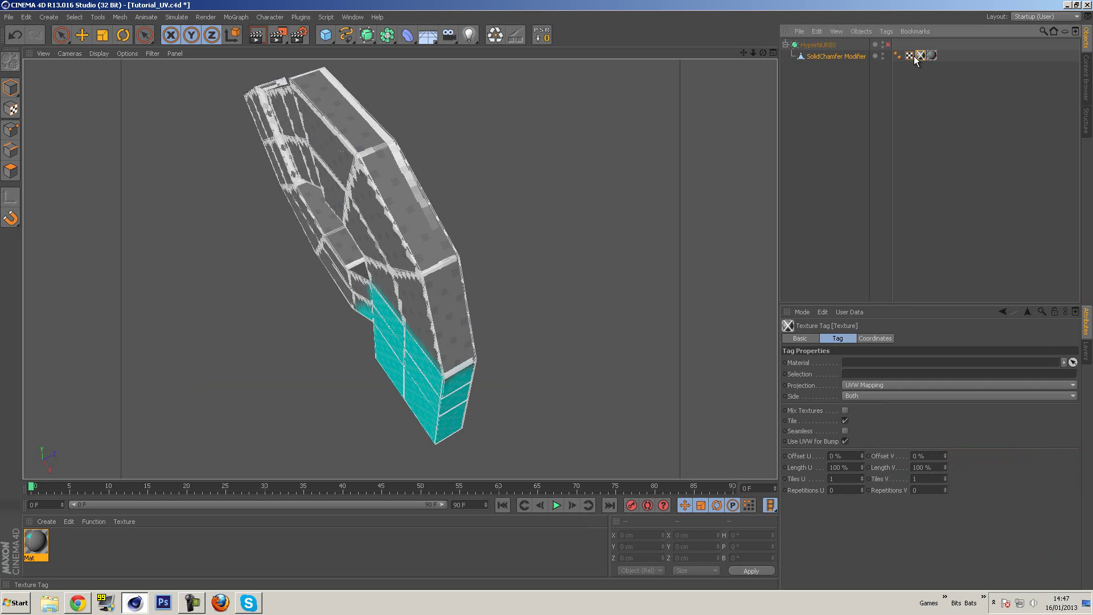
Step: Delete the empty texture tag and set Mat's texture preview size to 1024x1024
{"action": "key", "text": "Delete"}
{"action": "left_click_drag", "start_coordinate": [523, 349], "coordinate": [567, 251], "text": "alt"}
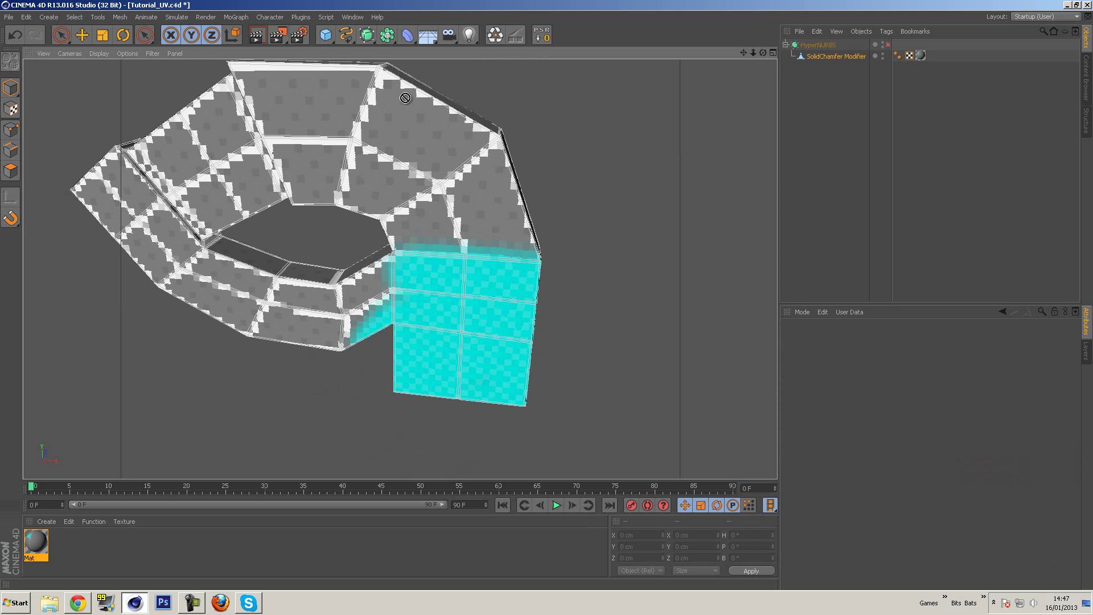
{"action": "double_click", "coordinate": [30, 543]}
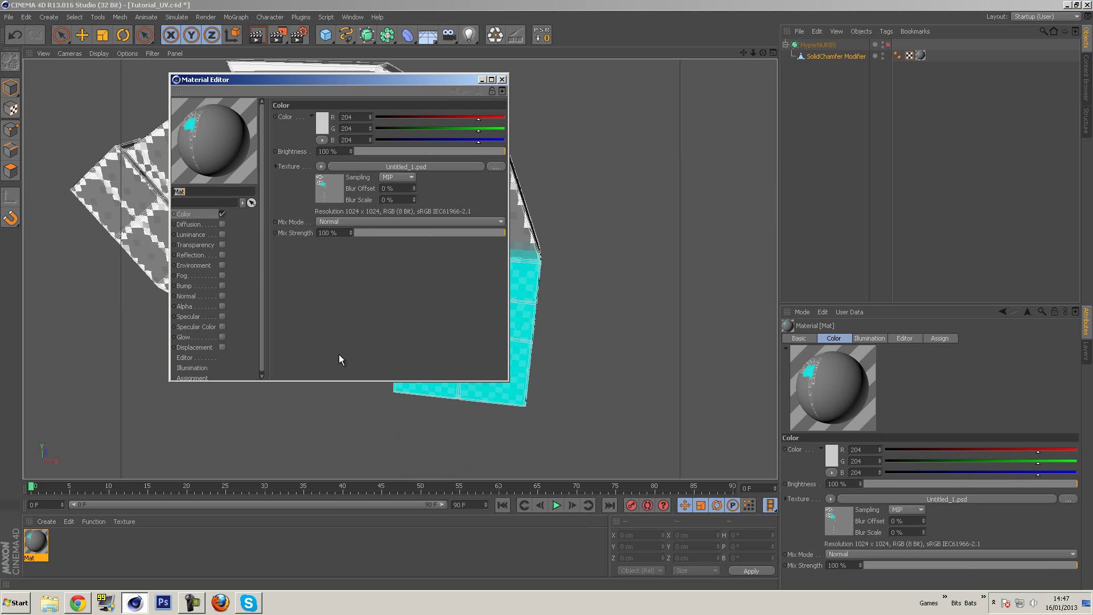
{"action": "left_click", "coordinate": [185, 358]}
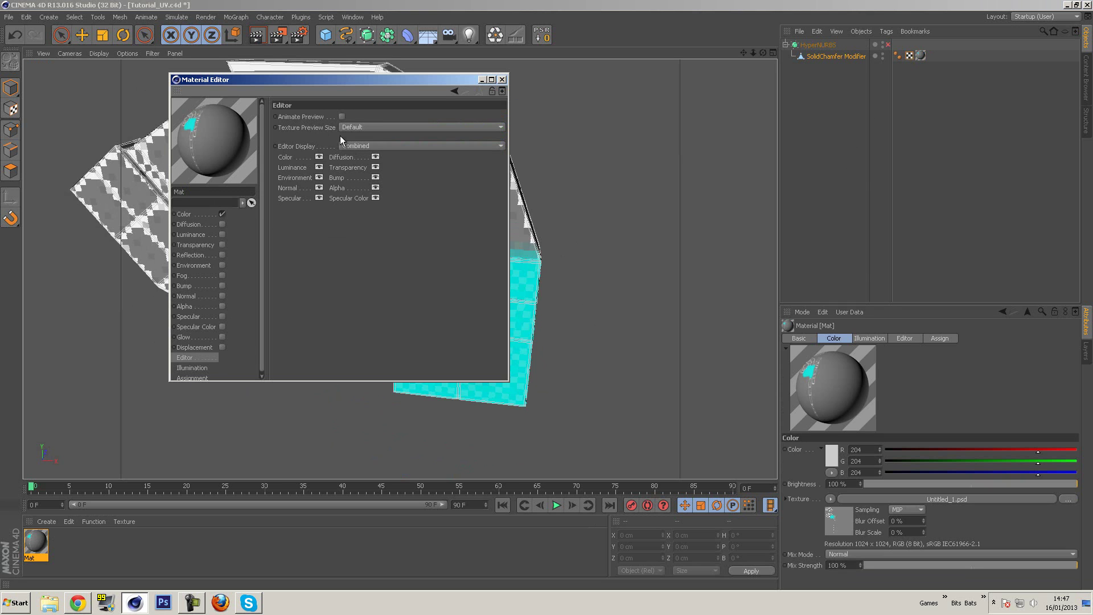
{"action": "left_click", "coordinate": [365, 126]}
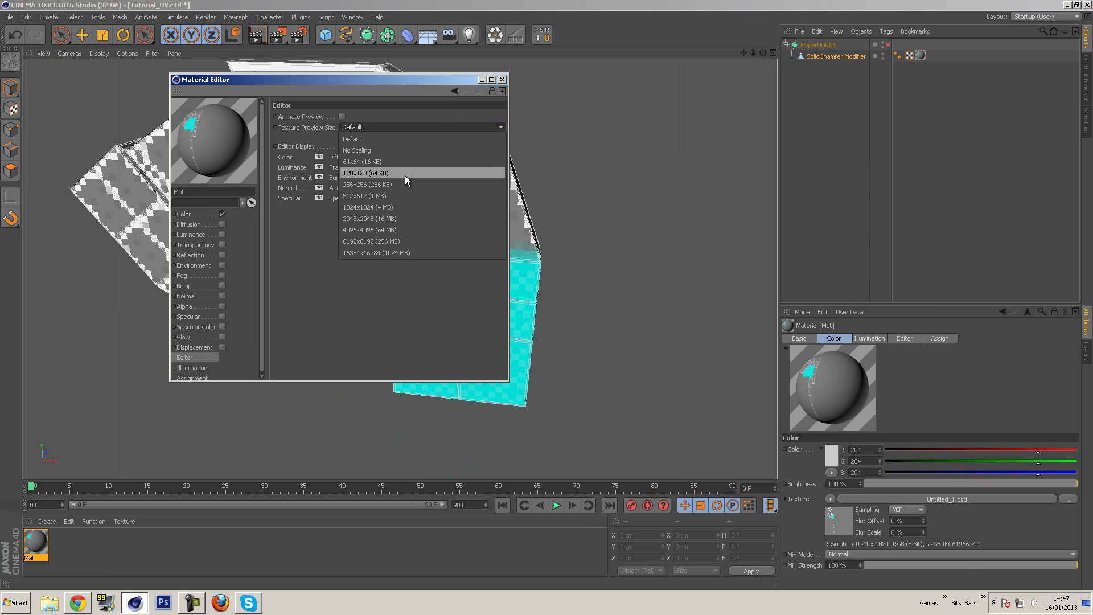
{"action": "left_click", "coordinate": [412, 207]}
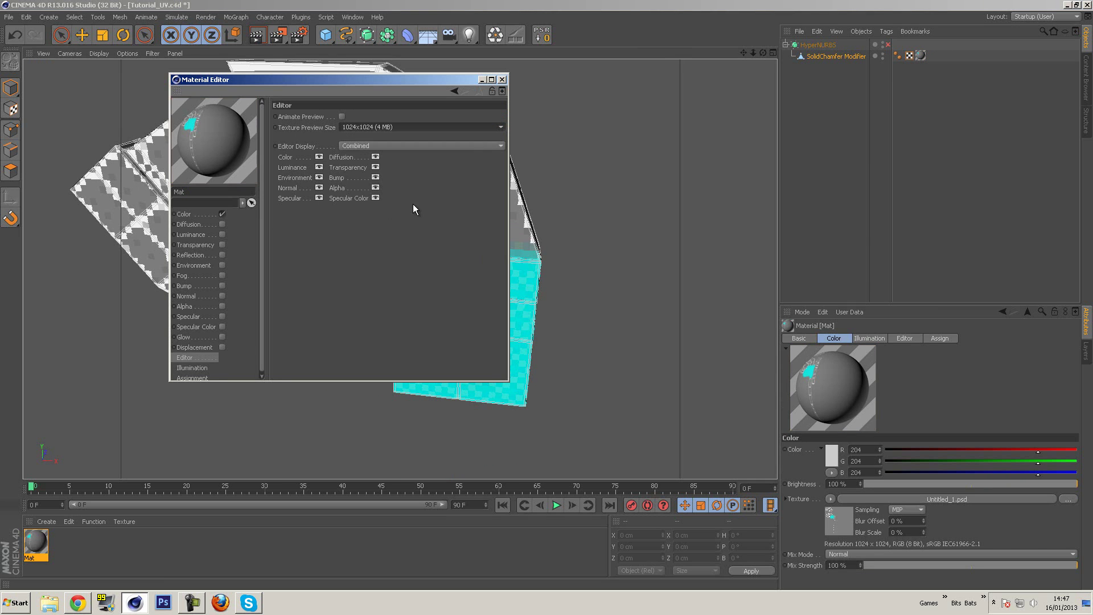
{"action": "left_click", "coordinate": [501, 79]}
Step: Render the view to check the texture, then switch to the BP UV Edit layout
{"action": "left_click_drag", "start_coordinate": [592, 118], "coordinate": [547, 128], "text": "alt"}
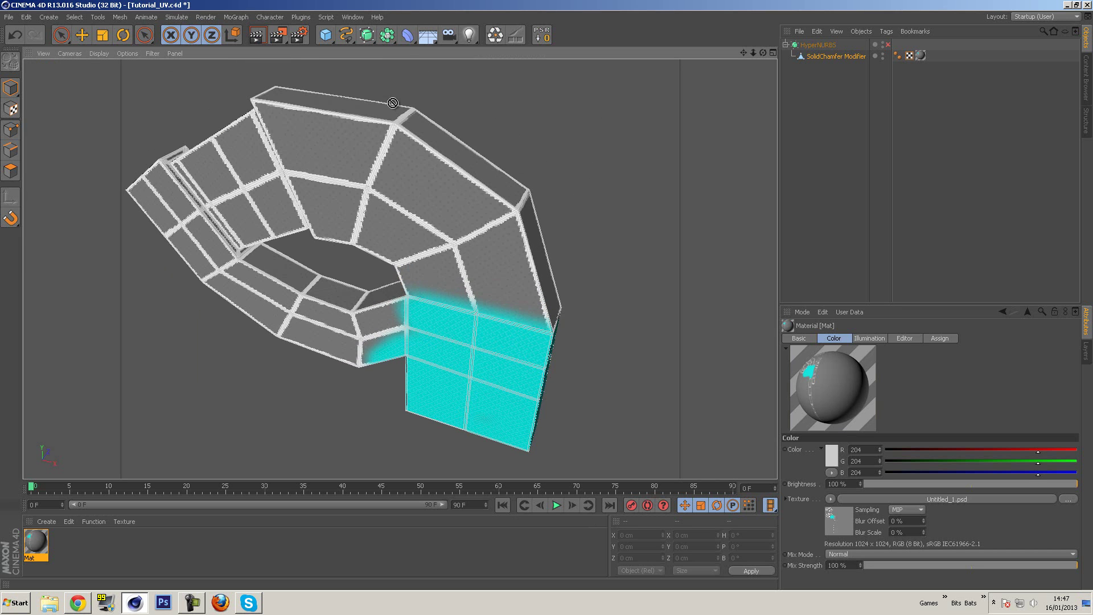
{"action": "left_click", "coordinate": [274, 40]}
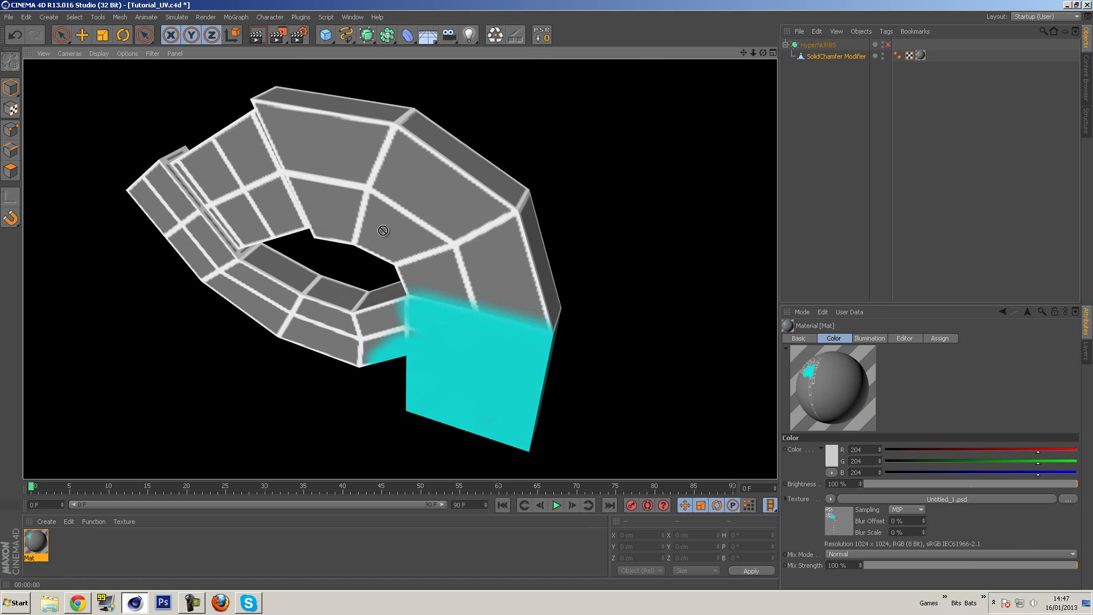
{"action": "left_click_drag", "start_coordinate": [541, 340], "coordinate": [564, 297], "text": "alt"}
{"action": "left_click", "coordinate": [1059, 18]}
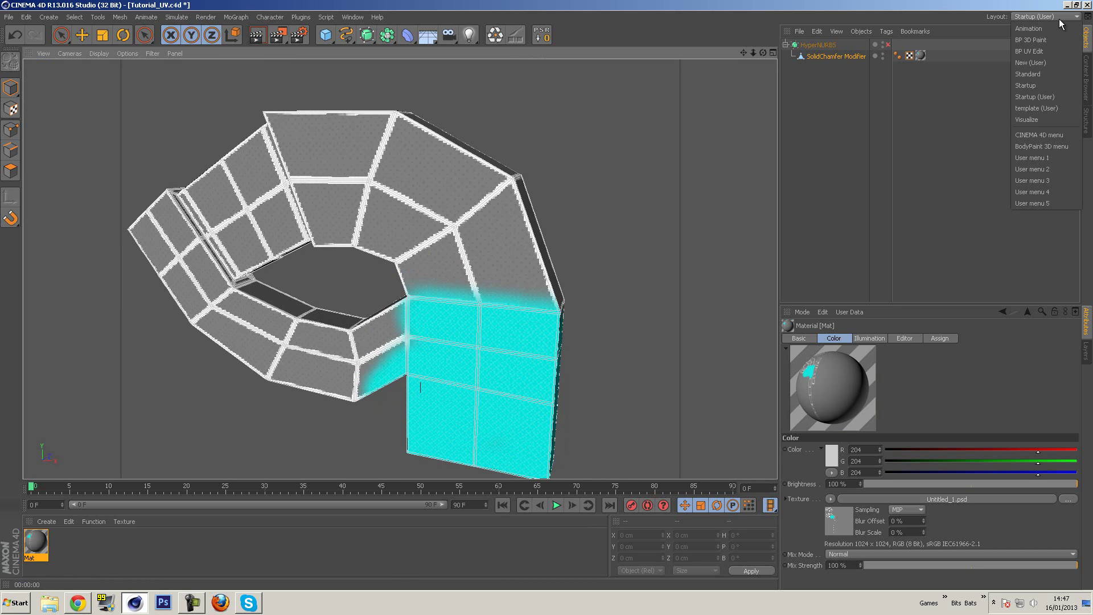
{"action": "left_click", "coordinate": [1047, 50]}
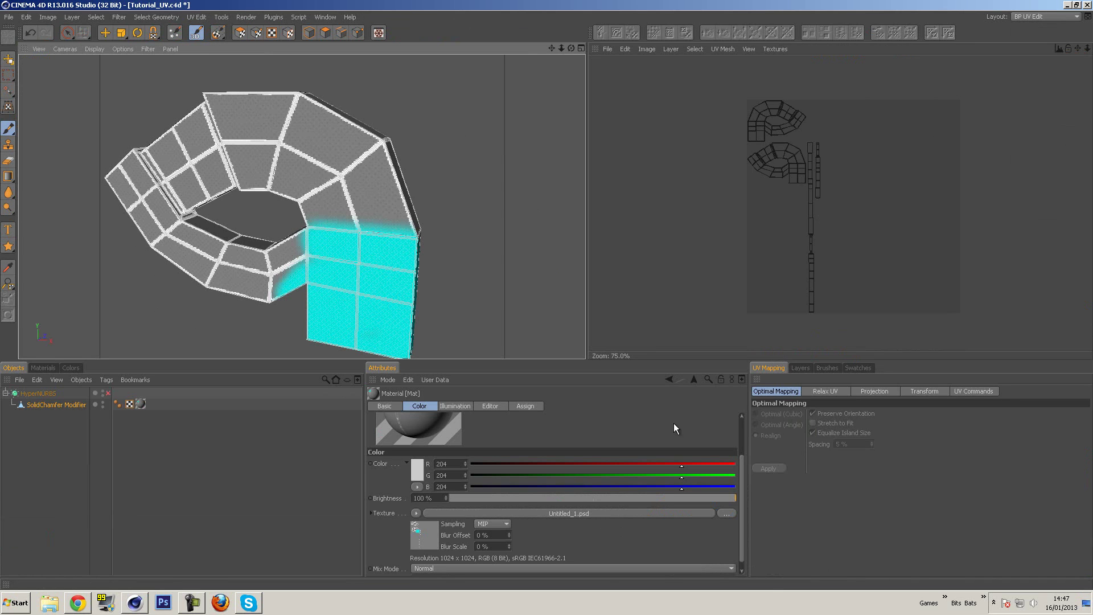
Step: Show the Layers list, select the SolidChamfer Modifier, and toggle the UV mesh display off and on
{"action": "left_click", "coordinate": [805, 367]}
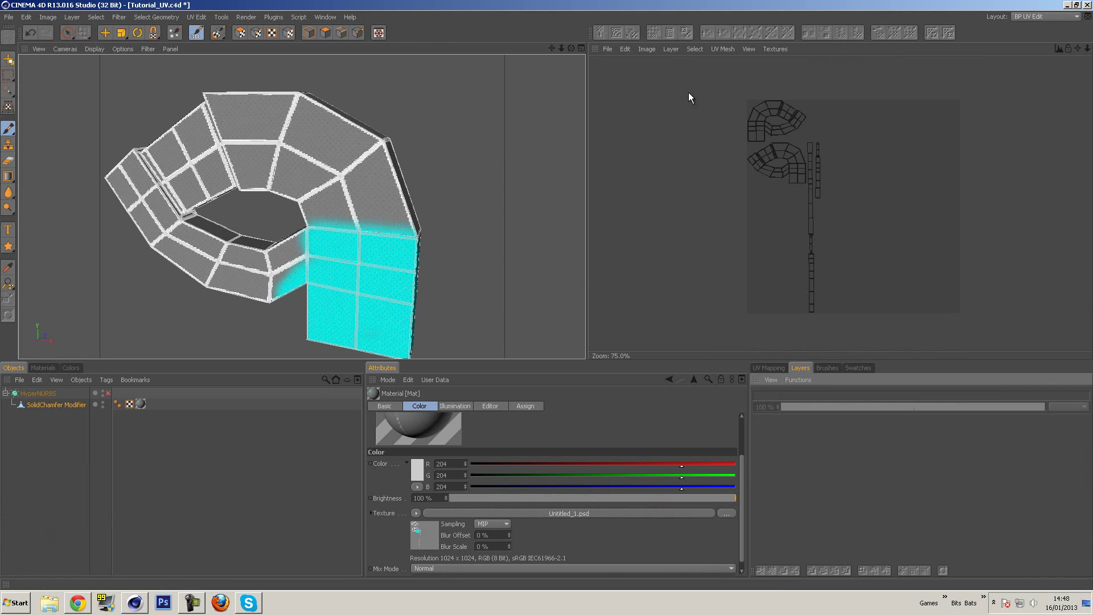
{"action": "left_click", "coordinate": [57, 404]}
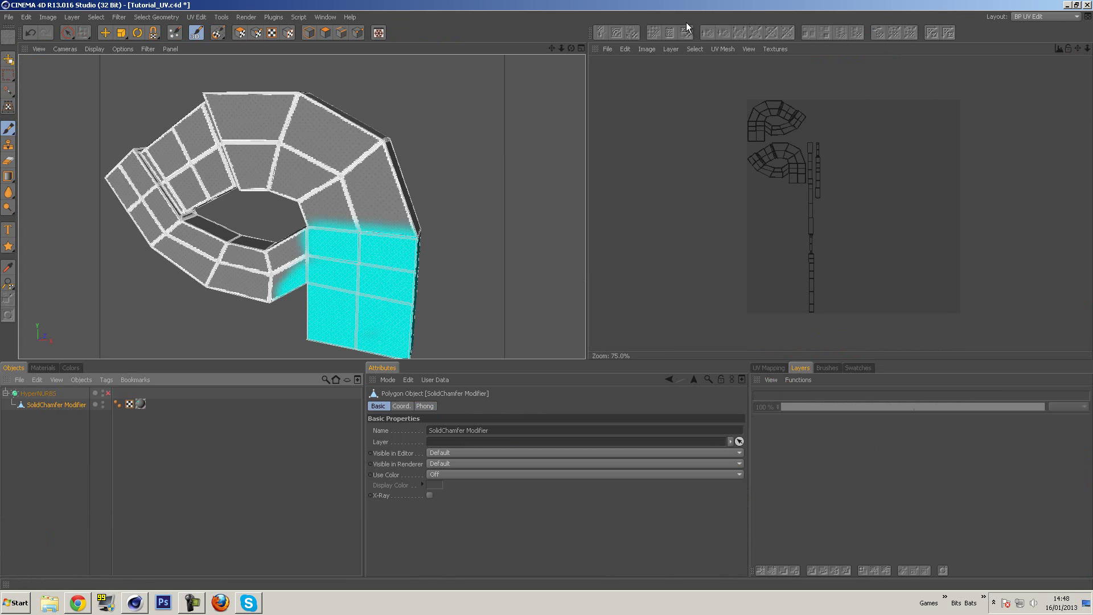
{"action": "left_click", "coordinate": [723, 49]}
{"action": "left_click", "coordinate": [732, 63]}
{"action": "left_click", "coordinate": [724, 49]}
{"action": "left_click", "coordinate": [723, 63]}
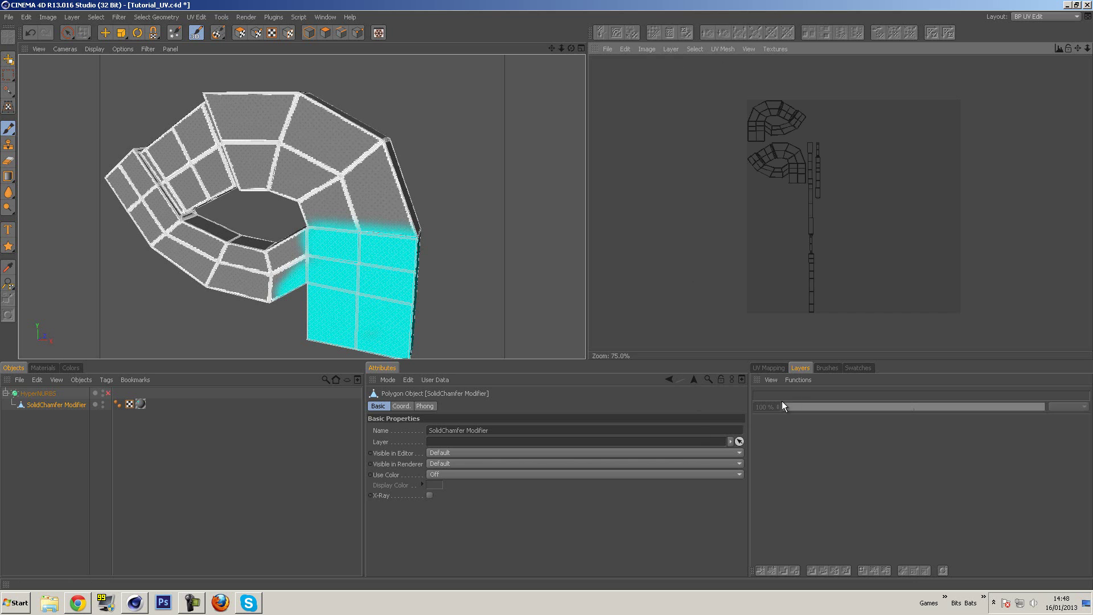
Step: Open Untitled_1.psd as the texture in the UV editor via File > Open Texture
{"action": "left_click", "coordinate": [627, 49]}
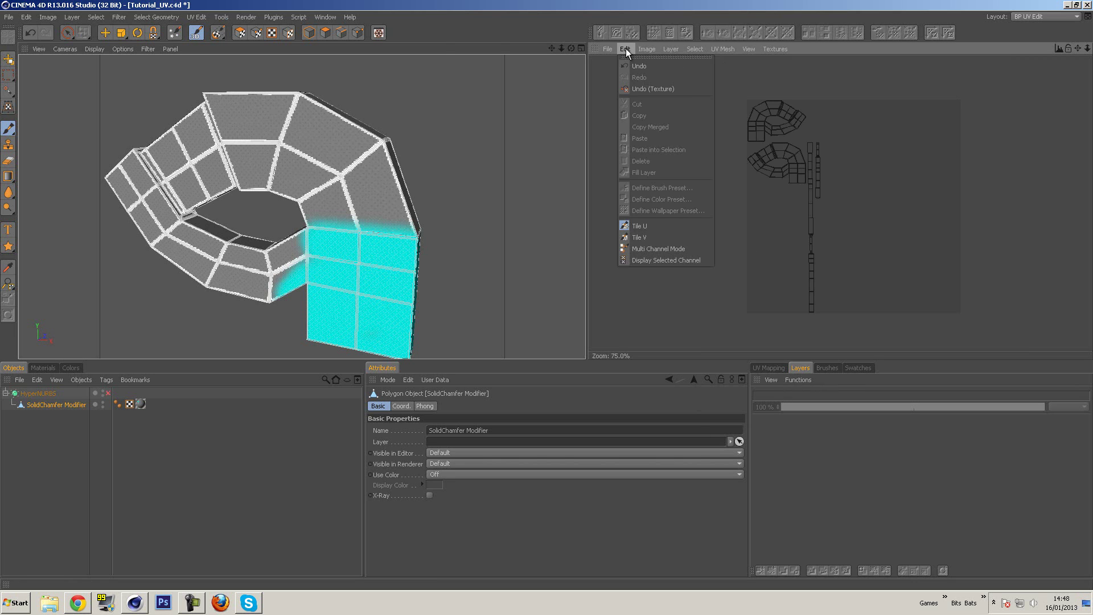
{"action": "mouse_move", "coordinate": [611, 50]}
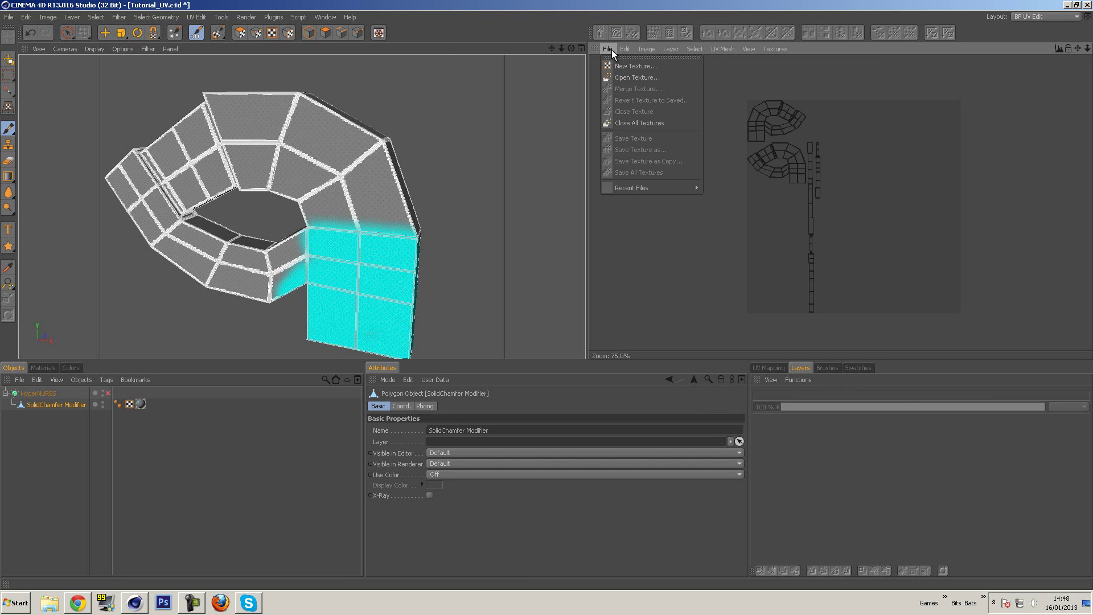
{"action": "left_click", "coordinate": [638, 79]}
{"action": "double_click", "coordinate": [433, 144]}
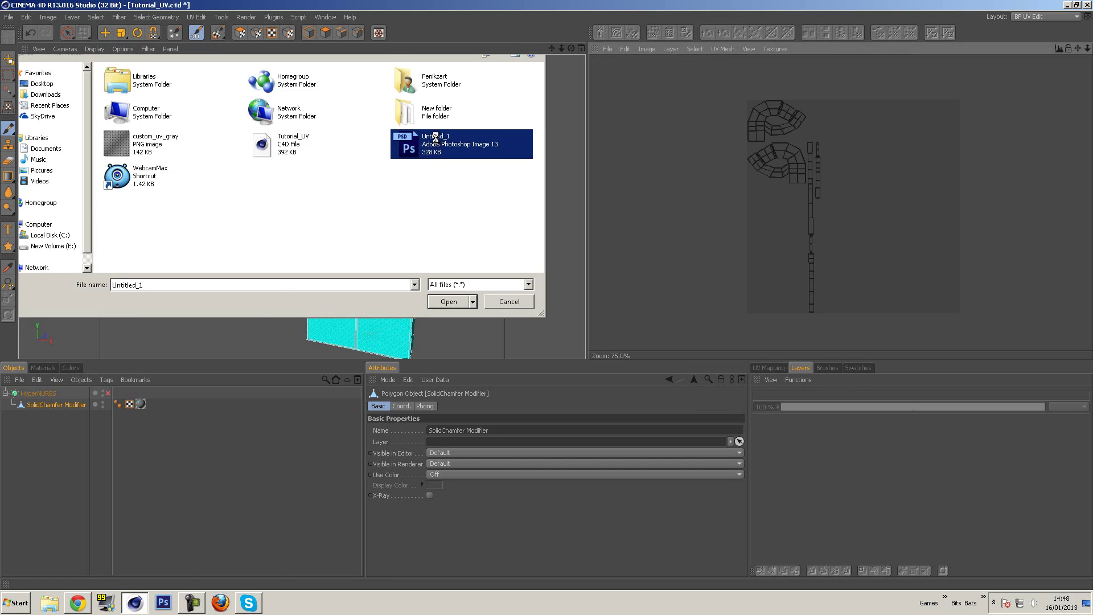
{"action": "left_click", "coordinate": [595, 332]}
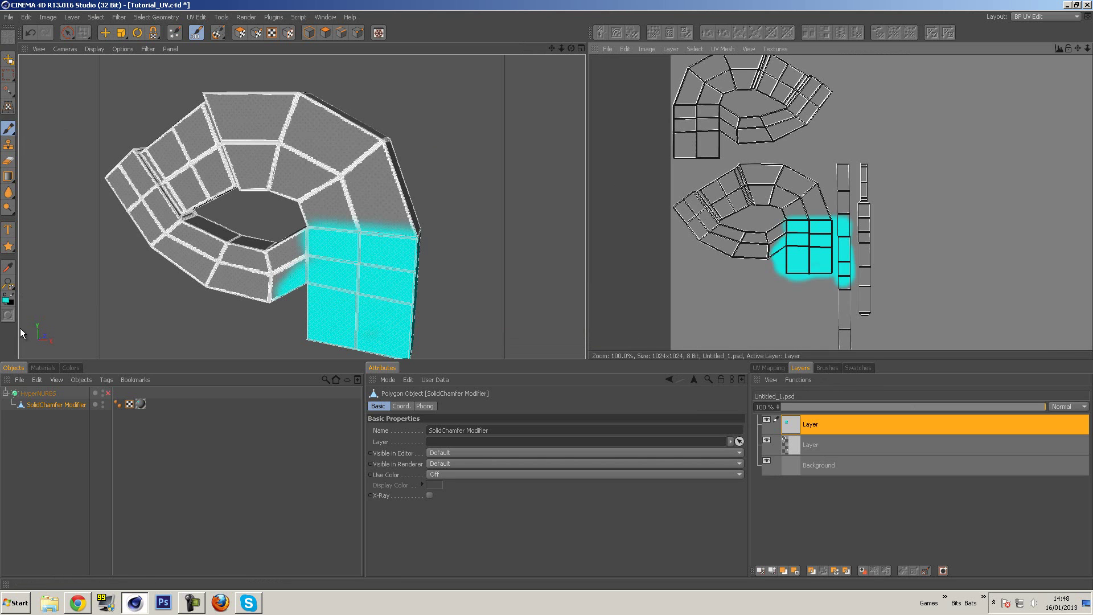
Step: Set the paint hue to 192° and paint blue over the narrow UV strips
{"action": "left_click", "coordinate": [70, 367]}
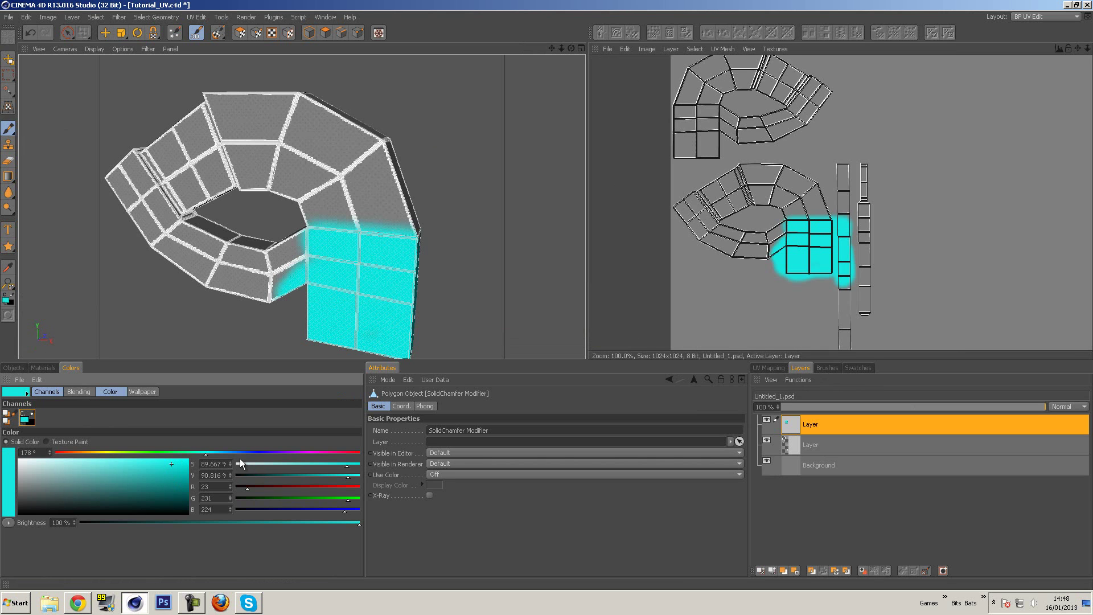
{"action": "left_click_drag", "start_coordinate": [238, 450], "coordinate": [217, 449]}
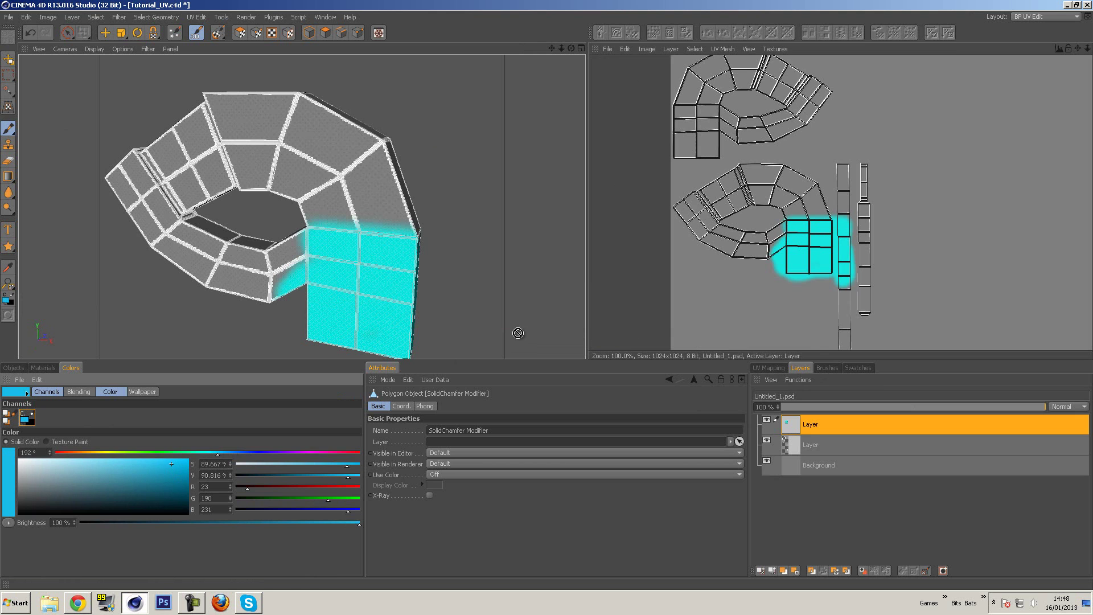
{"action": "mouse_move", "coordinate": [798, 209]}
{"action": "left_mouse_down"}
{"action": "mouse_move", "coordinate": [827, 211]}
{"action": "mouse_move", "coordinate": [844, 152]}
{"action": "mouse_move", "coordinate": [866, 174]}
{"action": "mouse_move", "coordinate": [866, 320]}
{"action": "left_mouse_up"}
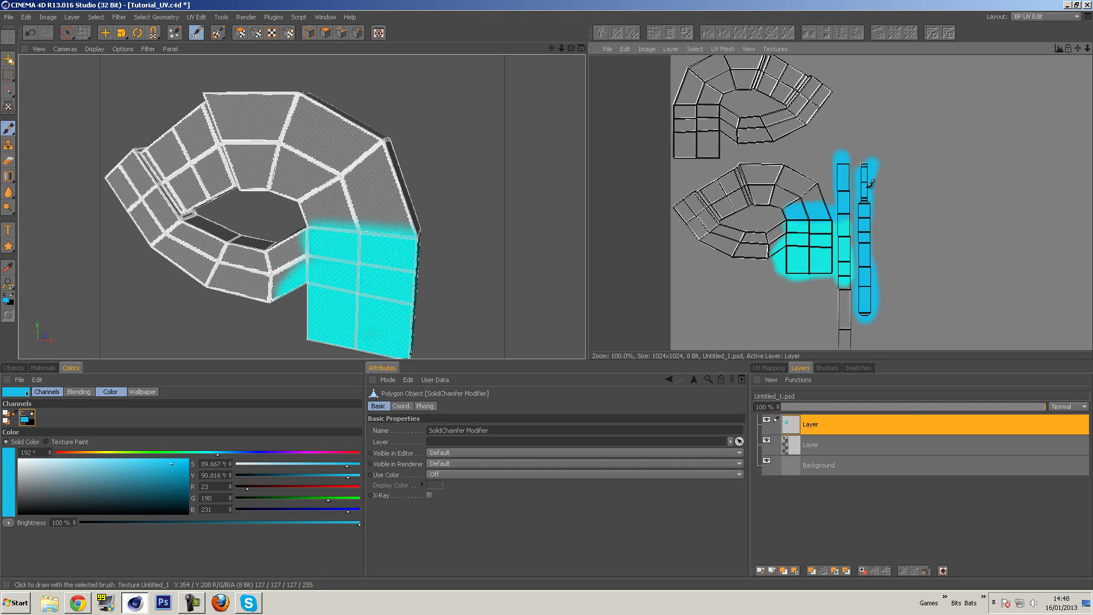
{"action": "scroll", "coordinate": [874, 276], "scroll_direction": "up", "scroll_amount": 3}
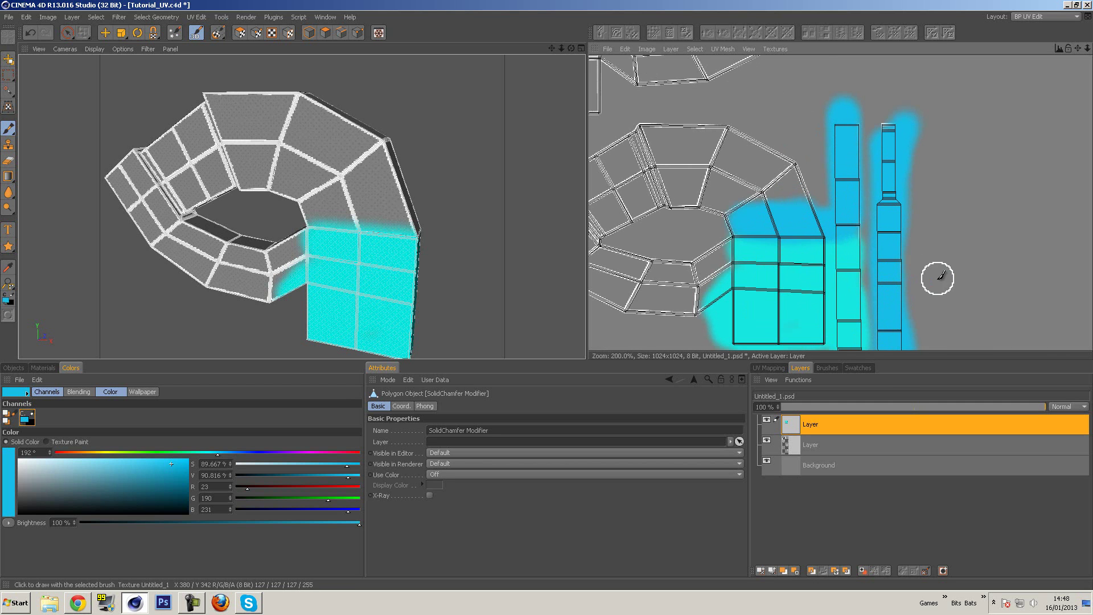
{"action": "middle_click_drag", "start_coordinate": [942, 290], "coordinate": [893, 185], "text": "alt"}
{"action": "scroll", "coordinate": [929, 282], "scroll_direction": "up", "scroll_amount": 3}
Step: Paint darker teal strokes along the UV column, then pick a light blue-grey colour
{"action": "left_click", "coordinate": [176, 486]}
{"action": "mouse_move", "coordinate": [889, 154]}
{"action": "left_mouse_down"}
{"action": "mouse_move", "coordinate": [878, 139]}
{"action": "mouse_move", "coordinate": [892, 166]}
{"action": "mouse_move", "coordinate": [881, 183]}
{"action": "mouse_move", "coordinate": [882, 342]}
{"action": "left_mouse_up"}
{"action": "middle_click_drag", "start_coordinate": [956, 249], "coordinate": [925, 255]}
{"action": "mouse_move", "coordinate": [925, 254]}
{"action": "left_mouse_down"}
{"action": "mouse_move", "coordinate": [877, 257]}
{"action": "mouse_move", "coordinate": [866, 293]}
{"action": "mouse_move", "coordinate": [798, 245]}
{"action": "mouse_move", "coordinate": [780, 73]}
{"action": "left_mouse_up"}
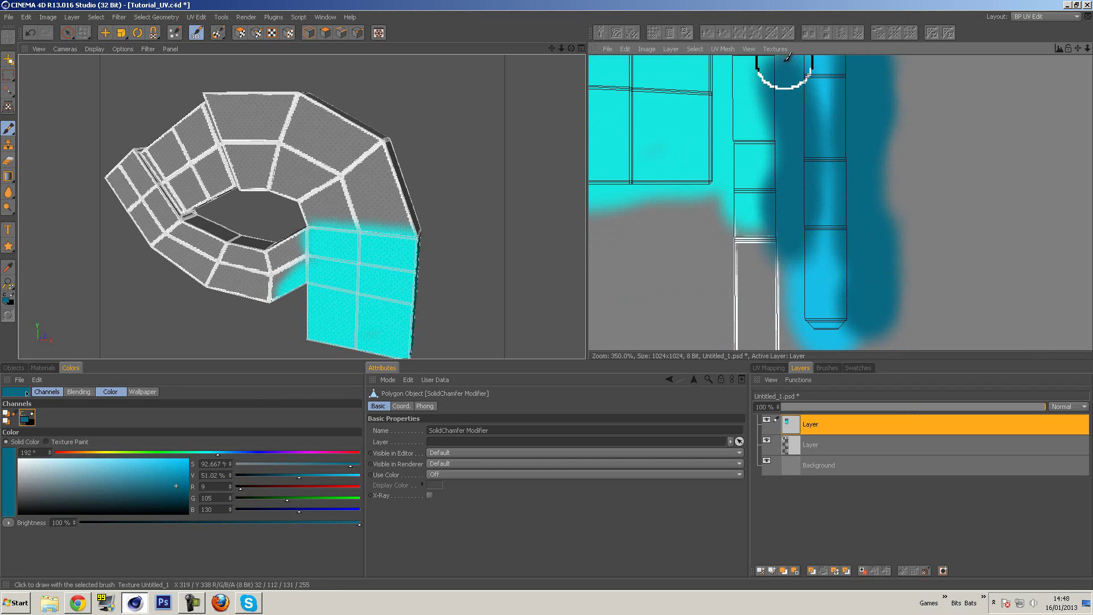
{"action": "left_click", "coordinate": [35, 465]}
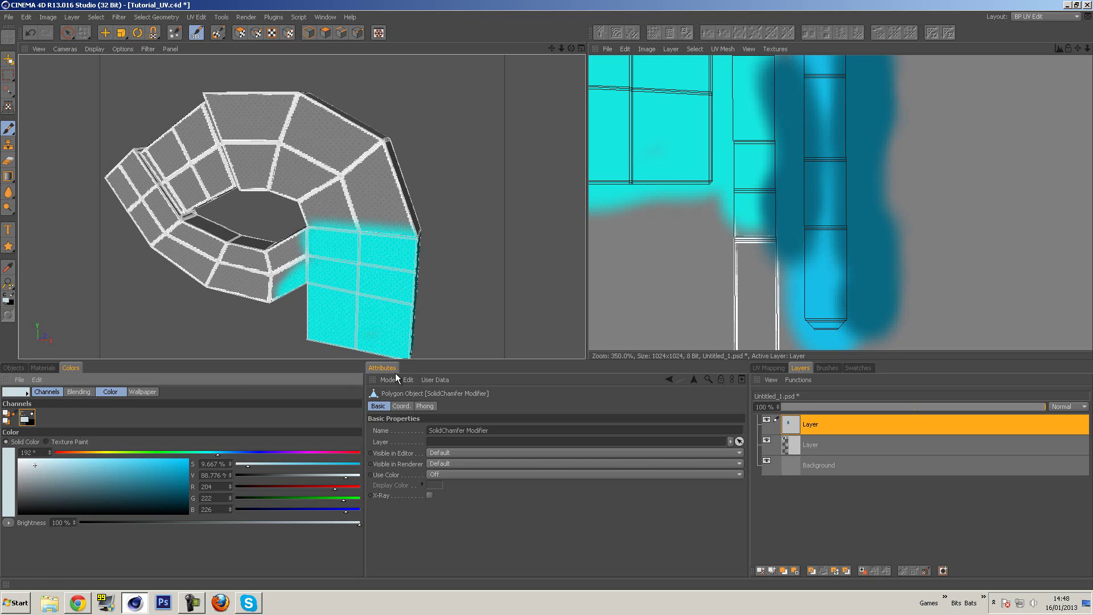
Step: With the Brush at size 5, paint a thin pale highlight line down the teal strip
{"action": "left_click", "coordinate": [8, 130]}
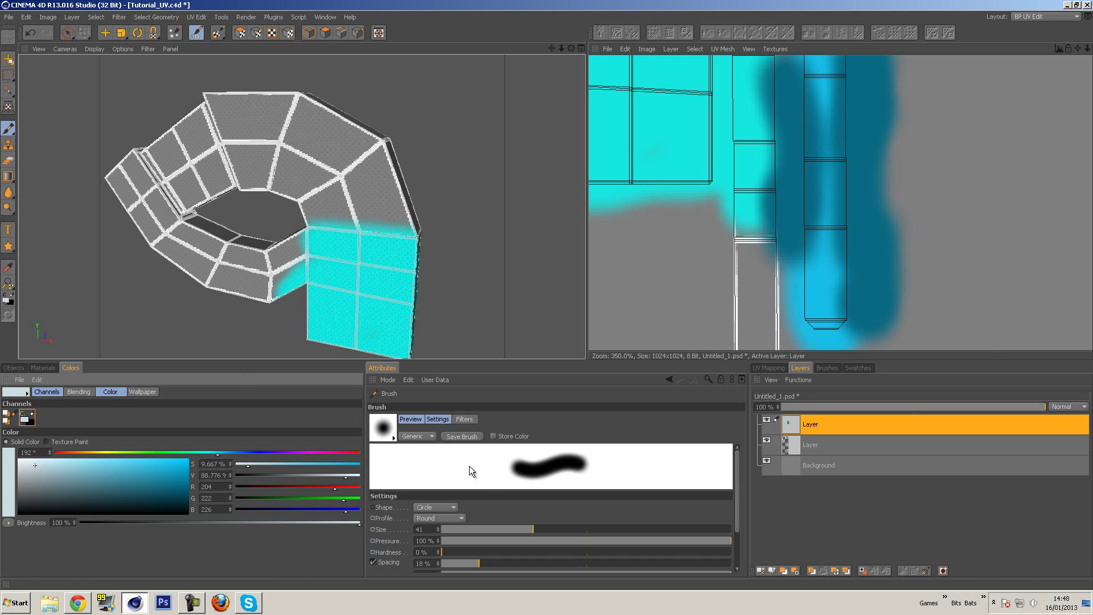
{"action": "double_click", "coordinate": [420, 530]}
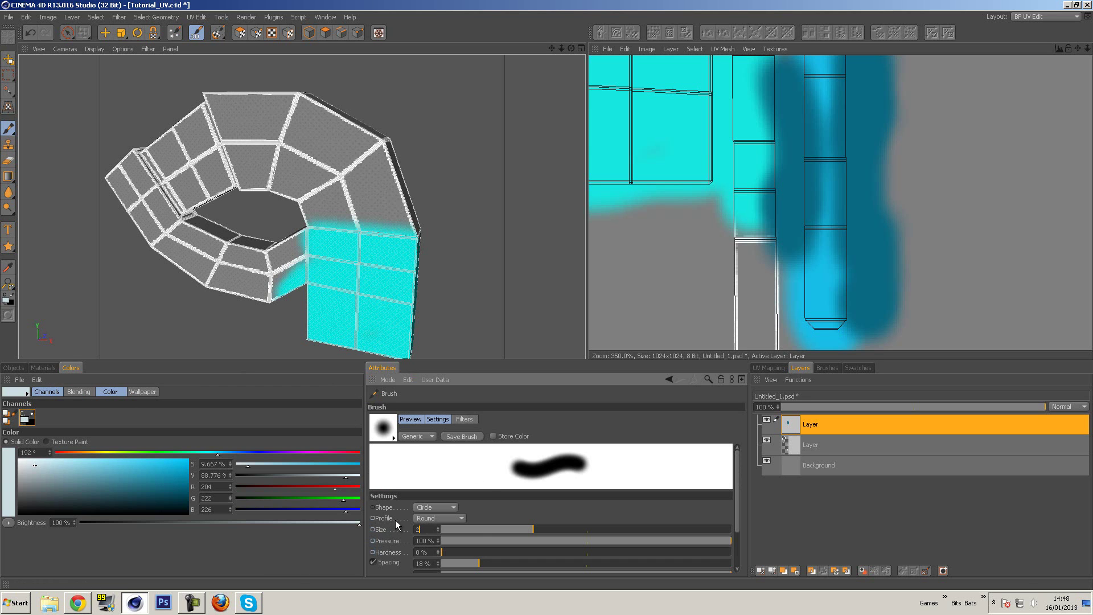
{"action": "type", "text": "20"}
{"action": "key", "text": "Return"}
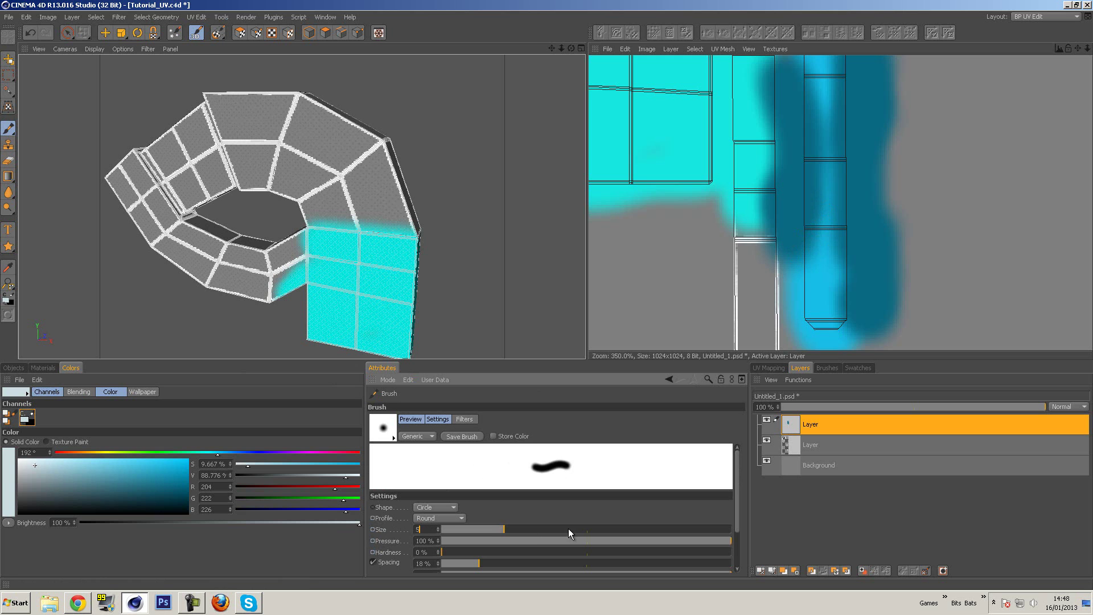
{"action": "key", "text": "Return"}
{"action": "left_click_drag", "start_coordinate": [825, 227], "coordinate": [824, 44]}
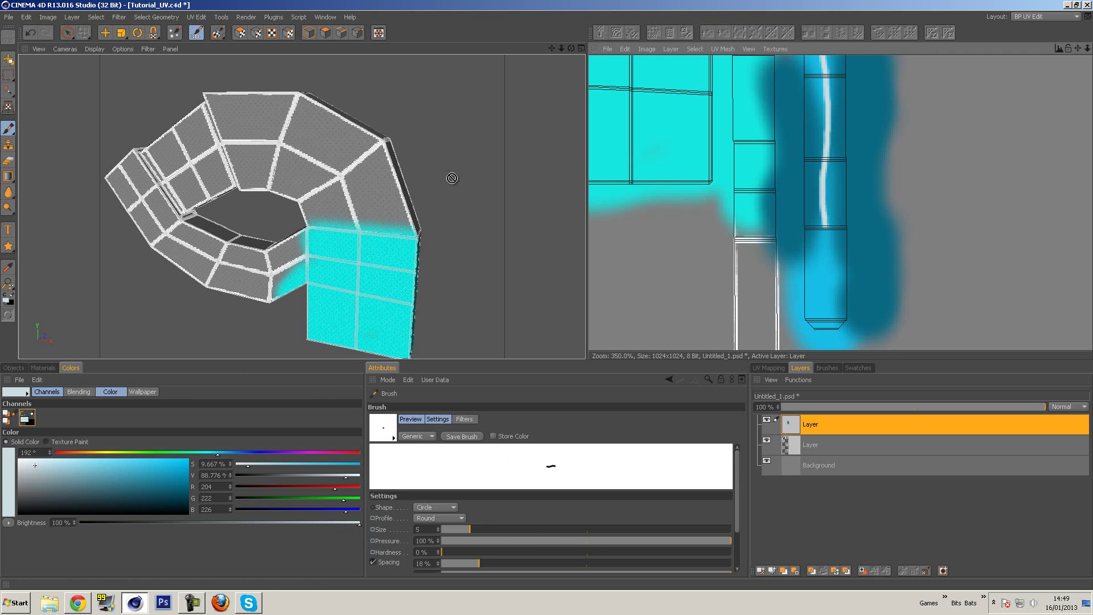
Step: Render the view to preview the highlight on the ring's inner band
{"action": "mouse_move", "coordinate": [427, 188]}
{"action": "left_mouse_down", "text": "alt"}
{"action": "mouse_move", "coordinate": [501, 251]}
{"action": "mouse_move", "coordinate": [530, 174]}
{"action": "left_mouse_up", "text": "alt"}
{"action": "scroll", "coordinate": [276, 224], "scroll_direction": "up", "scroll_amount": 5}
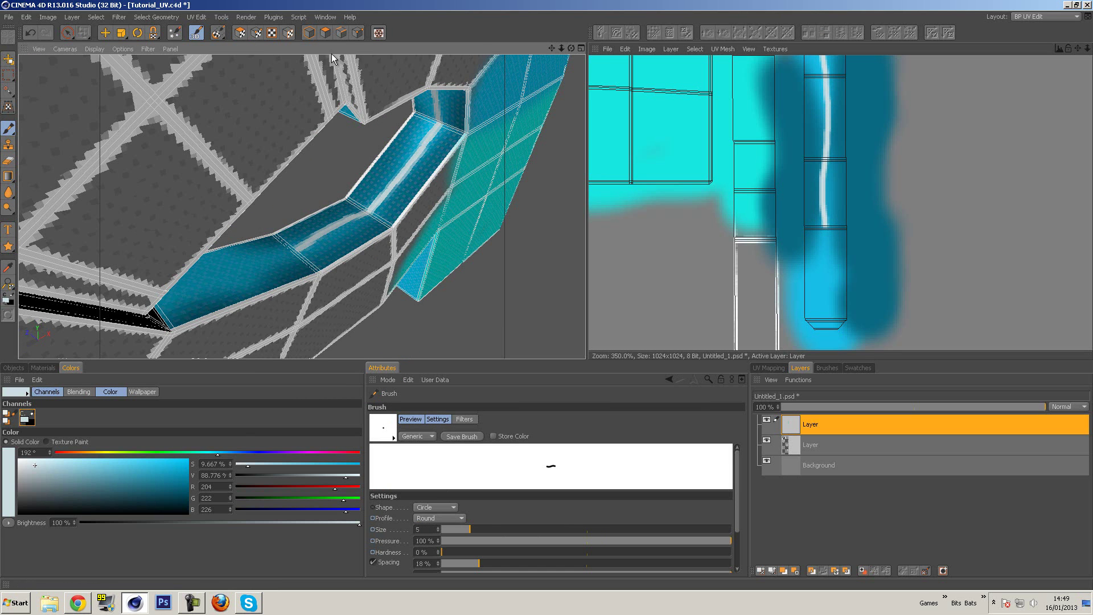
{"action": "left_click", "coordinate": [241, 15]}
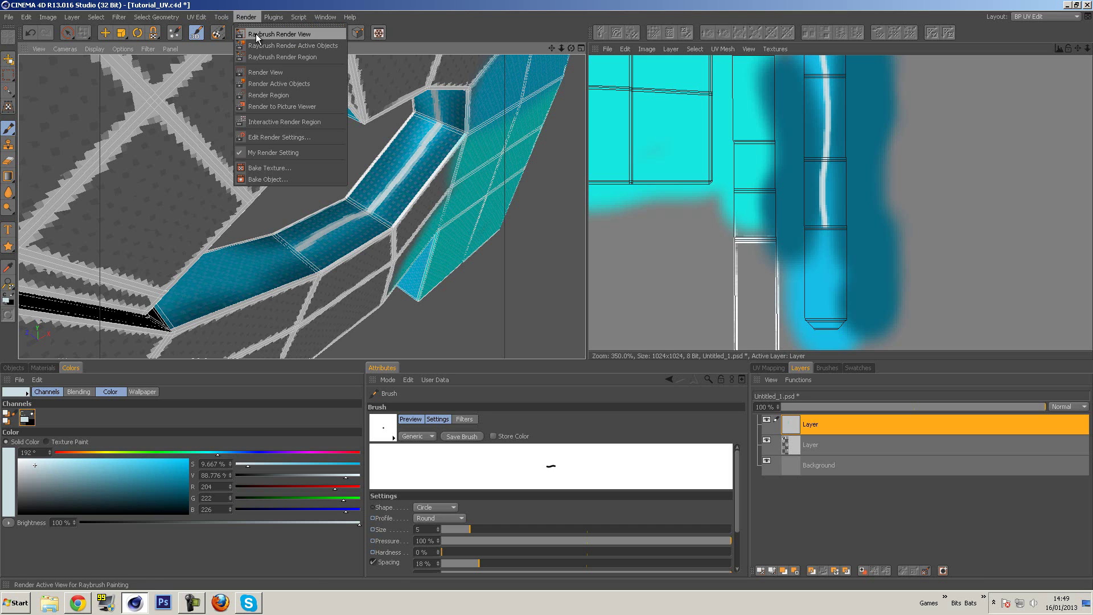
{"action": "left_click", "coordinate": [310, 73]}
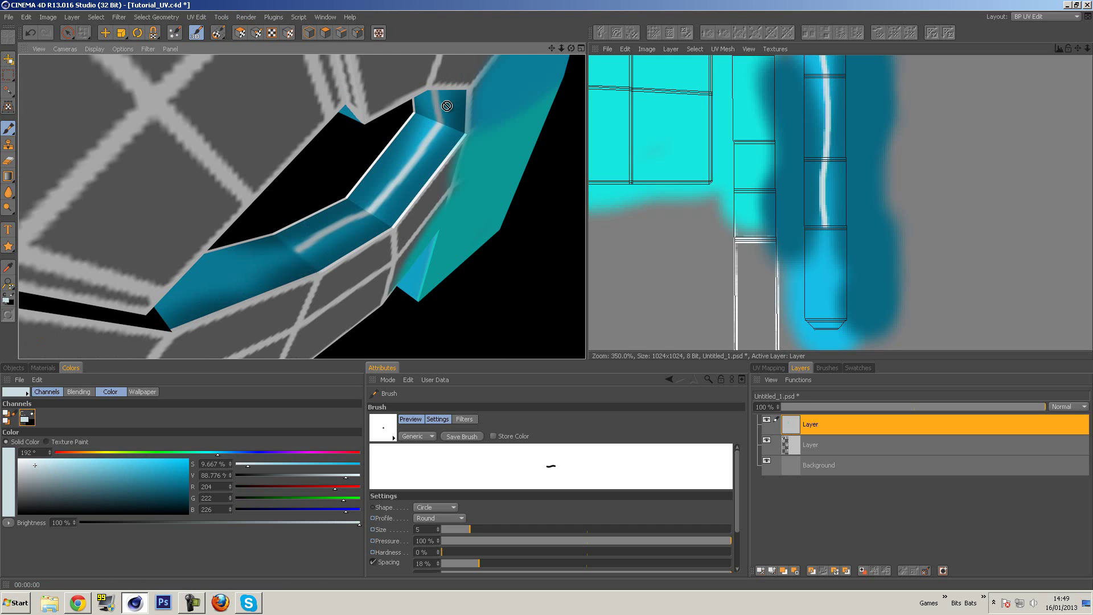
{"action": "left_click_drag", "start_coordinate": [501, 237], "coordinate": [330, 188], "text": "alt"}
{"action": "scroll", "coordinate": [330, 187], "scroll_direction": "down", "scroll_amount": 2}
{"action": "middle_click_drag", "start_coordinate": [330, 188], "coordinate": [425, 310], "text": "alt"}
{"action": "scroll", "coordinate": [425, 309], "scroll_direction": "down", "scroll_amount": 5}
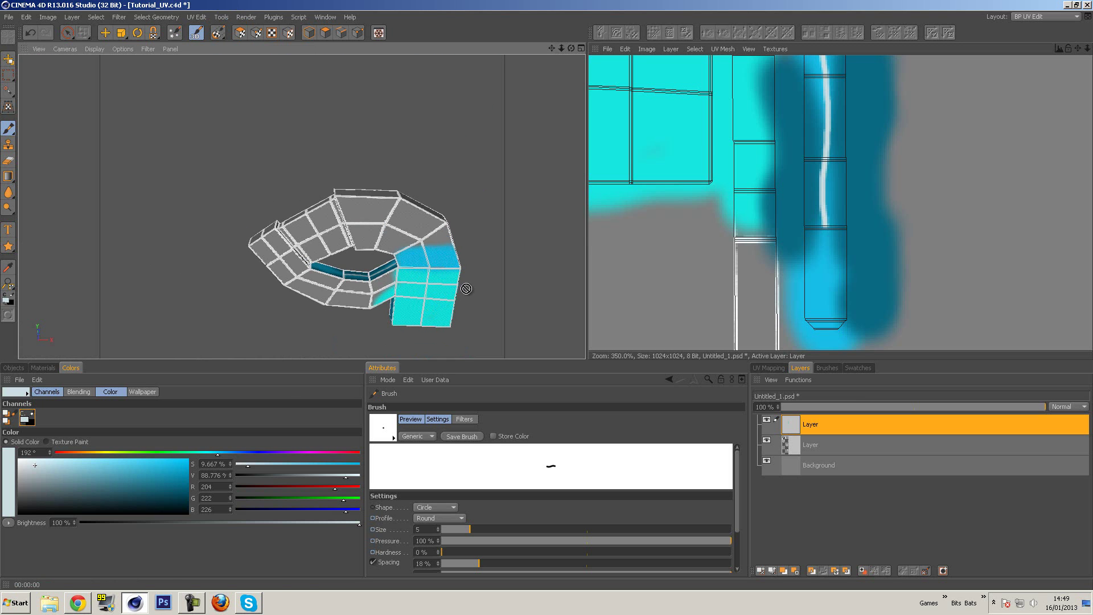